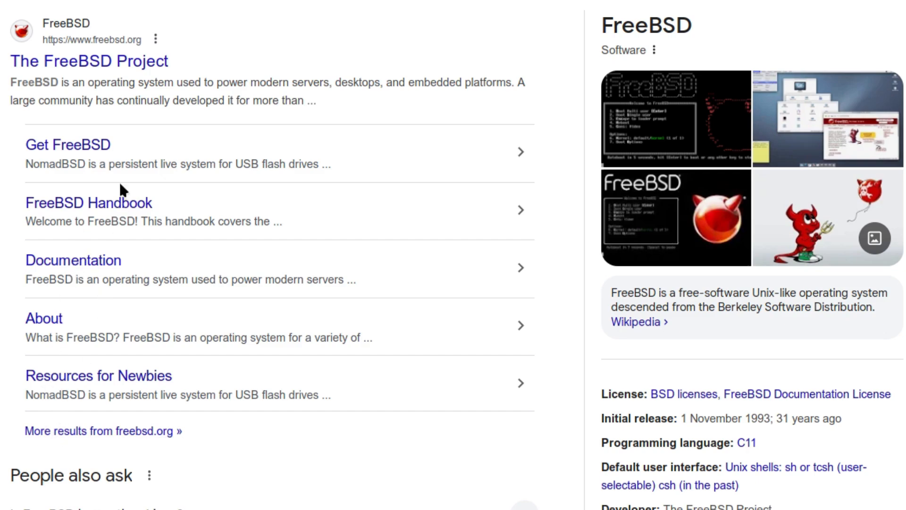
Open the FreeBSD Project site's download page and highlight the amd64/aarch64 hardware note
click(77, 66)
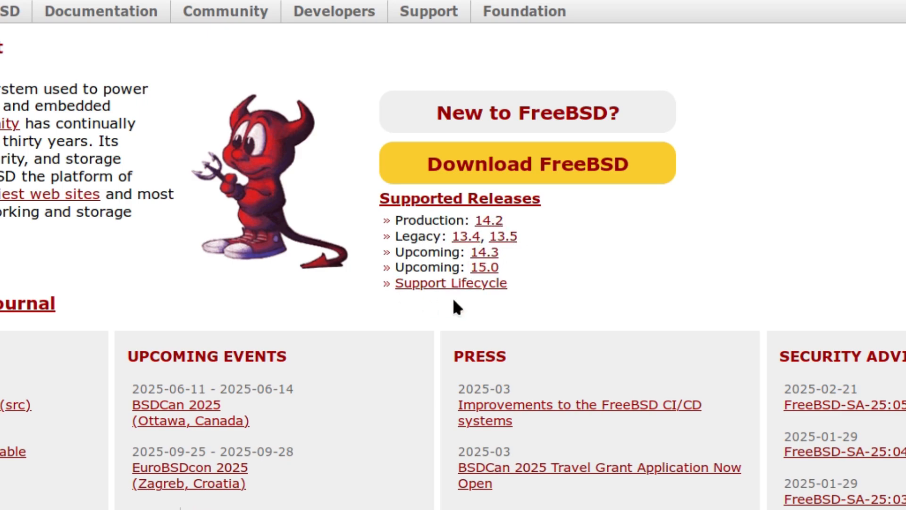
click(518, 166)
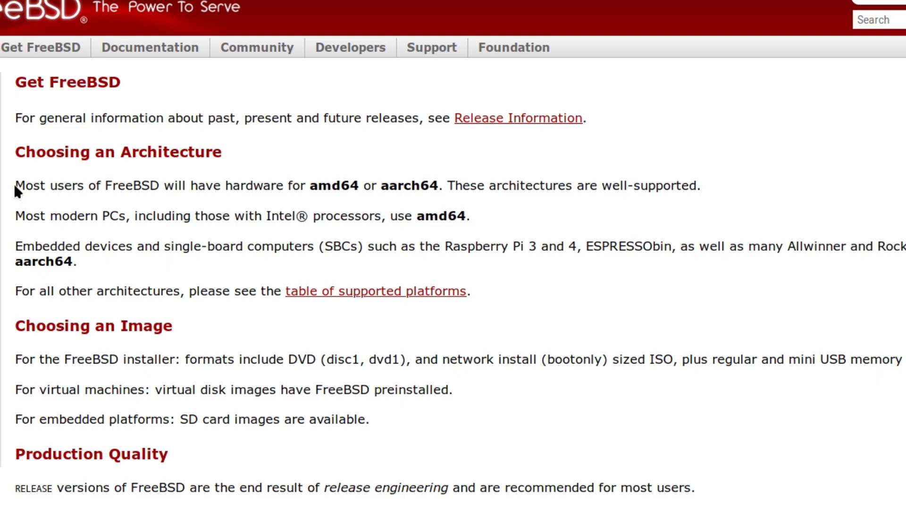
drag(15, 185, 651, 193)
click(635, 193)
Highlight the note that modern PCs use amd64, then scroll to the 14.2-RELEASE table
drag(16, 216, 472, 217)
click(421, 216)
scroll(261, 448, down, 10)
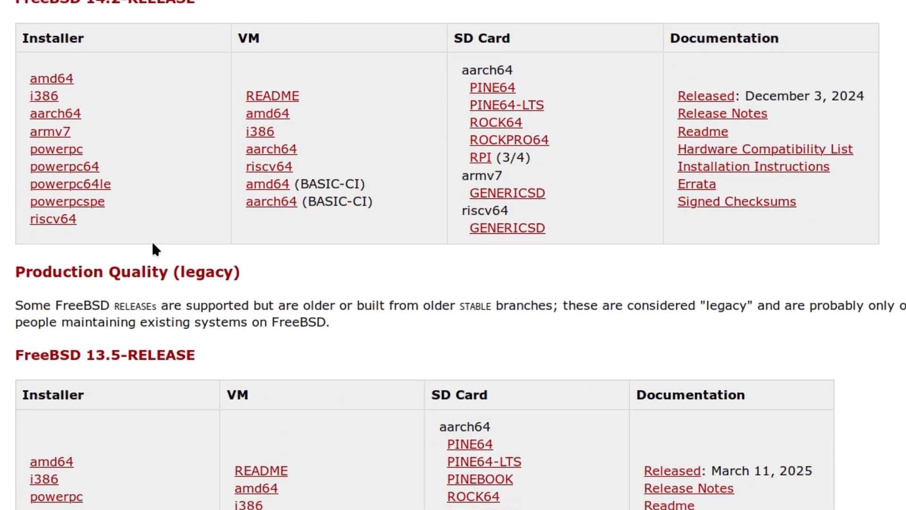
scroll(86, 170, up, 2)
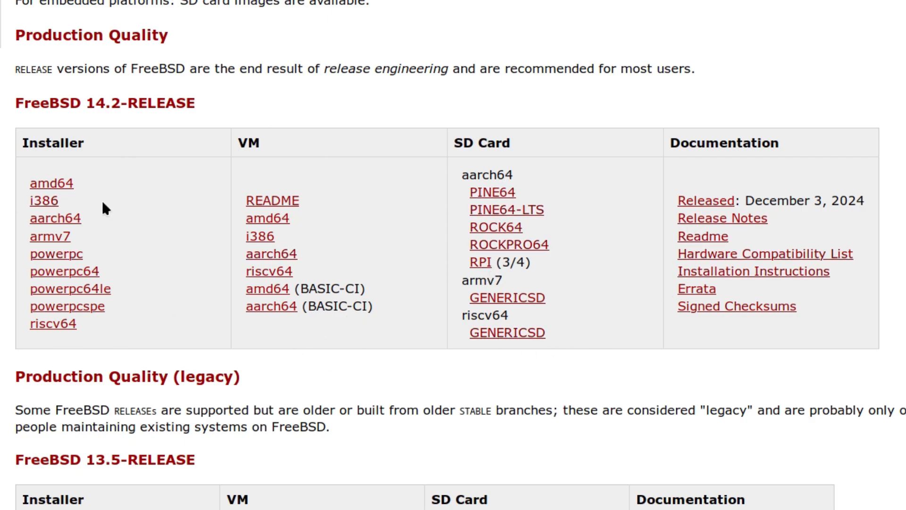
Download FreeBSD-14.2-RELEASE-amd64-dvd1.iso from the amd64 installer listing and dismiss the downloads panel
click(49, 182)
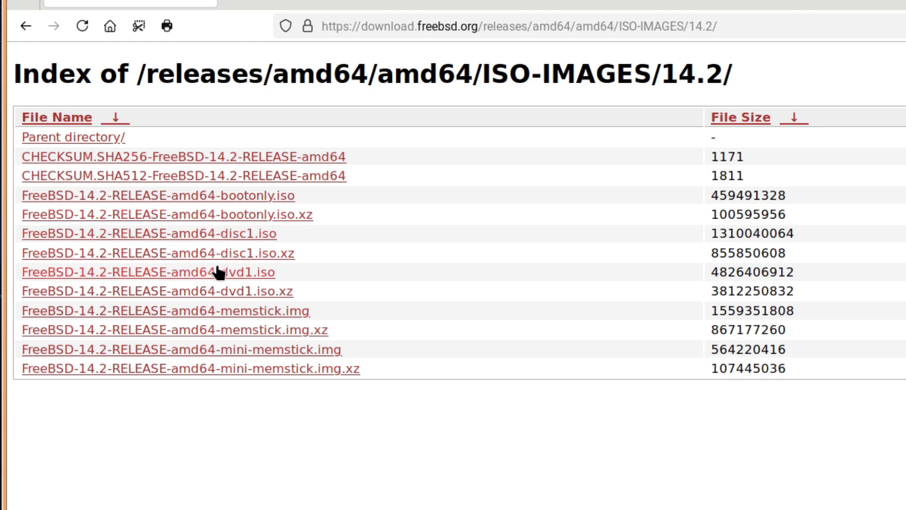
click(205, 275)
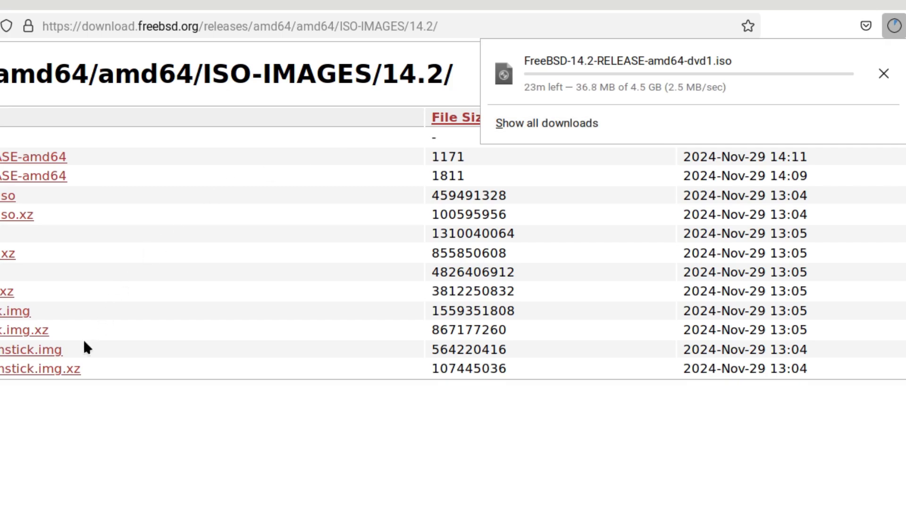
click(56, 407)
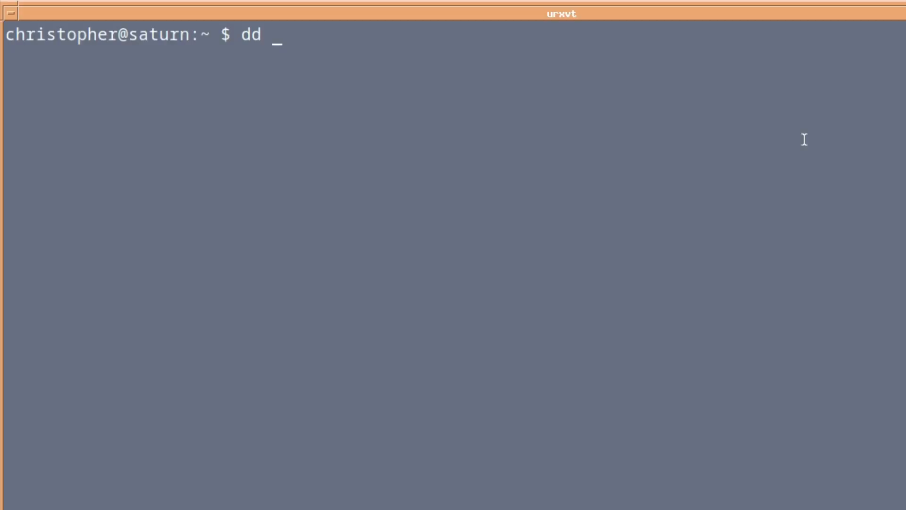
Complete the dd command to write someUSBimage to /dev/da0 with a 4M block size
text(if=)
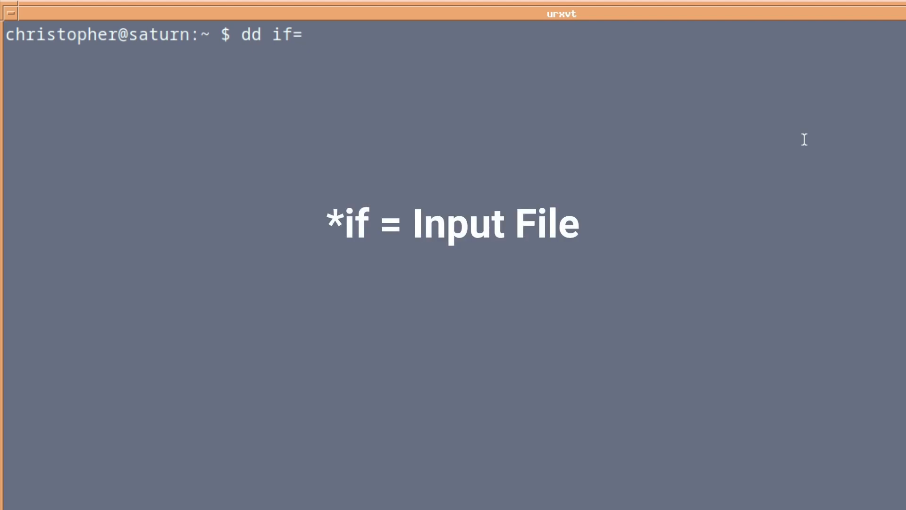
text(someUS)
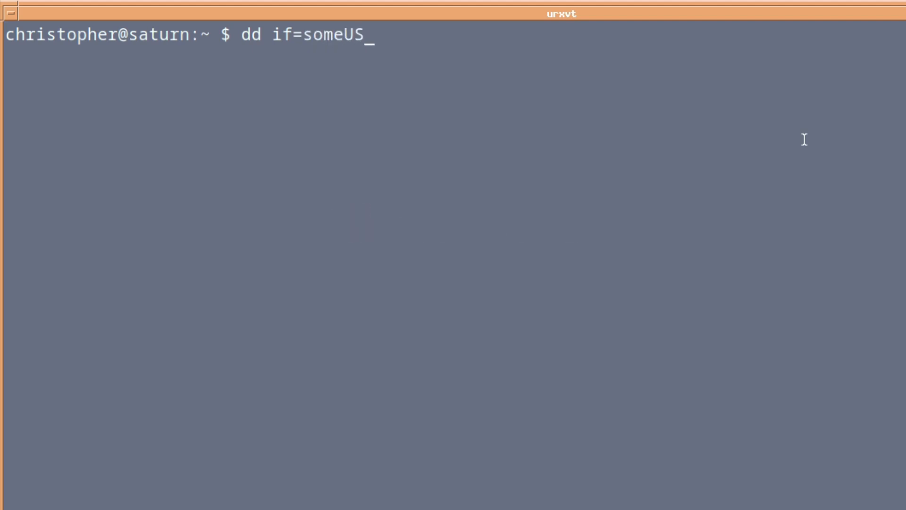
text(Bimage)
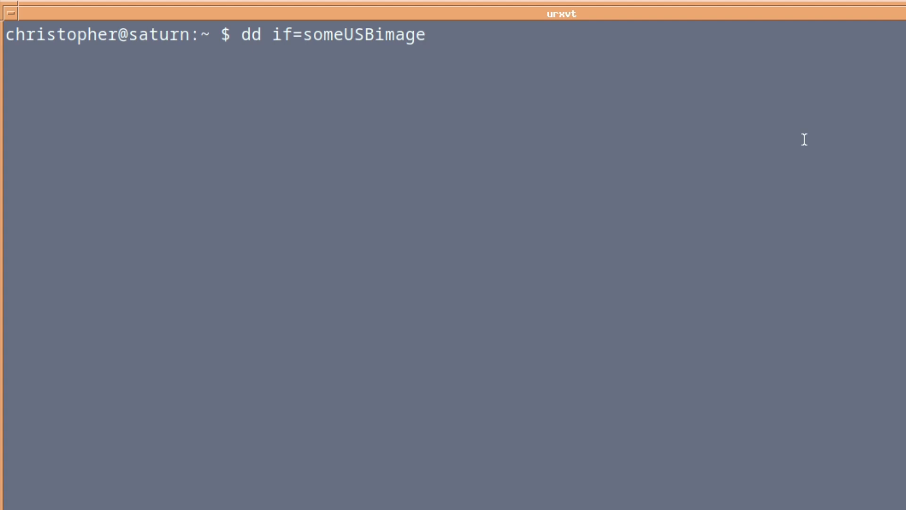
text( of=/dev/da0)
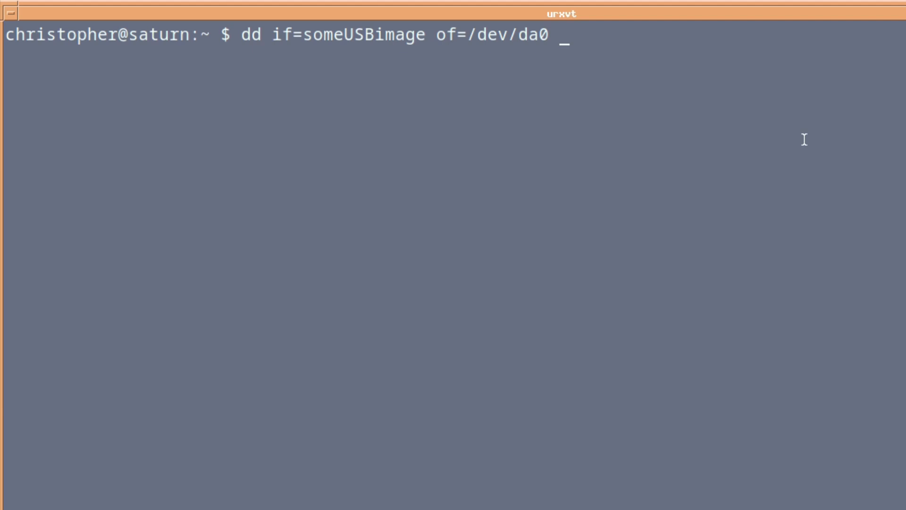
text( bs=4M)
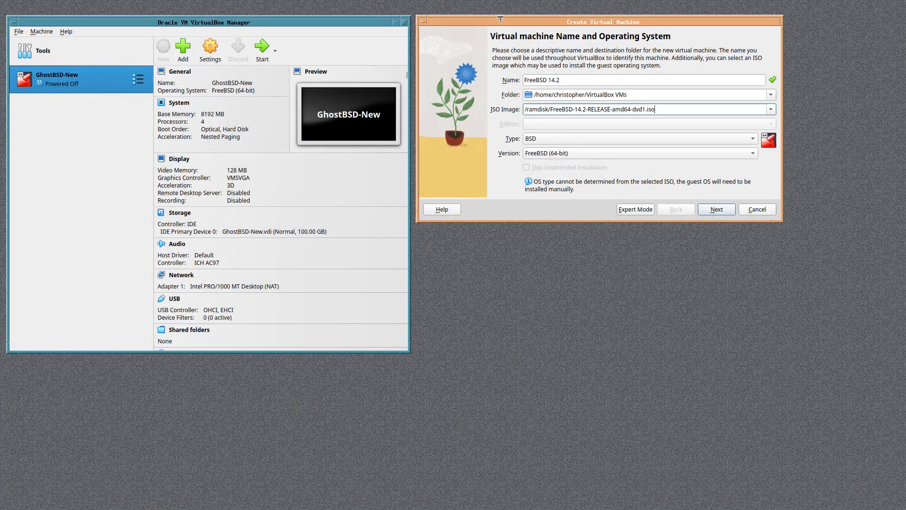
click(499, 21)
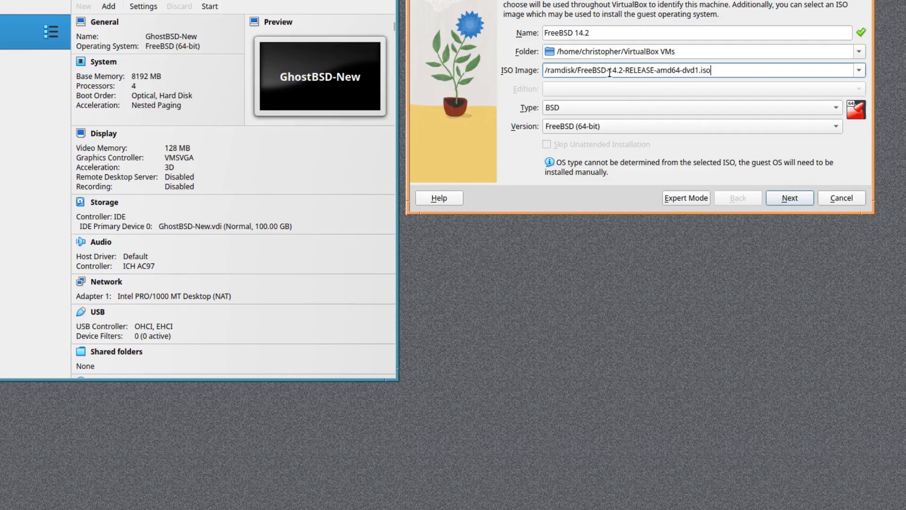
right_click(516, 292)
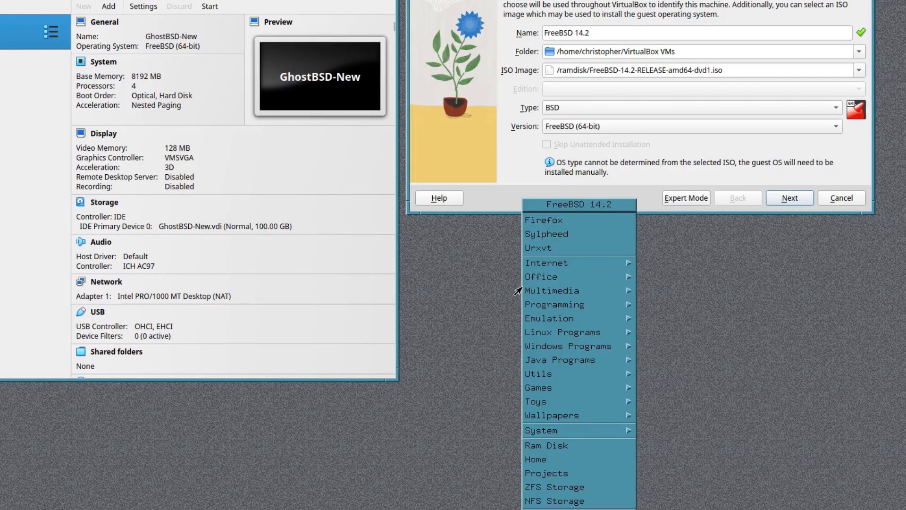
click(566, 444)
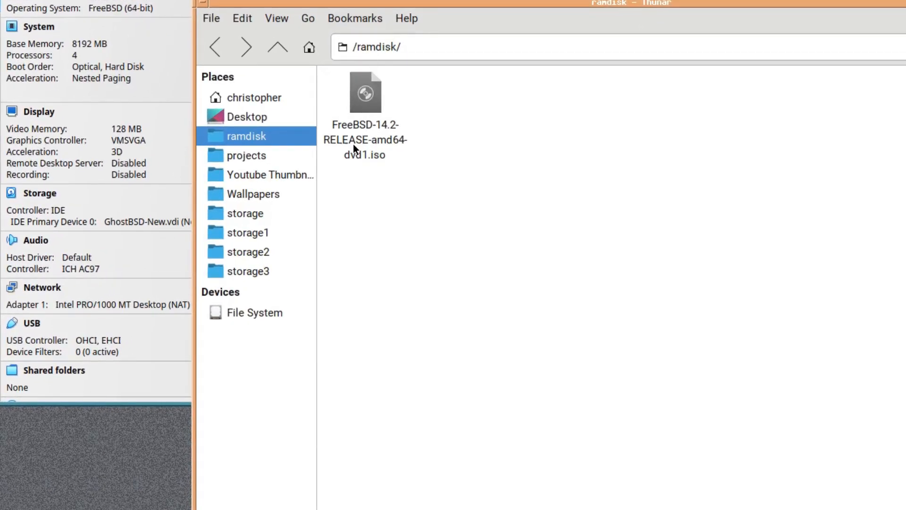
click(203, 4)
click(263, 117)
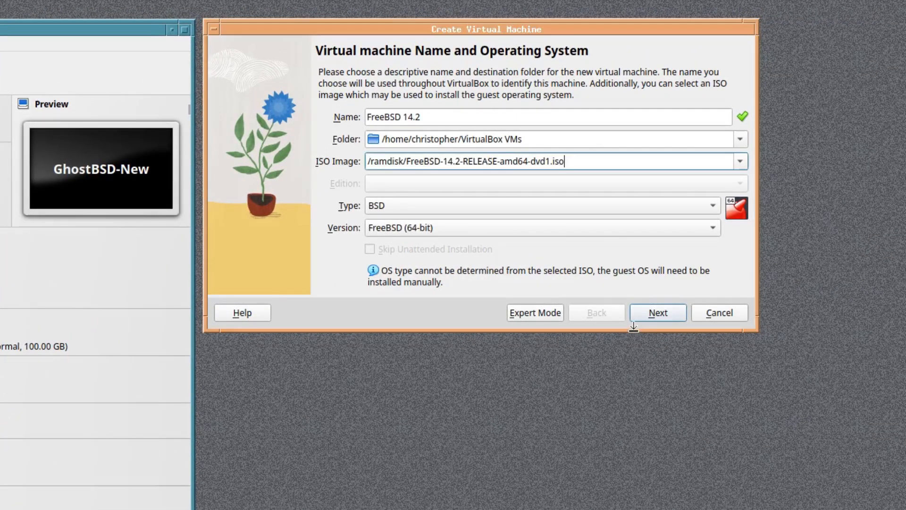
Give the FreeBSD 14.2 VM 8192 MB memory, 4 processors and a 59.76 GB disk, then finish
click(672, 311)
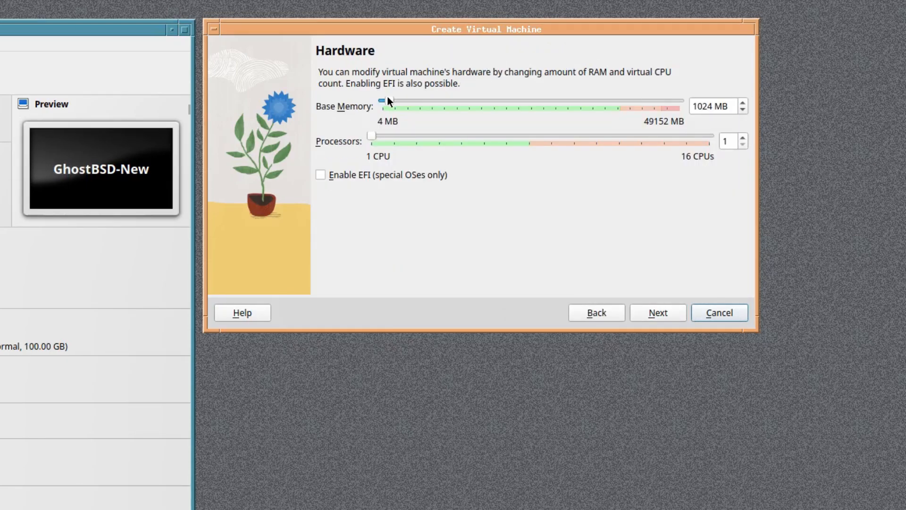
drag(387, 99, 429, 101)
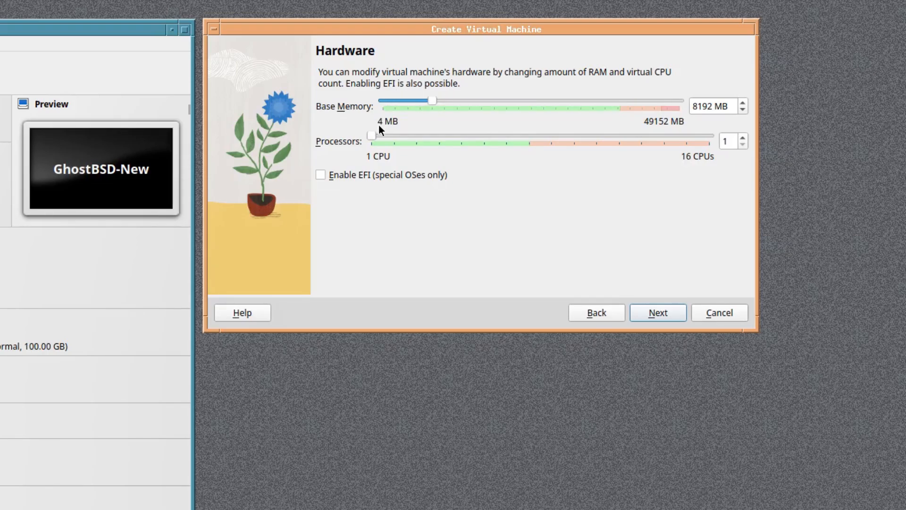
drag(371, 135, 439, 135)
click(662, 309)
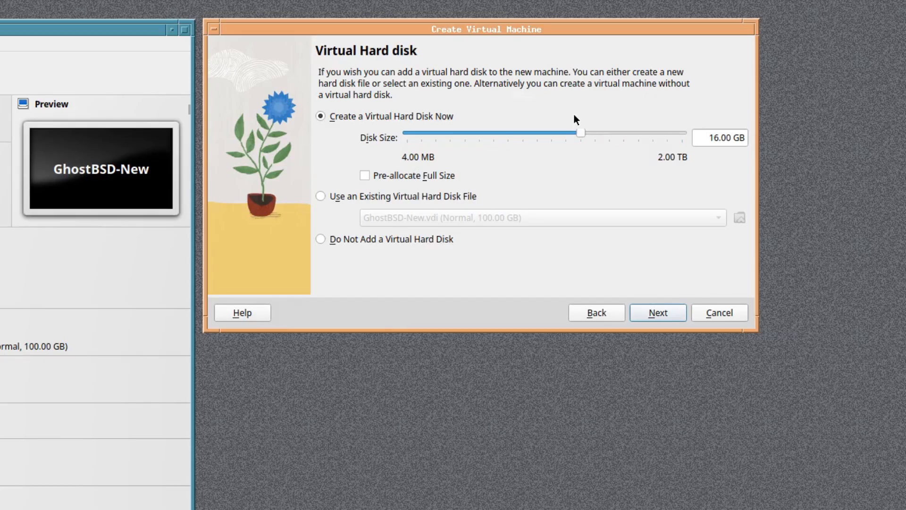
drag(580, 133, 607, 131)
click(654, 312)
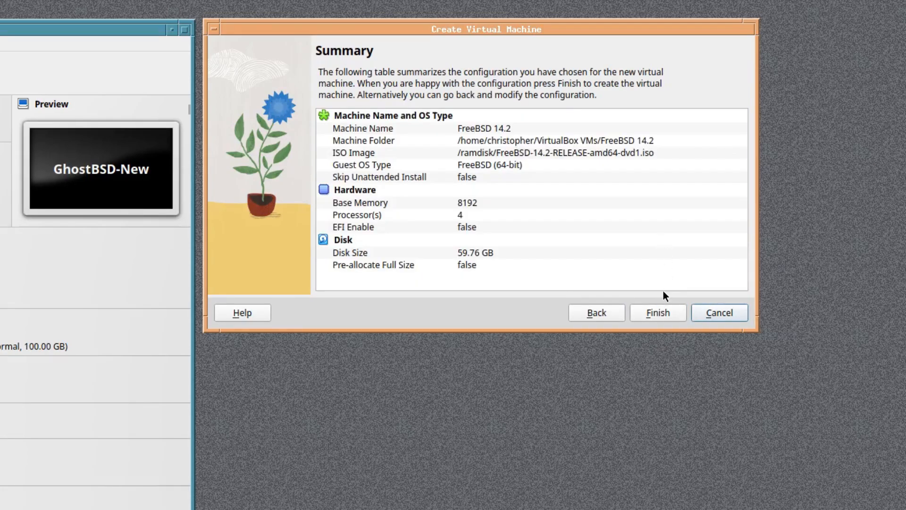
click(658, 312)
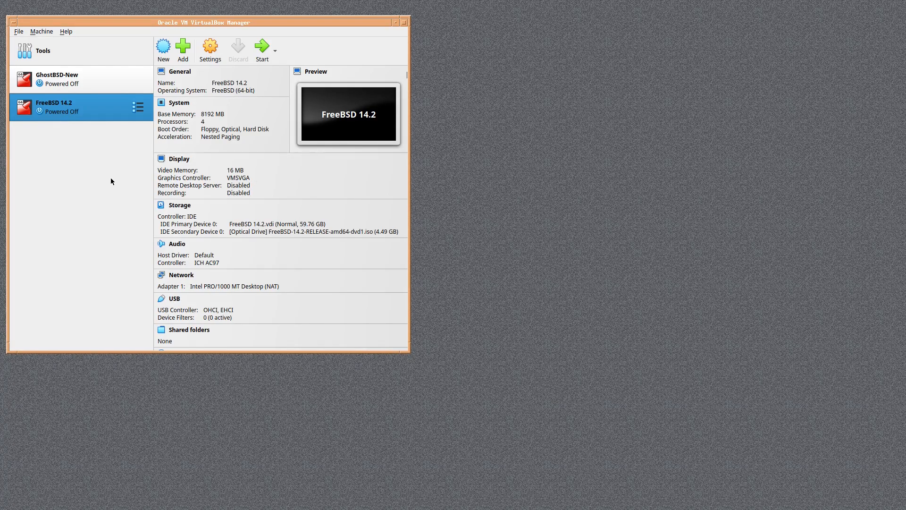
Start the FreeBSD 14.2 VM and pause the boot loader's autoboot countdown
double_click(46, 113)
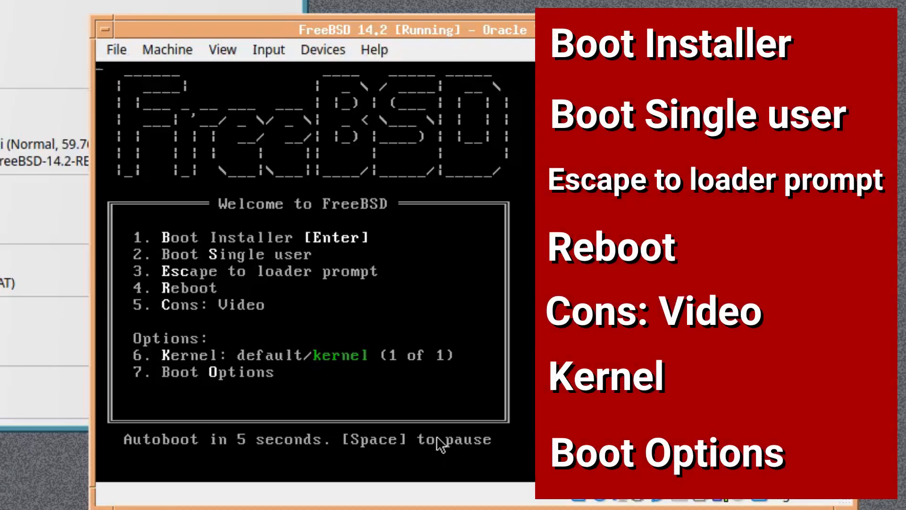
key(space)
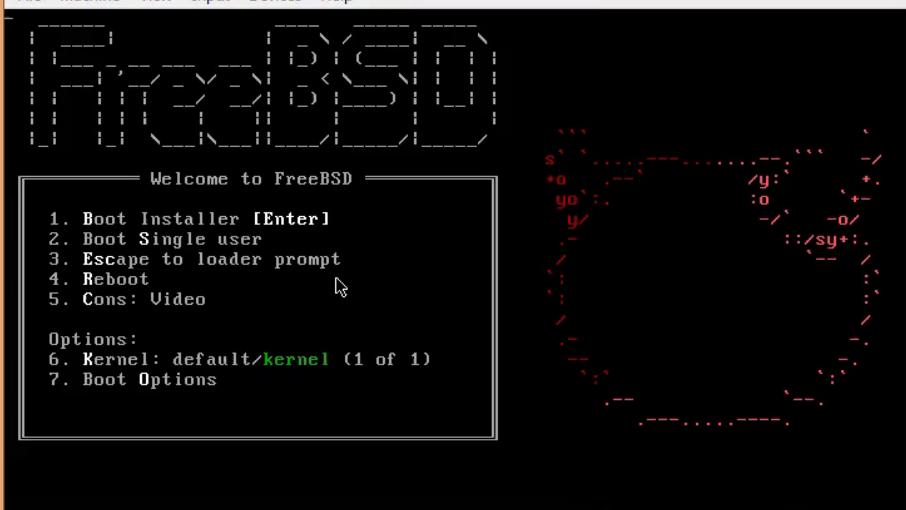
Boot the installer from the boot menu and select Shell on the Welcome dialog
key(Return)
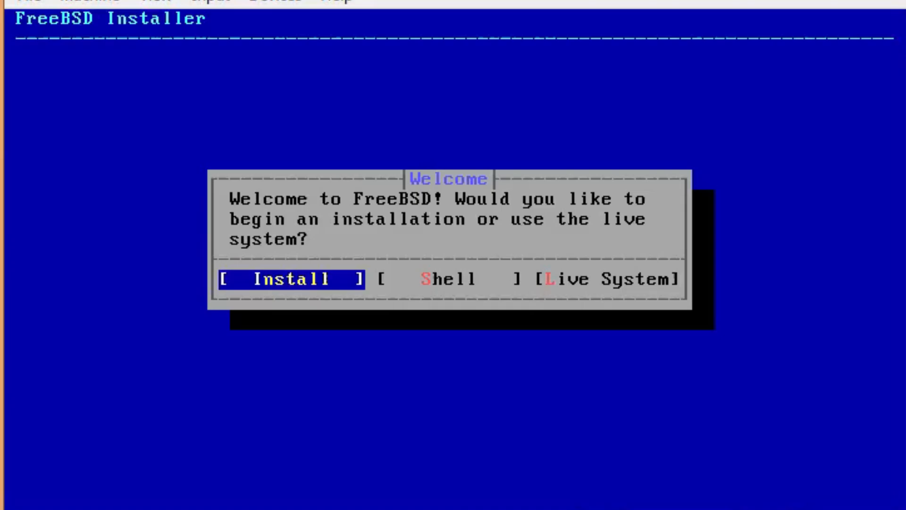
key(Right)
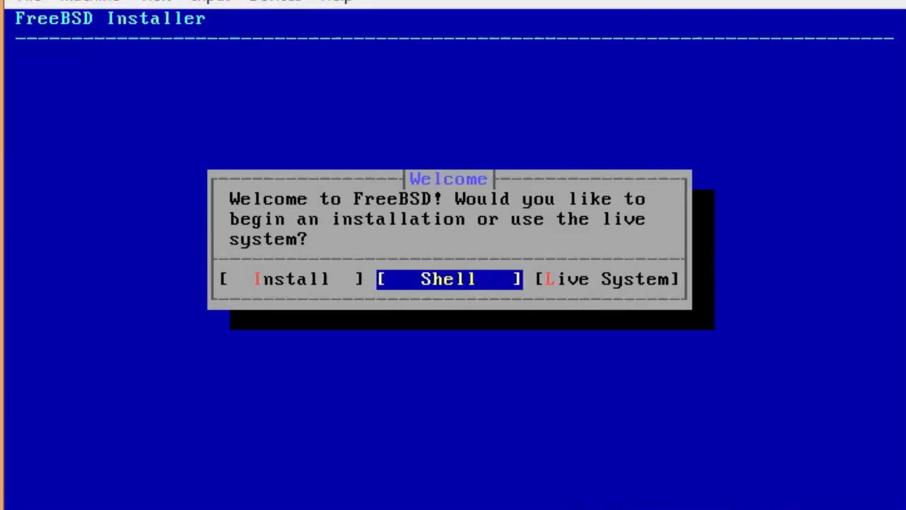
key(Right)
key(Left)
key(Left)
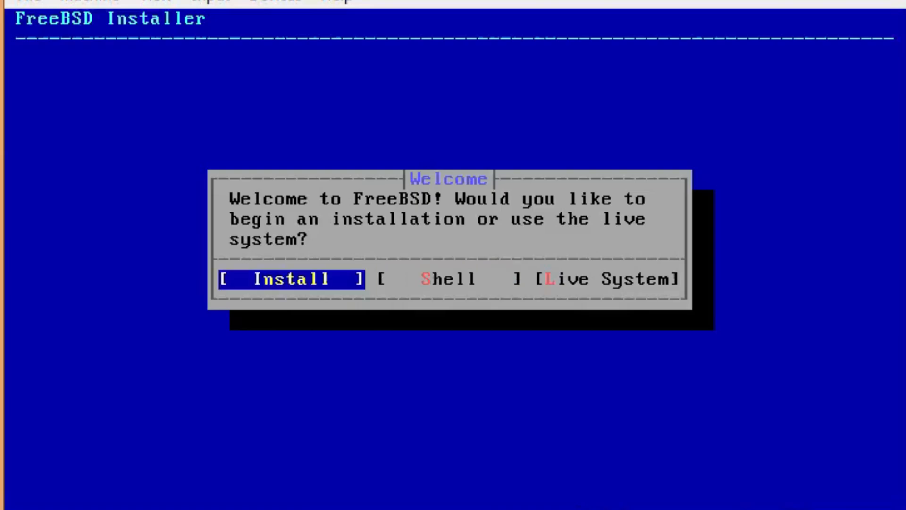
key(Right)
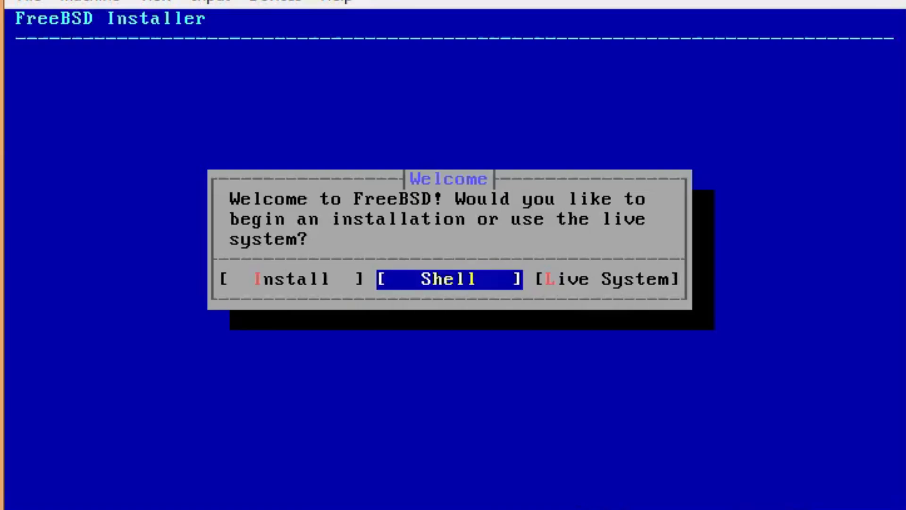
Open the shell and run camcontrol devlist to list the disk and CD devices
key(Return)
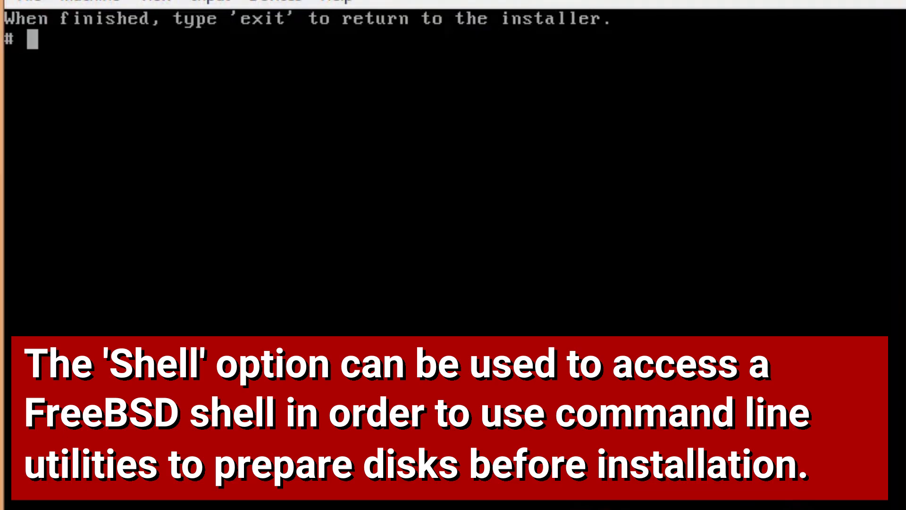
text(cam)
text(c)
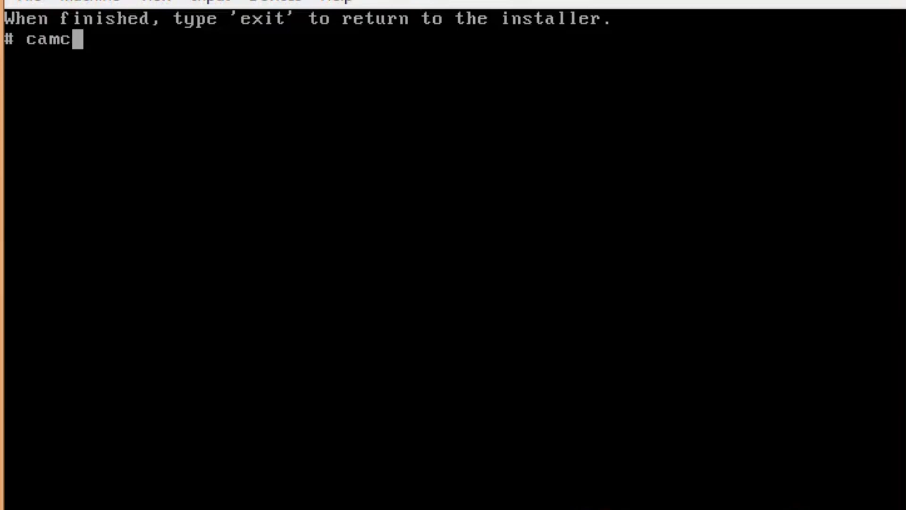
text(ontrol )
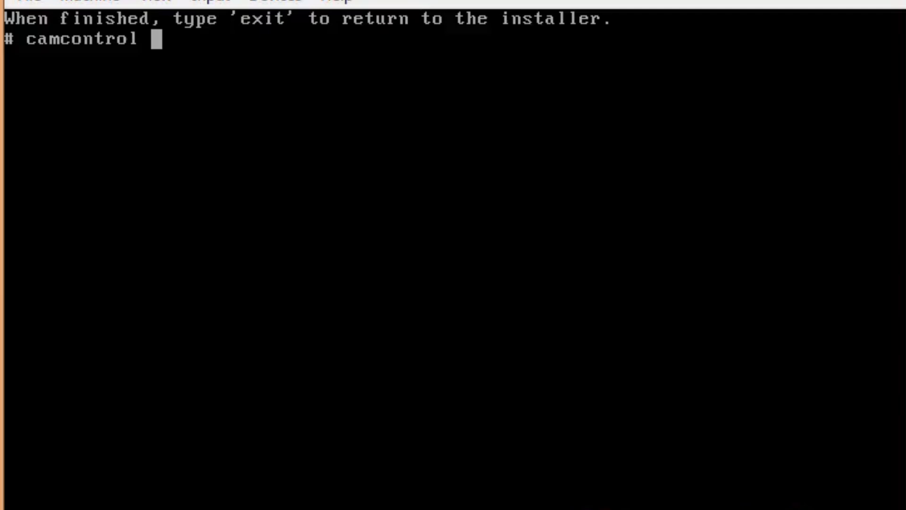
text(devlist)
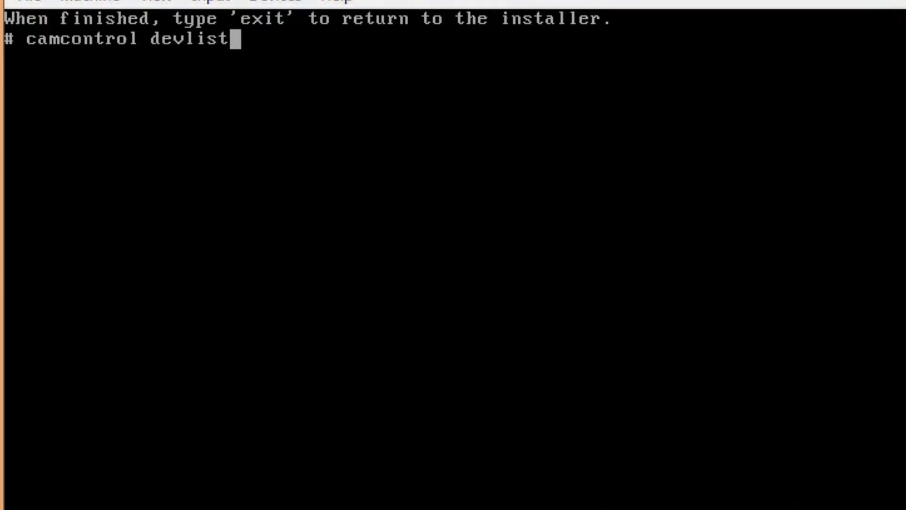
key(Return)
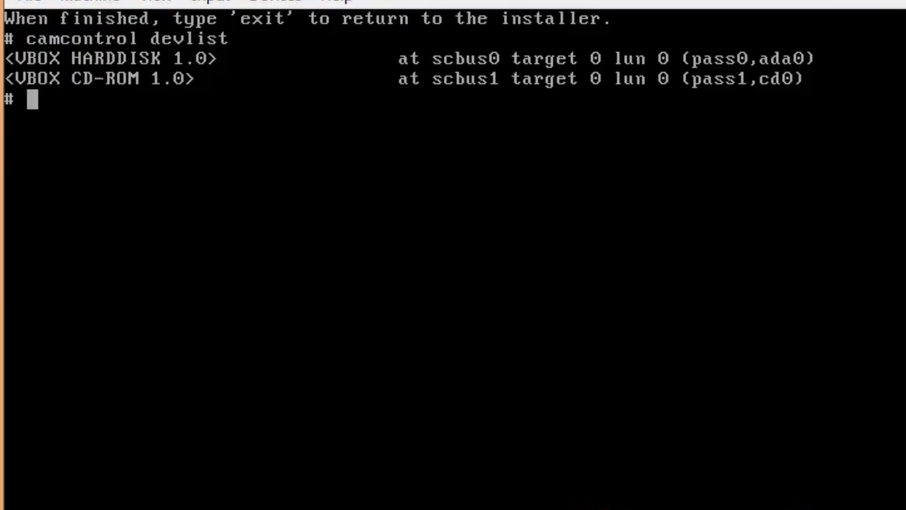
Run gpart list and gpart show to display the disks' partition layout
text(gpart list)
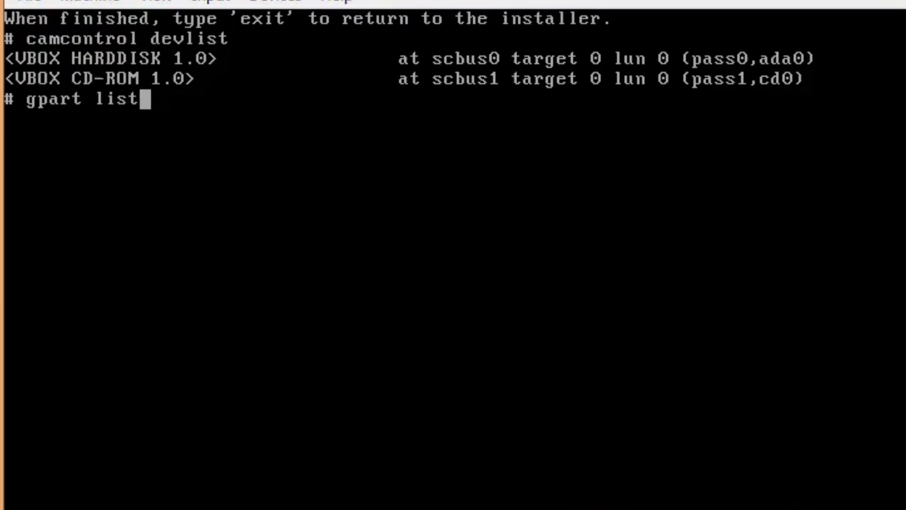
key(Return)
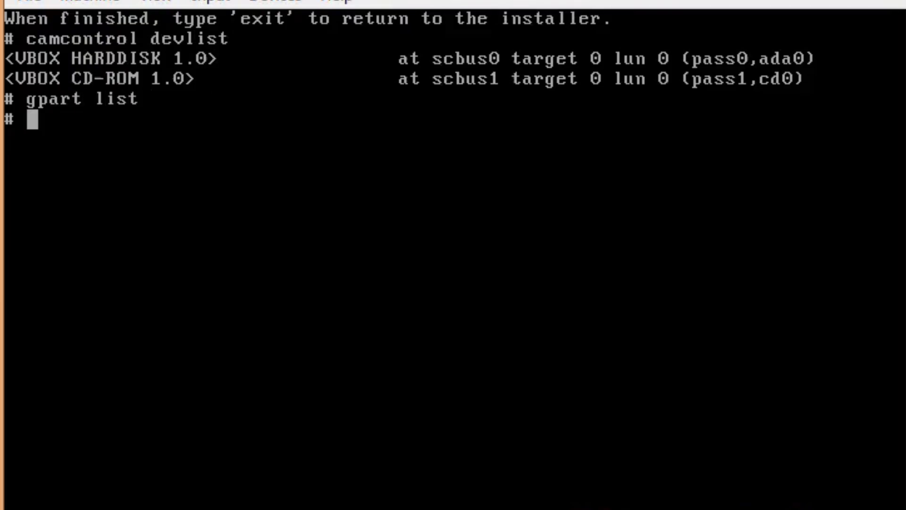
text(g)
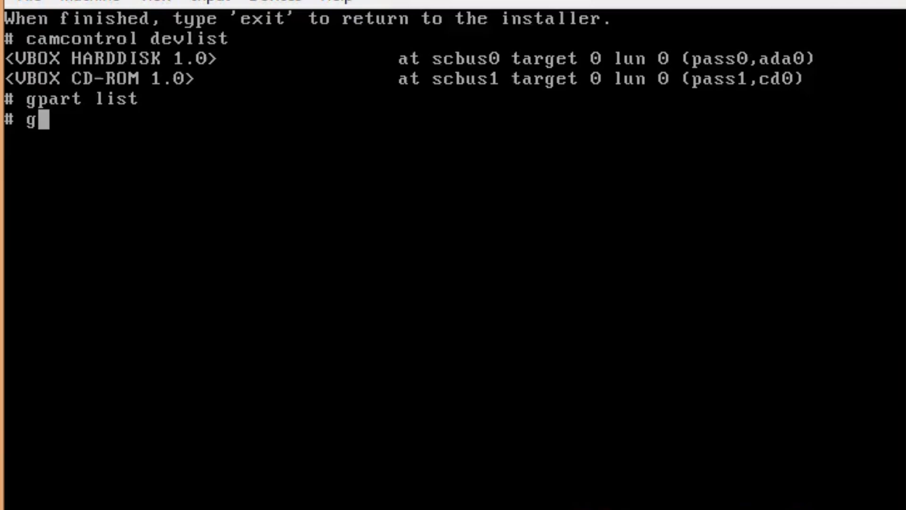
text(part show)
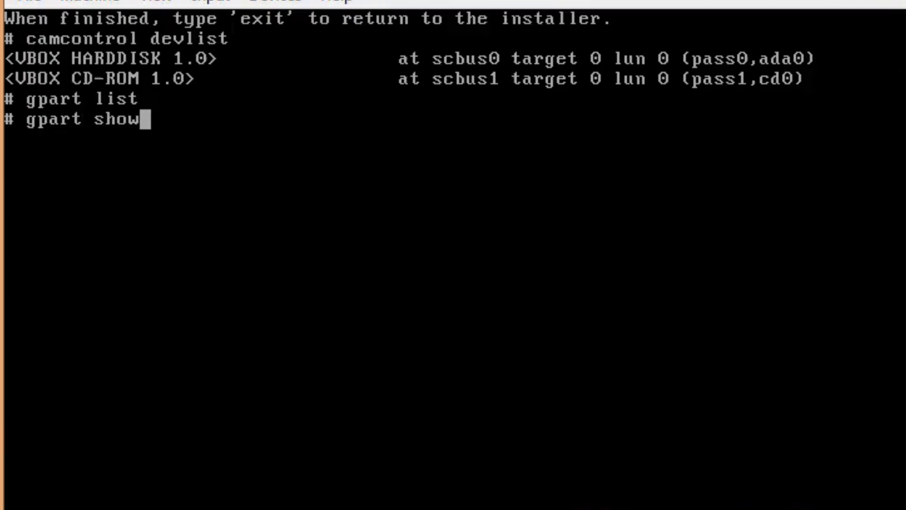
key(Return)
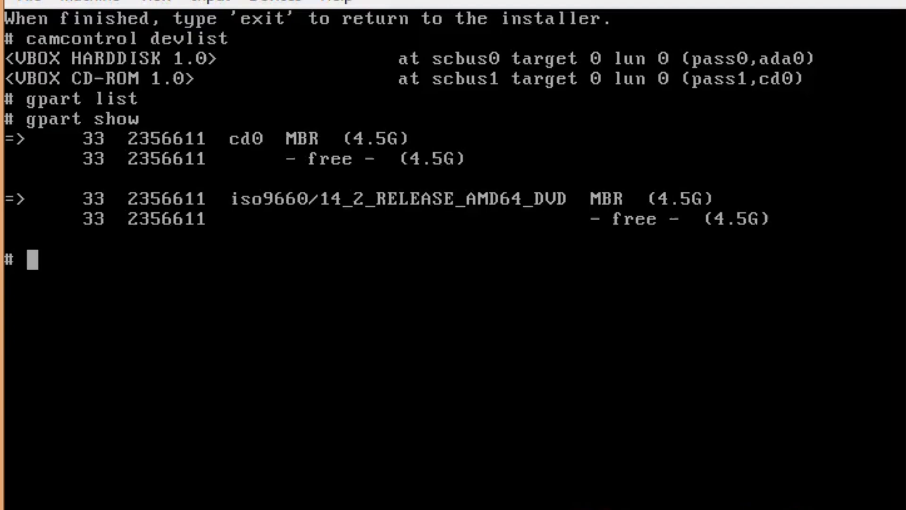
Exit the shell and start the Live System from the Welcome dialog
text(exit)
key(Return)
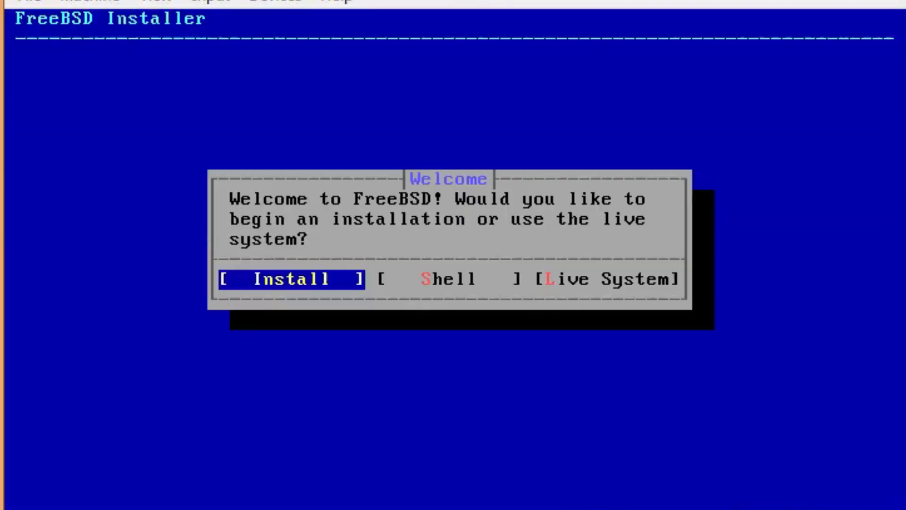
key(Right)
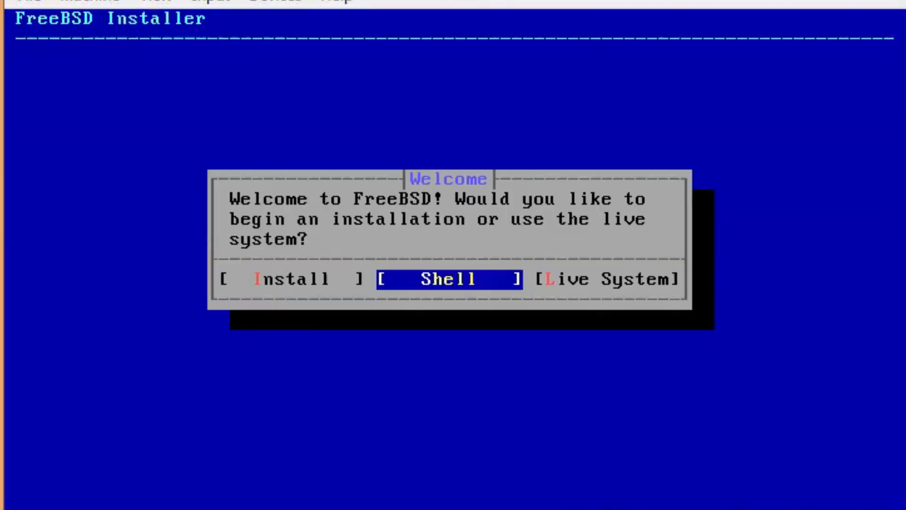
key(Right)
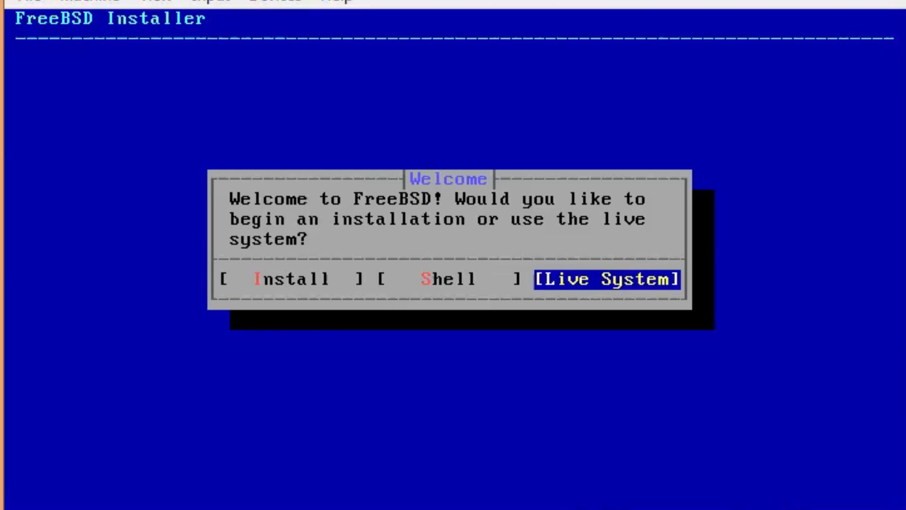
key(Return)
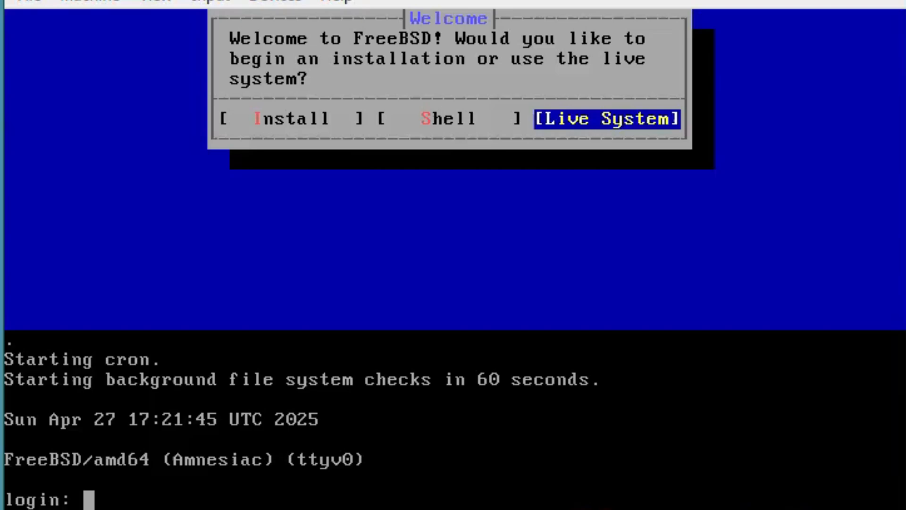
Log in as root, run fsck, and log out with exit
text(root)
key(Return)
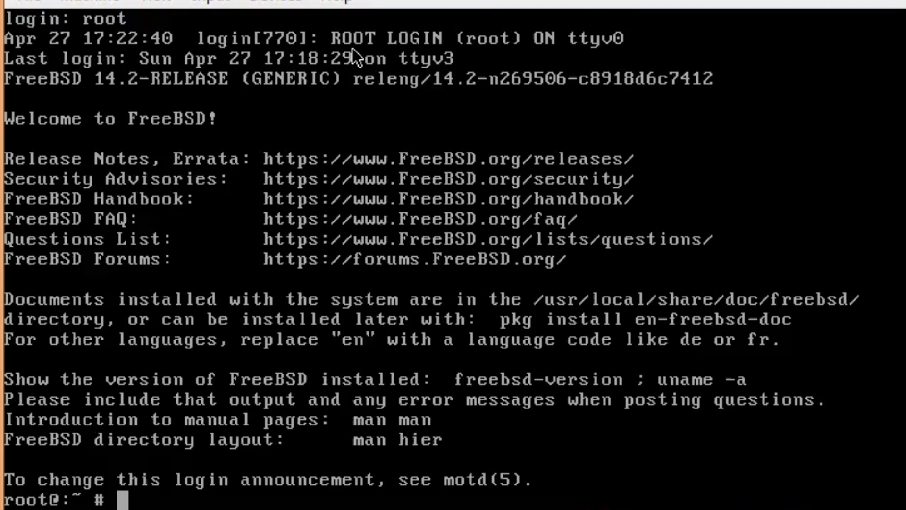
text(fsck)
key(Return)
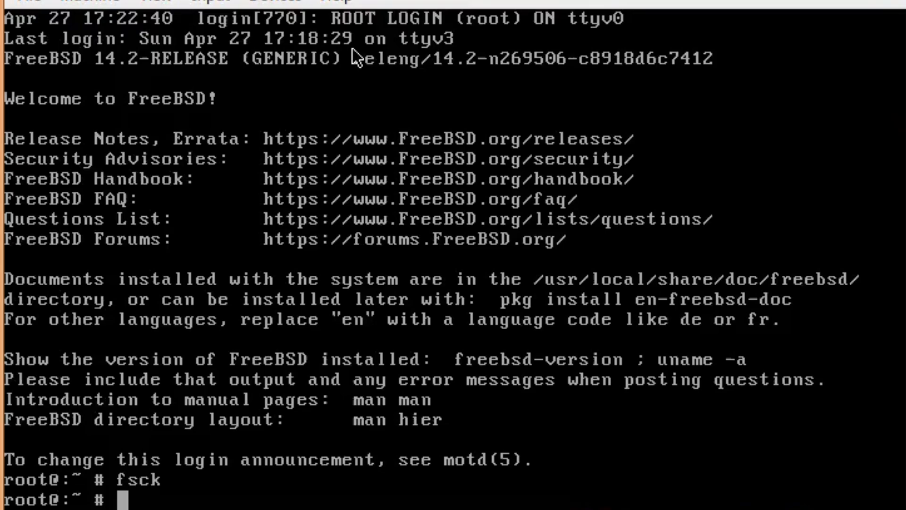
text(exit)
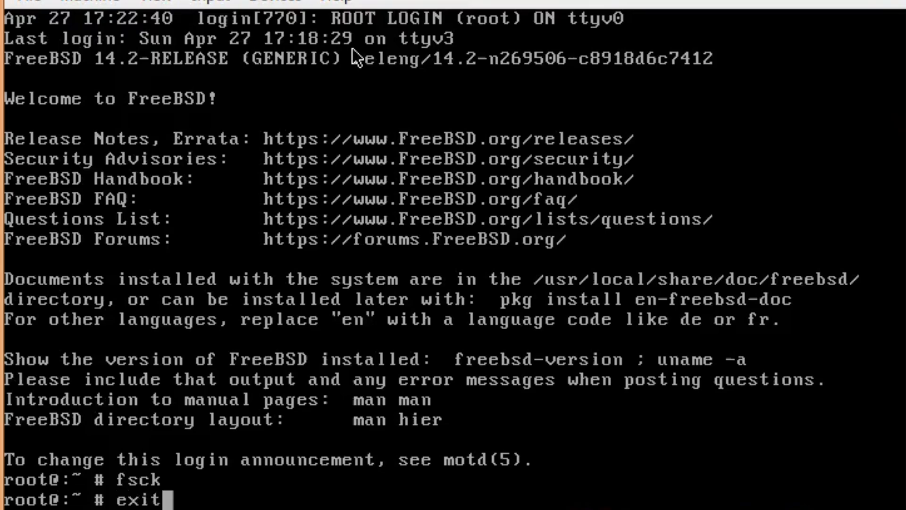
key(Return)
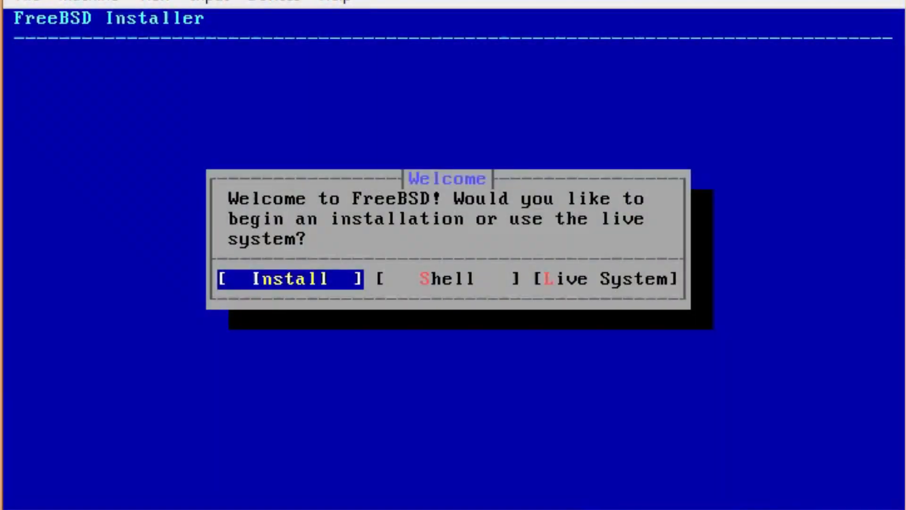
Begin the installation and browse the keymap list around the Ukrainian and United Kingdom layouts
key(Return)
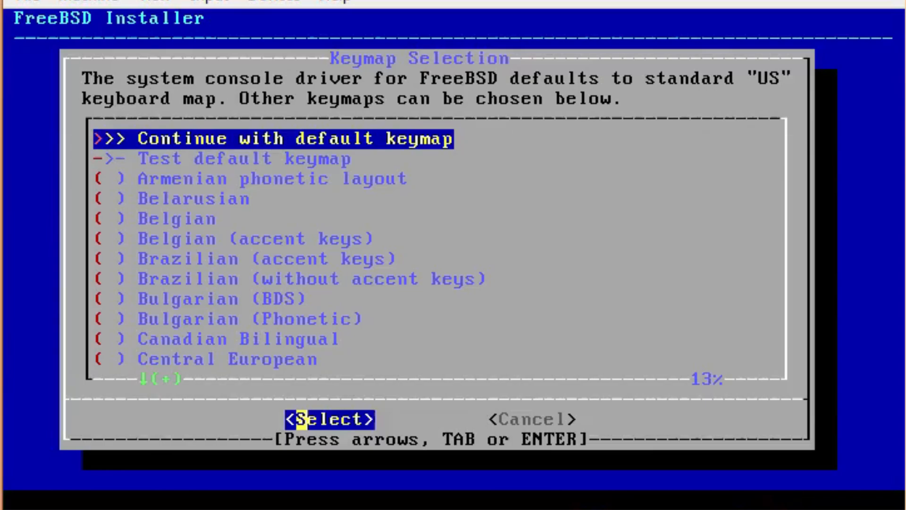
key(Down)
key(Down)
key(Down)
key(Down)
key(Down)
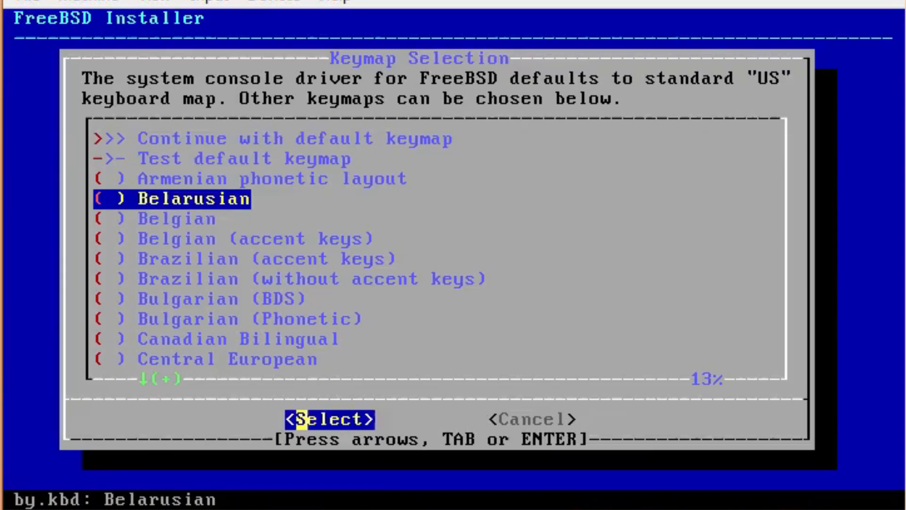
key(Down)
key(Up)
key(Up)
key(Up)
key(Up)
key(Up)
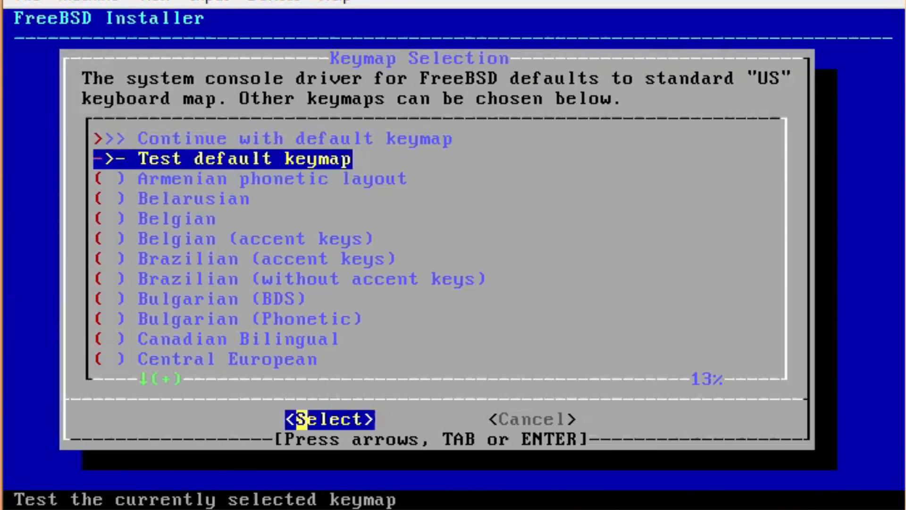
key(Down)
key(Down)
key(Down)
key(Down)
key(Down)
key(Down)
key(Down)
key(Down)
key(Down)
key(Down)
key(Down)
key(Down)
key(Down)
key(Down)
key(Down)
key(Down)
key(Down)
key(Down)
key(Down)
key(Down)
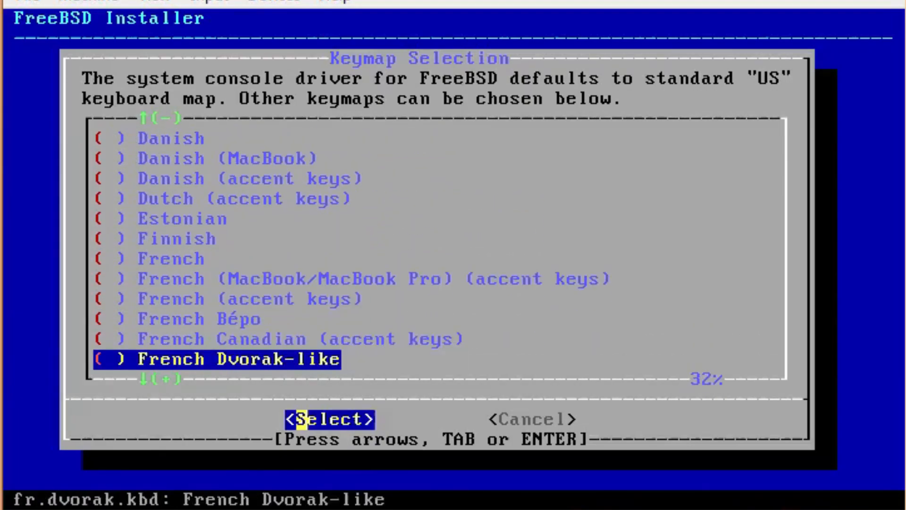
key(Down)
key(Down)
key(Down)
key(Down)
key(Down)
key(Down)
key(Down)
key(Down)
key(Down)
key(Down)
key(Down)
key(Down)
key(Down)
key(Down)
key(Down)
key(Down)
key(Down)
key(Down)
key(Down)
key(Down)
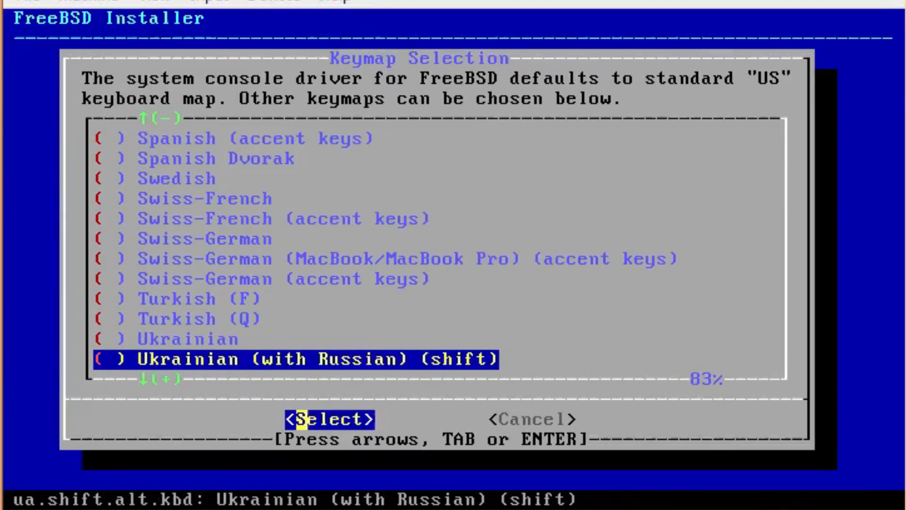
key(Up)
key(Up)
key(Up)
key(Up)
key(Up)
key(Up)
key(Up)
key(Up)
key(Up)
key(Up)
key(Up)
key(Up)
key(Up)
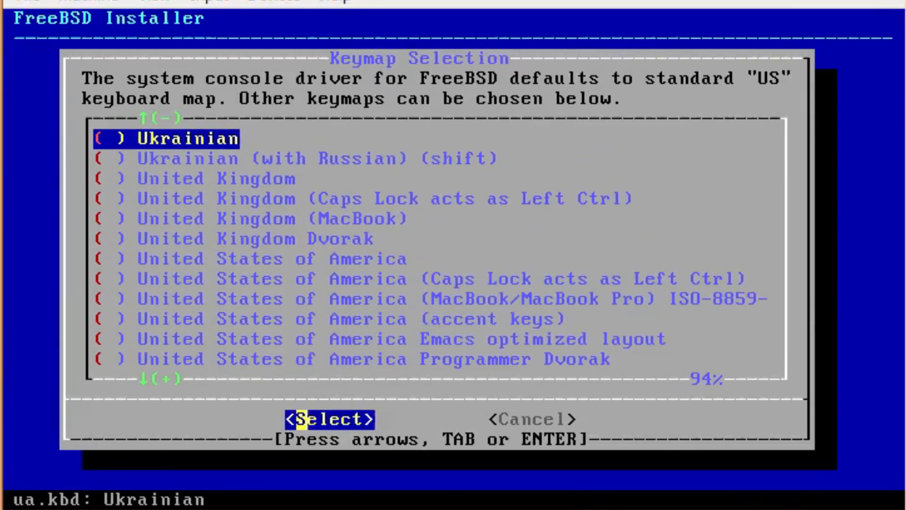
key(Up)
key(Down)
key(Down)
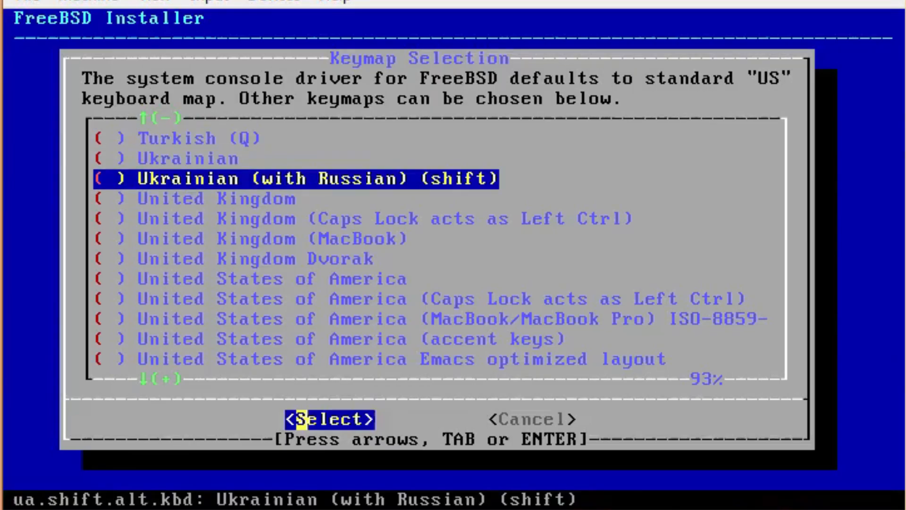
key(Down)
key(Down)
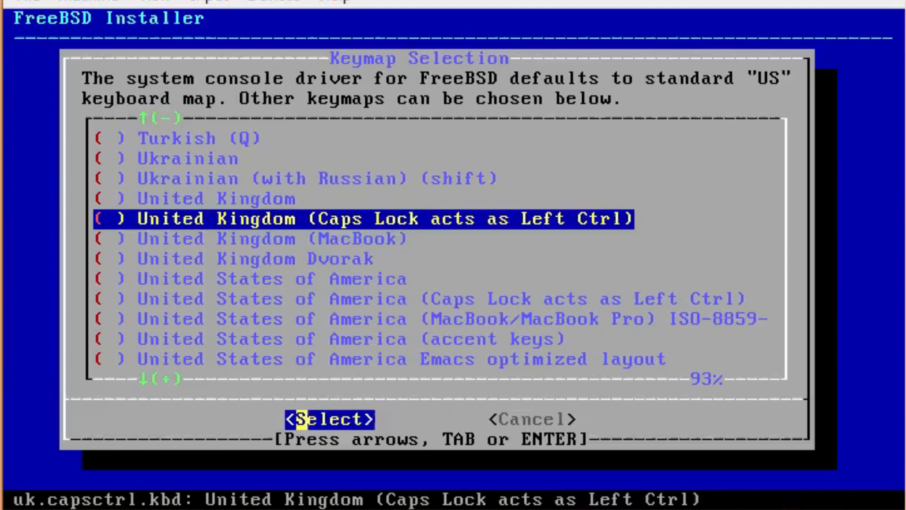
Pick the plain United Kingdom keymap and start the uk.kbd keymap test
key(Down)
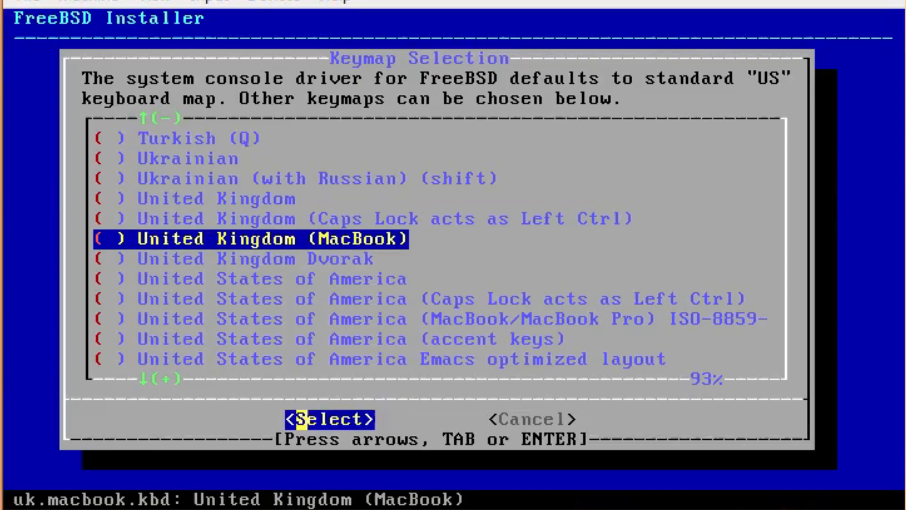
key(Down)
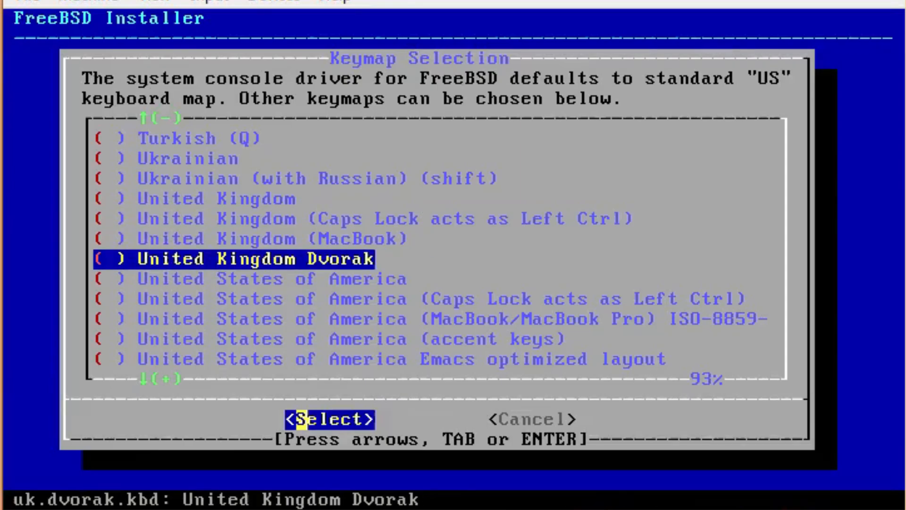
key(Up)
key(Up)
key(Up)
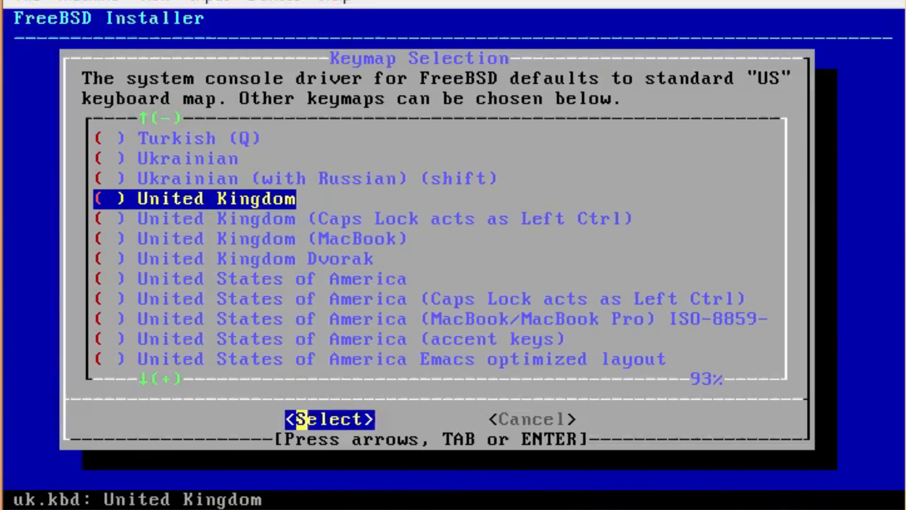
key(Down)
key(Down)
key(Down)
key(Down)
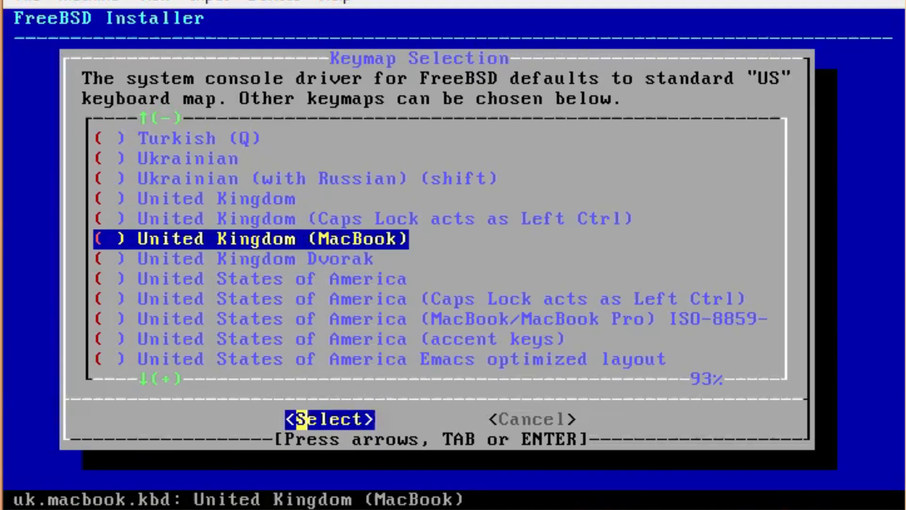
key(Down)
key(Down)
key(Down)
key(Down)
key(Down)
key(Down)
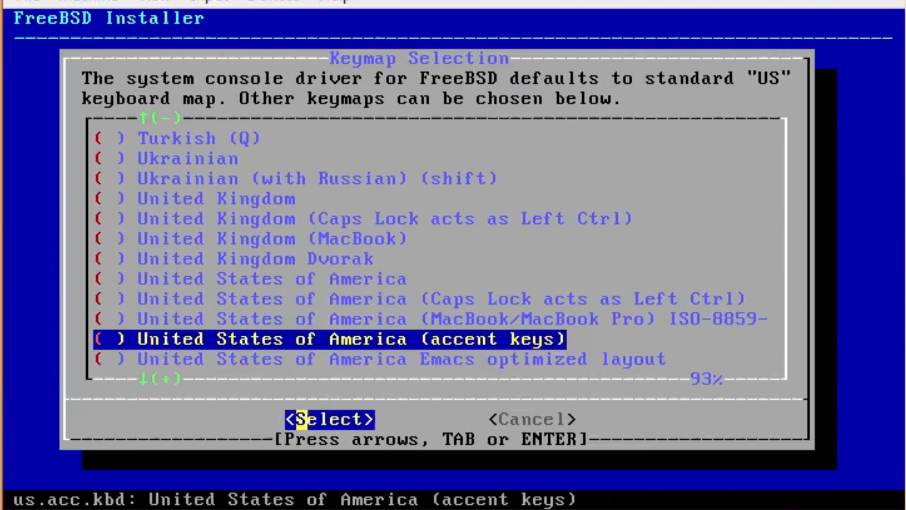
key(Down)
key(Down)
key(Down)
key(Down)
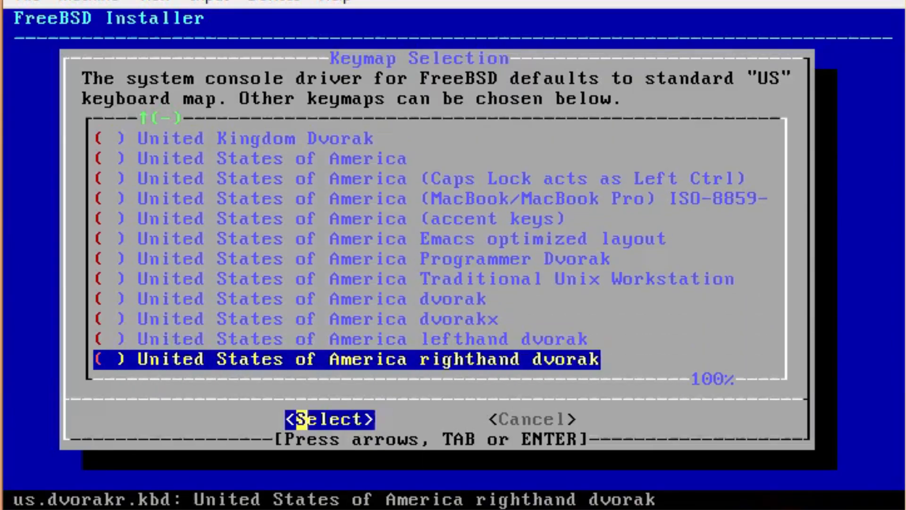
key(Up)
key(Up)
key(Up)
key(Up)
key(Up)
key(Up)
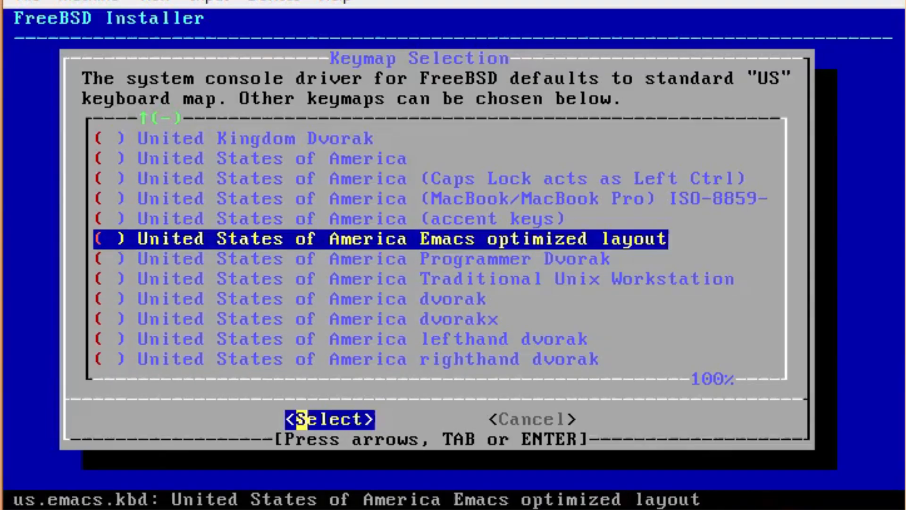
key(Up)
key(Up)
key(Up)
key(Up)
key(Up)
key(Up)
key(Up)
key(Up)
key(Up)
key(Up)
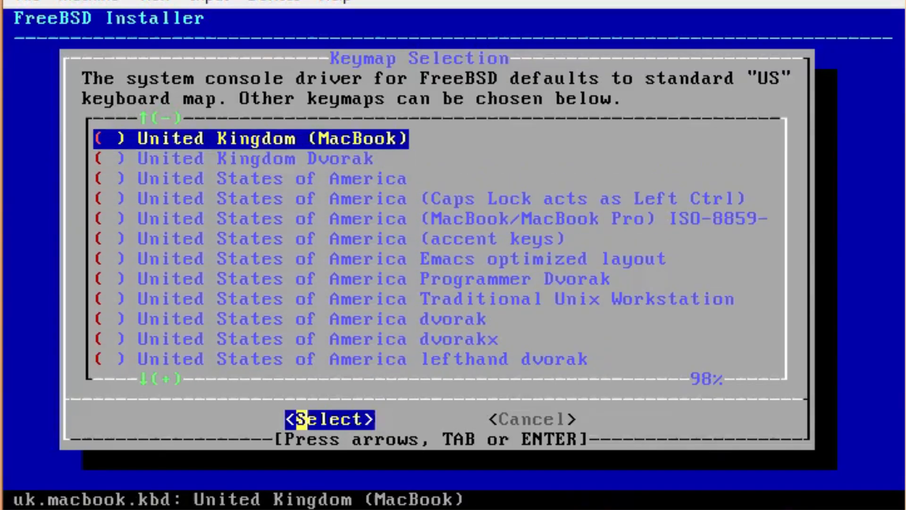
key(Down)
key(Down)
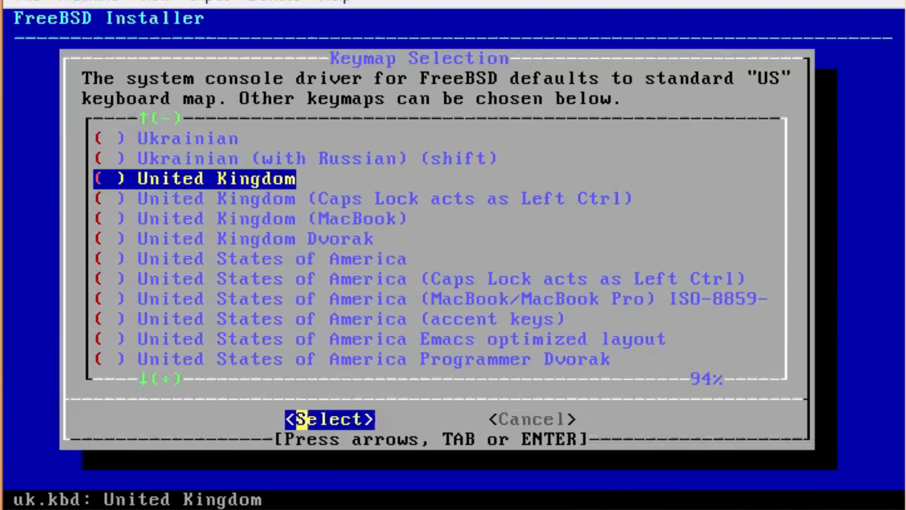
key(Return)
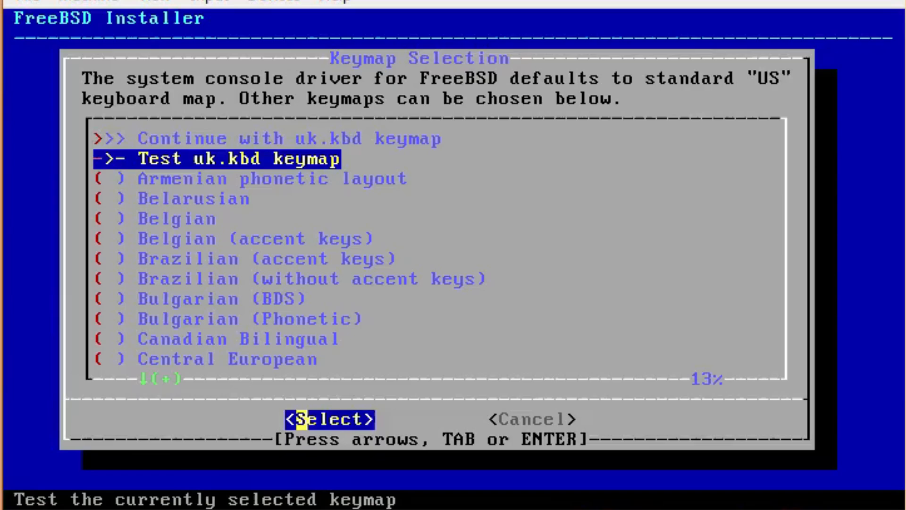
key(Return)
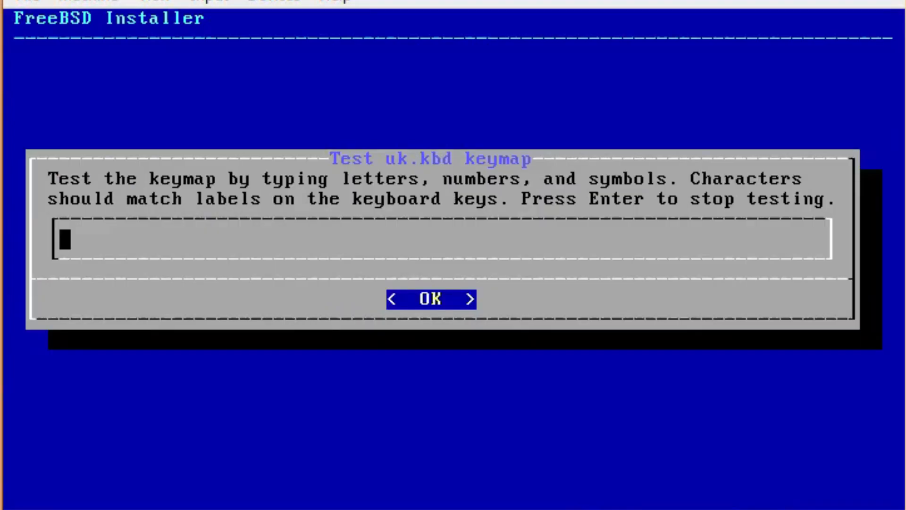
Test the UK keymap by typing 'test !"£$%^&*()', then keep uk.kbd
text(test)
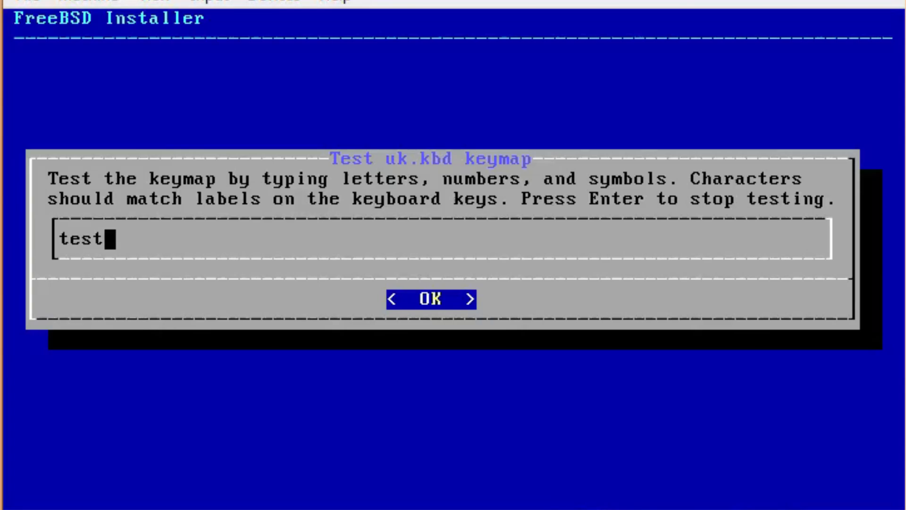
text( !)
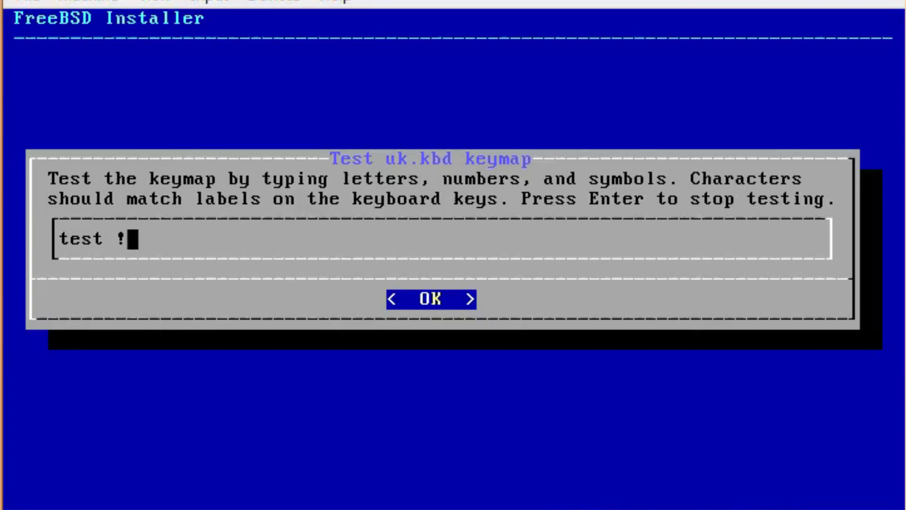
text("£$%^&*()
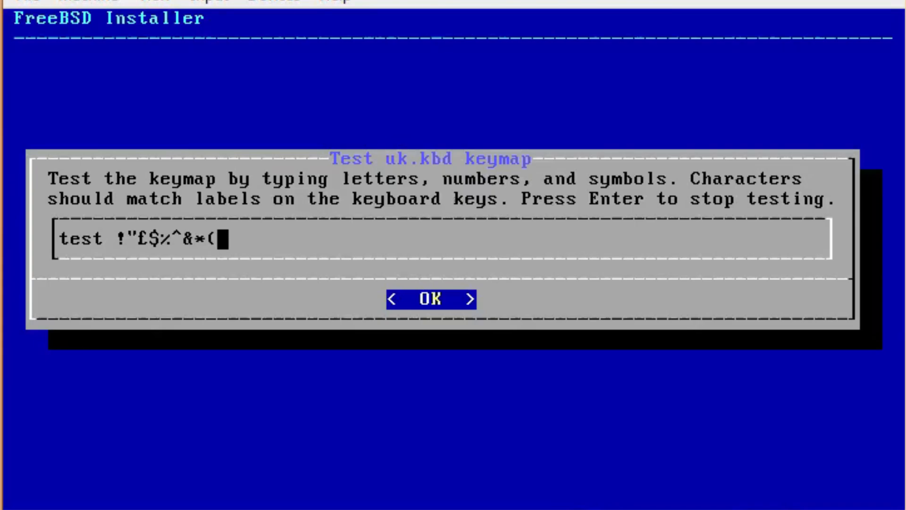
text())
key(Return)
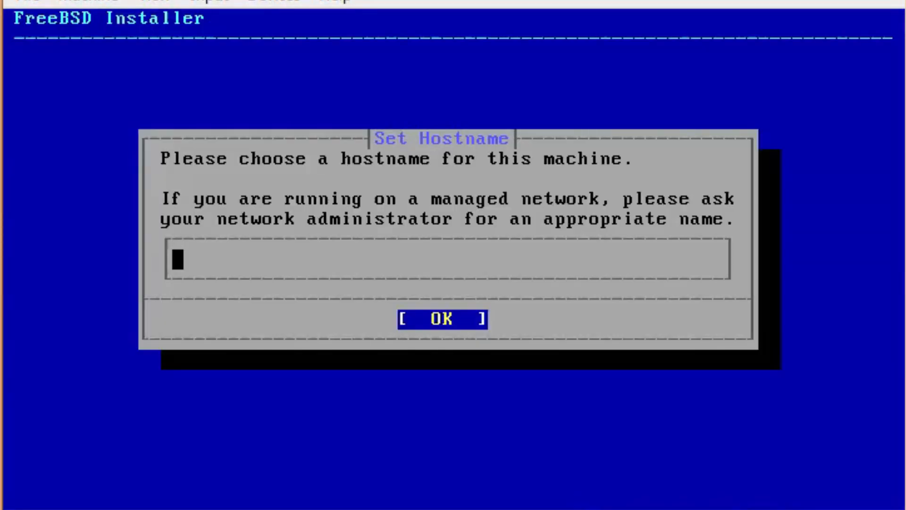
Enter 'test' as the machine's hostname
text(test)
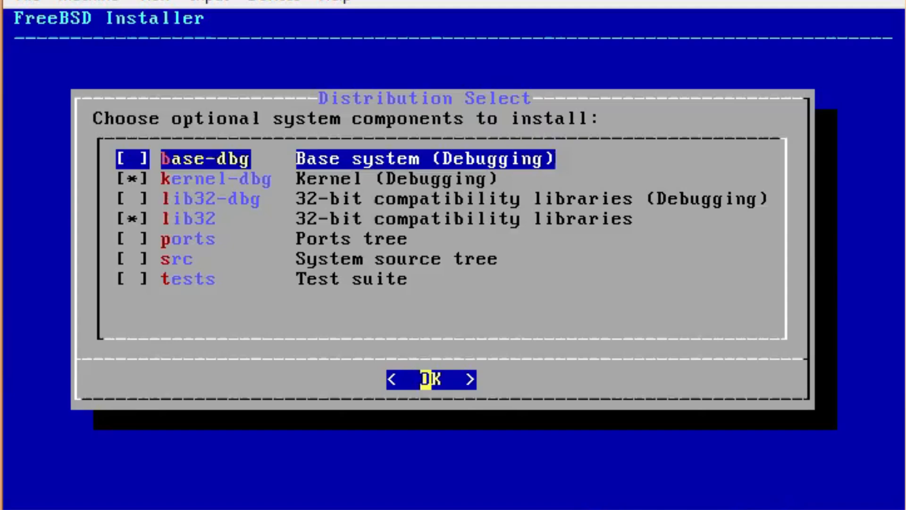
Uncheck the kernel-dbg component in Distribution Select
key(Down)
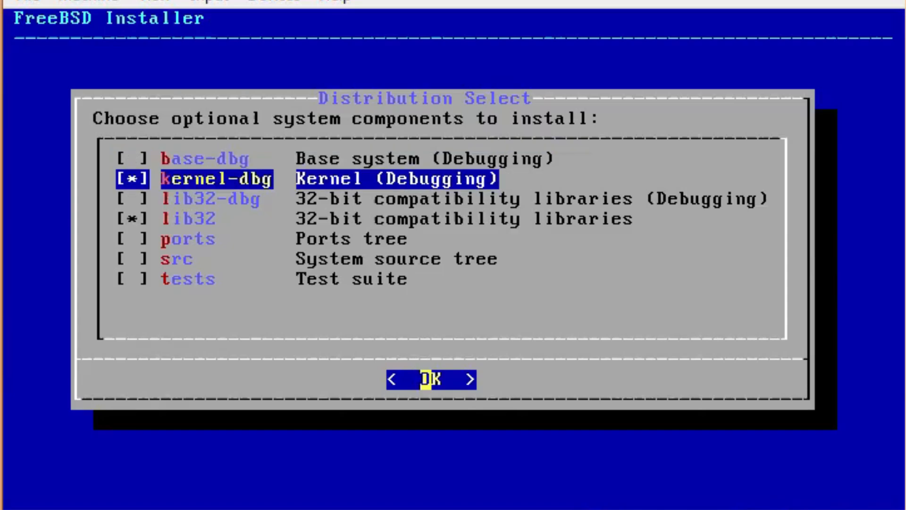
key(Down)
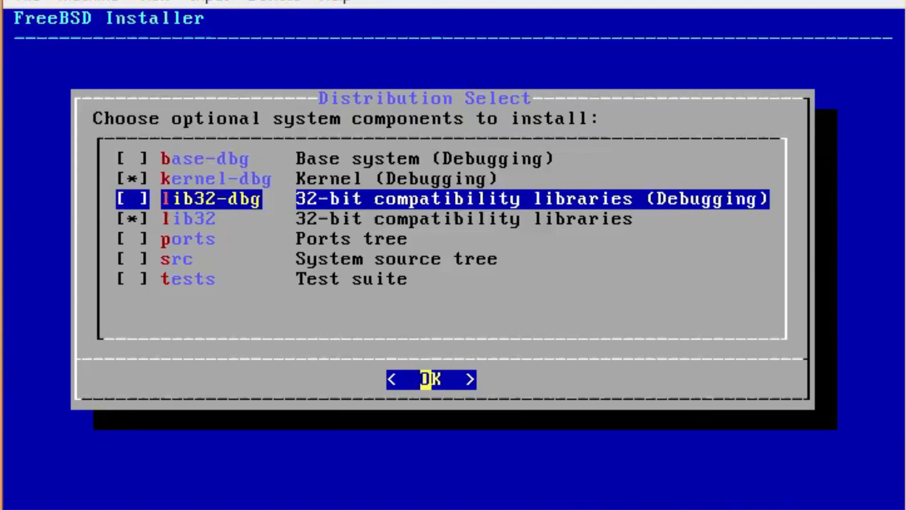
key(Up)
key(Up)
key(Down)
key(Down)
key(Up)
key(space)
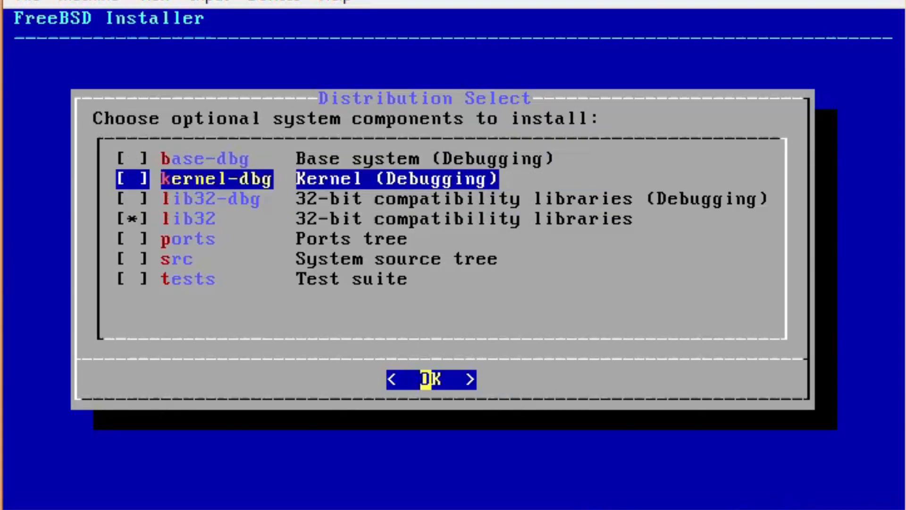
Try toggling the ports, src and tests components, leaving only lib32 selected
key(Down)
key(Down)
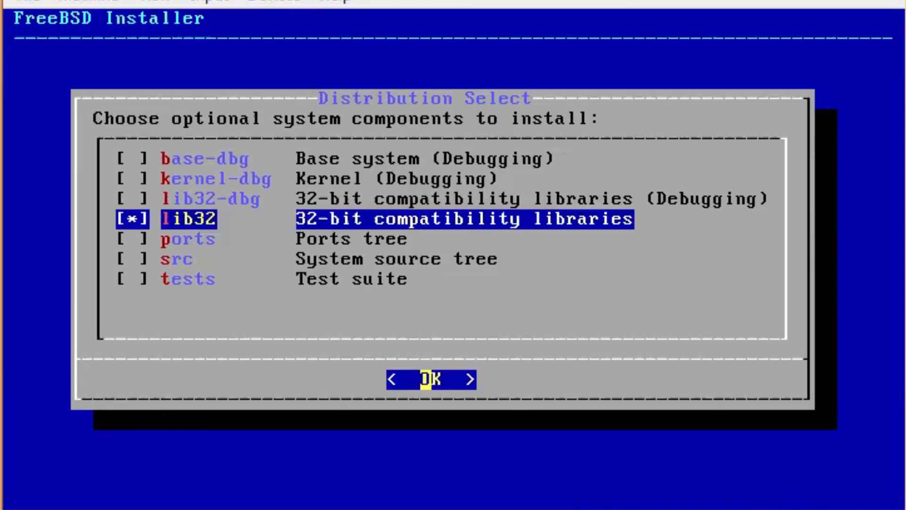
key(Down)
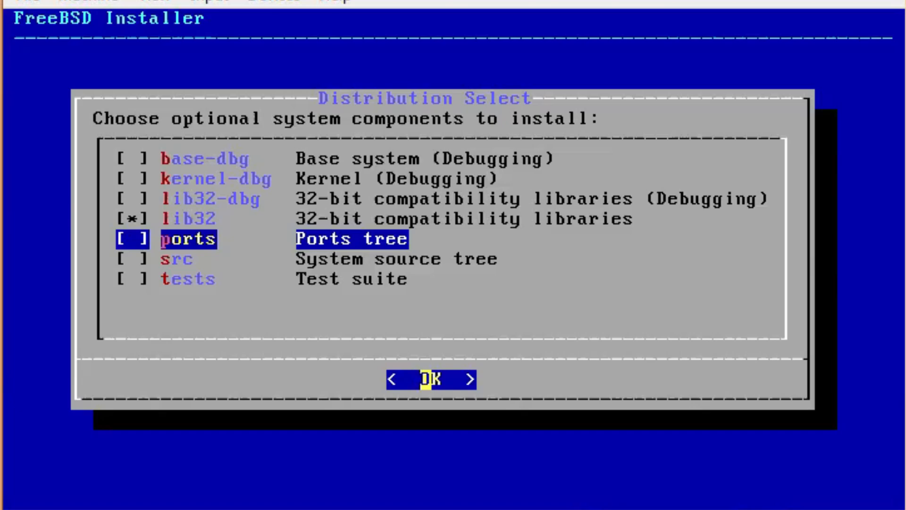
key(space)
key(space)
key(Down)
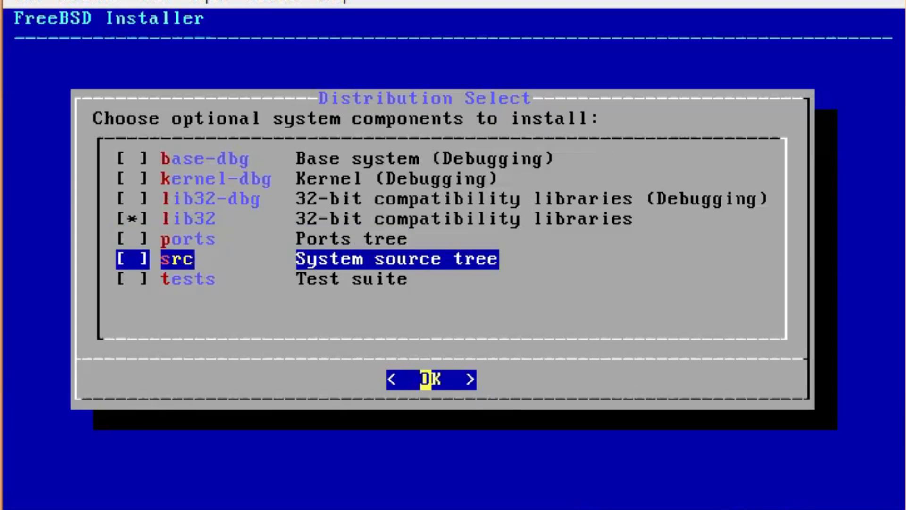
key(space)
key(space)
key(Down)
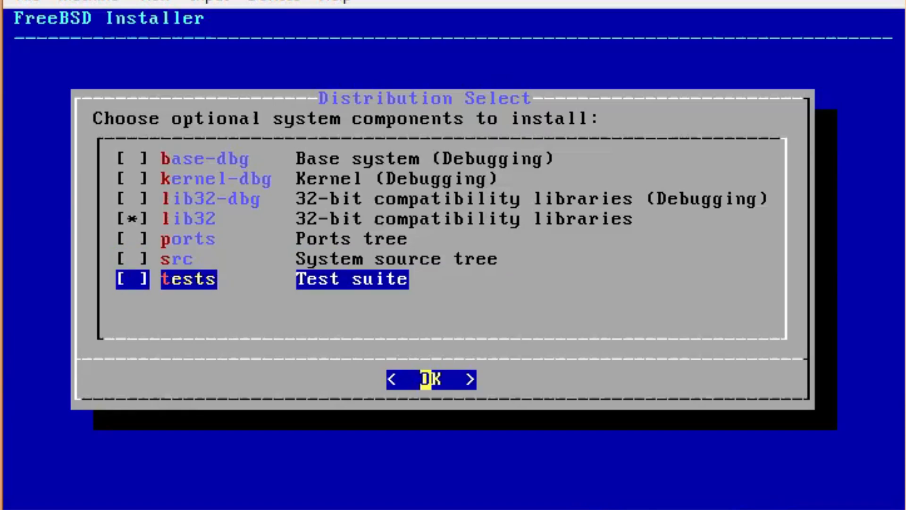
key(space)
key(space)
key(Up)
key(Up)
key(Up)
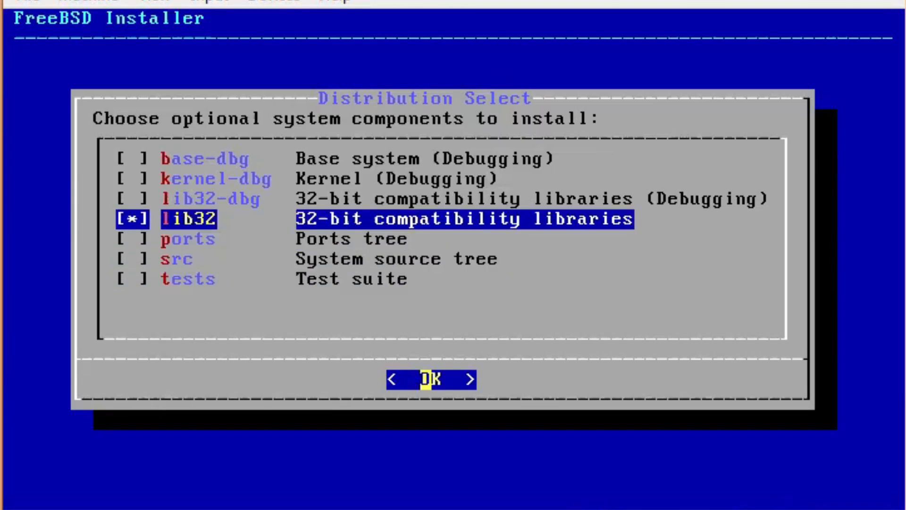
key(Down)
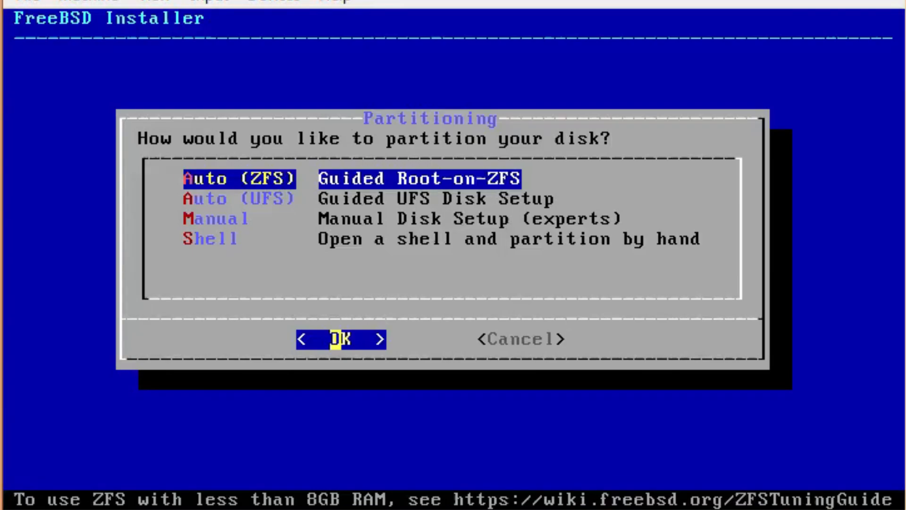
Look over the UFS, Manual and Shell options, then choose guided Root-on-ZFS
key(Down)
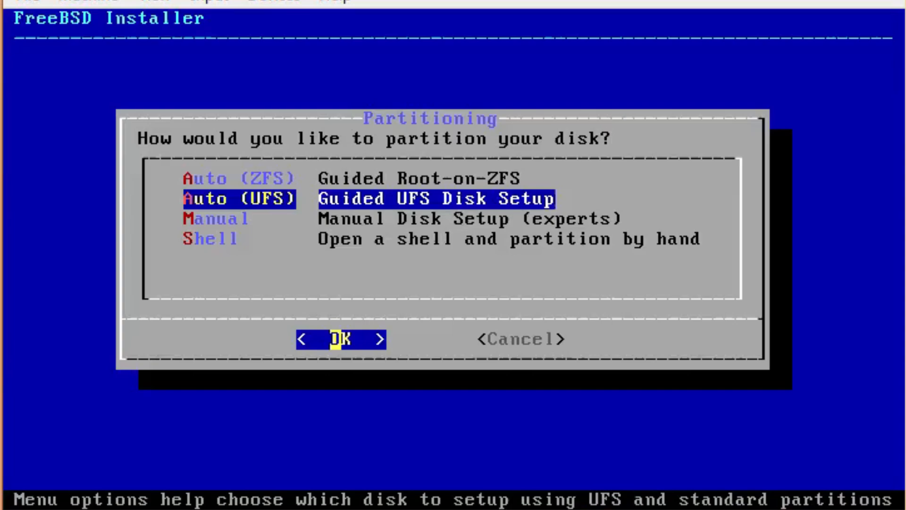
key(Down)
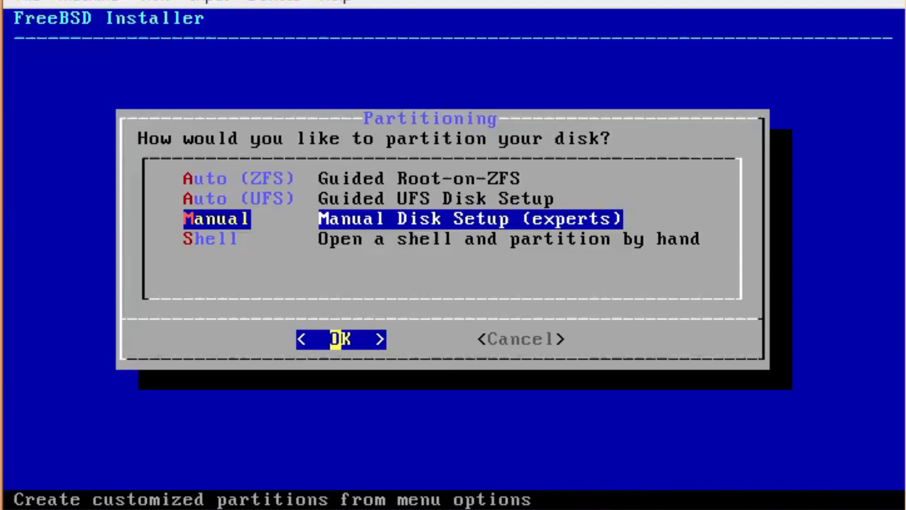
key(Down)
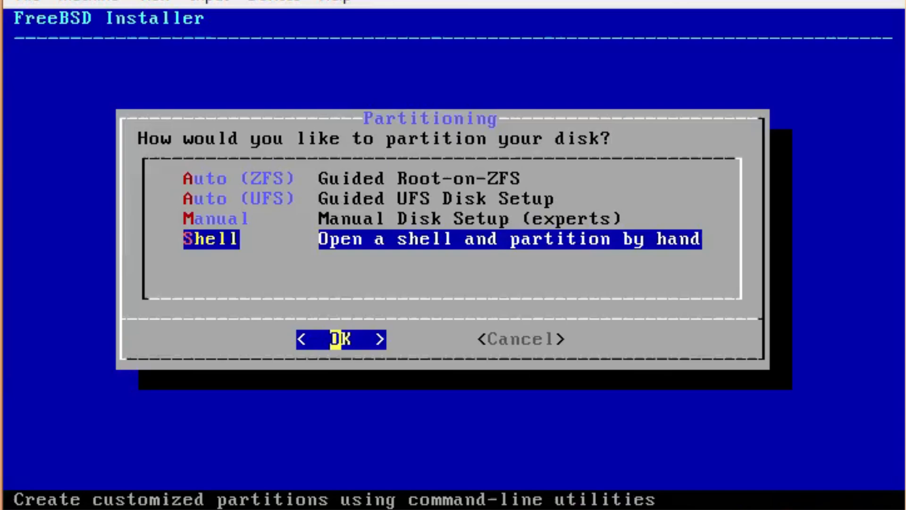
key(Up)
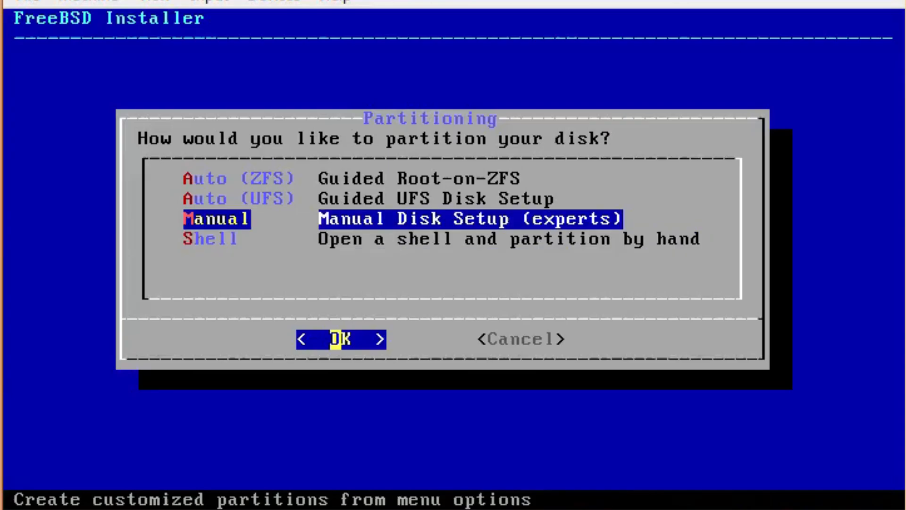
key(Up)
key(Up)
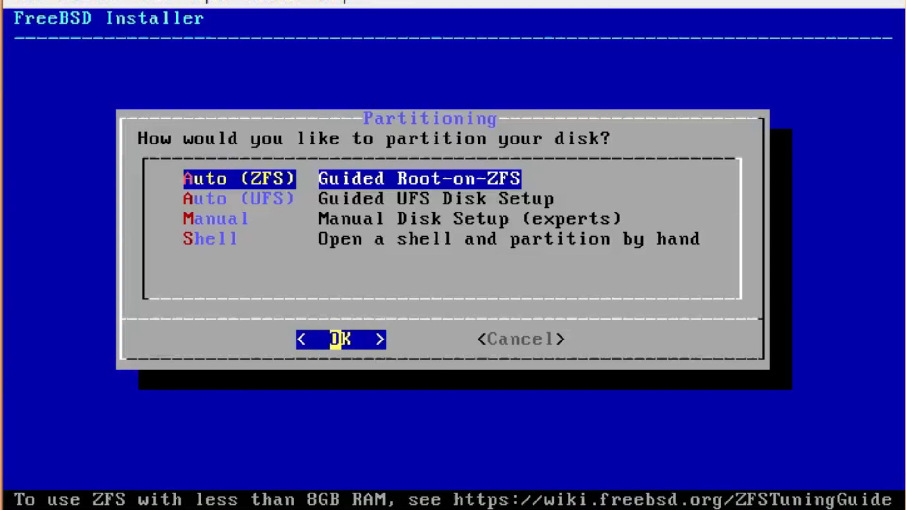
key(Return)
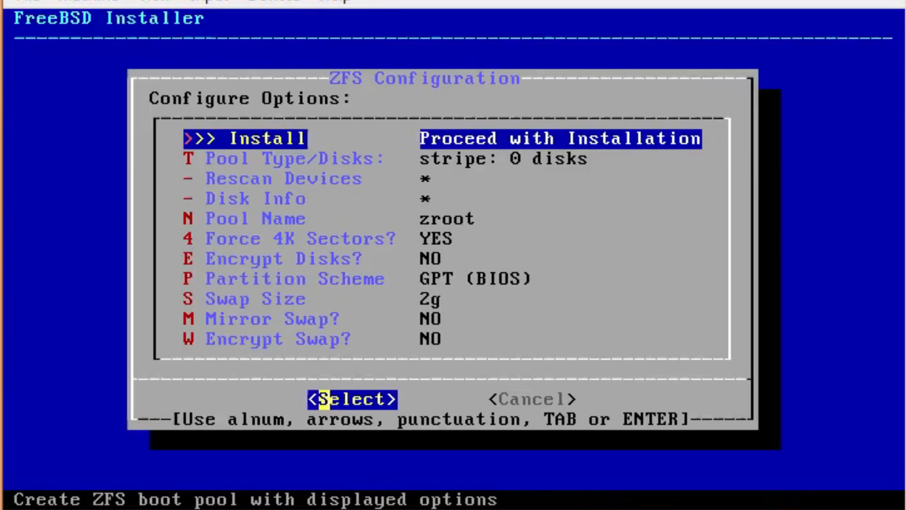
key(Tab)
key(Tab)
key(Down)
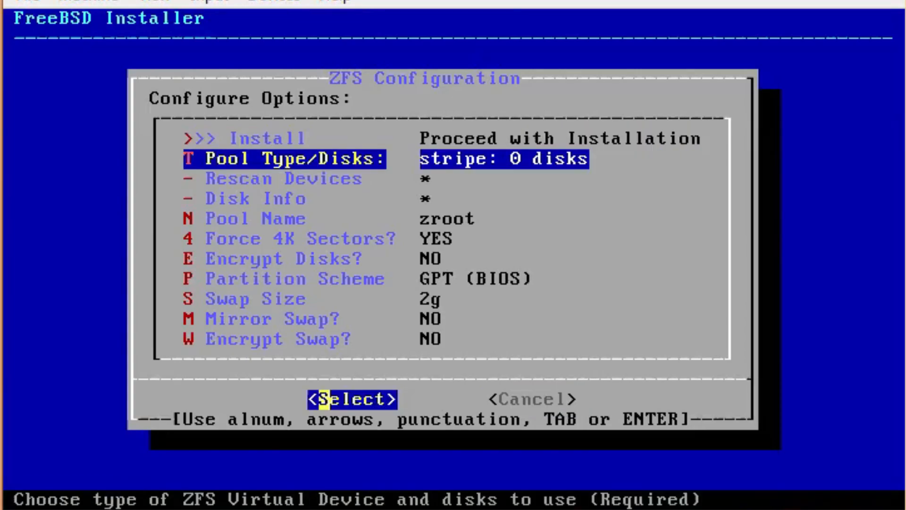
key(Down)
key(Down)
key(Down)
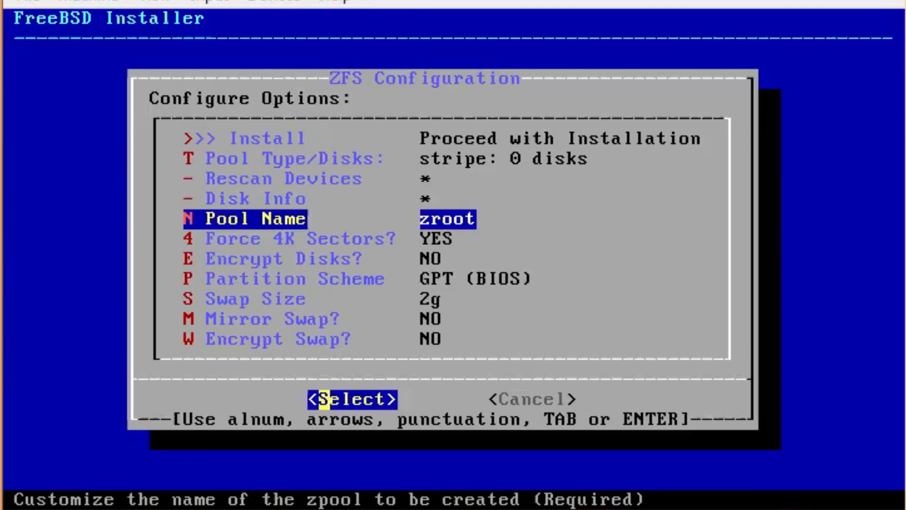
key(Up)
key(Up)
key(Up)
key(Up)
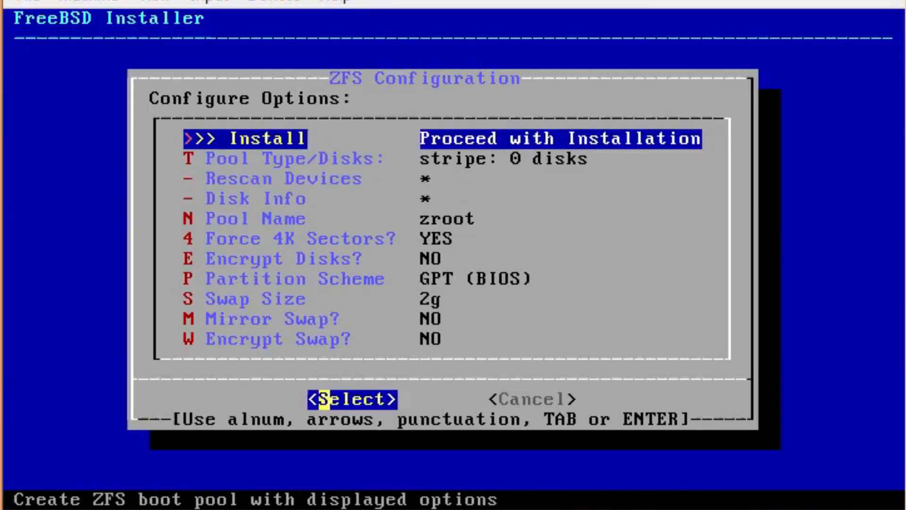
Set the pool type to stripe and select disk ada0 as its only member
key(Down)
key(Return)
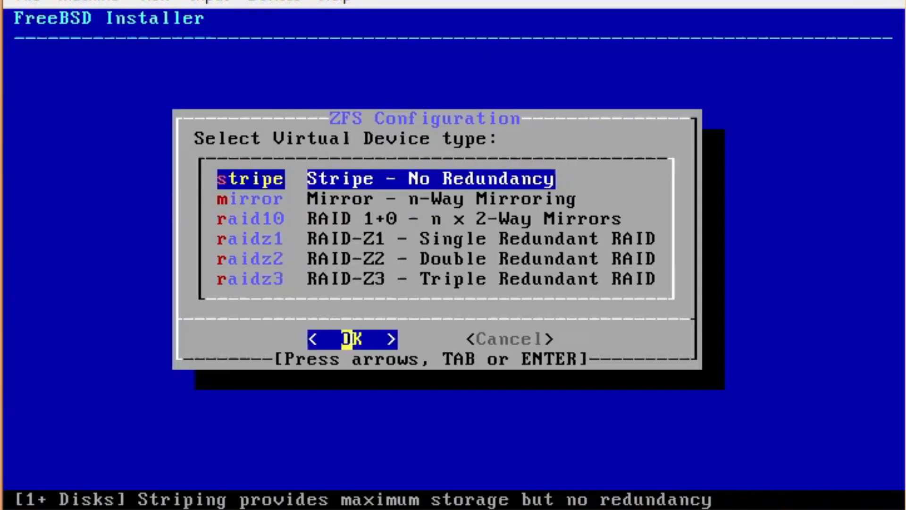
key(Down)
key(Down)
key(Down)
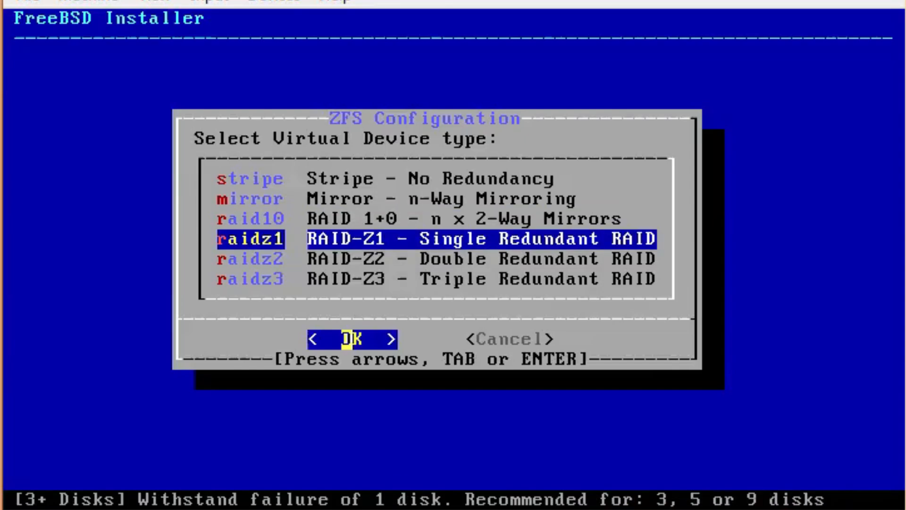
key(Down)
key(Down)
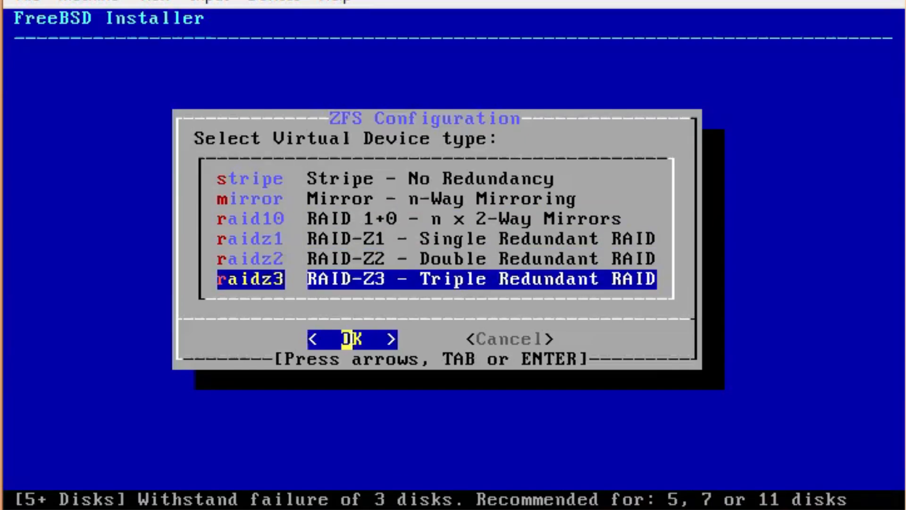
key(Up)
key(Up)
key(Up)
key(Up)
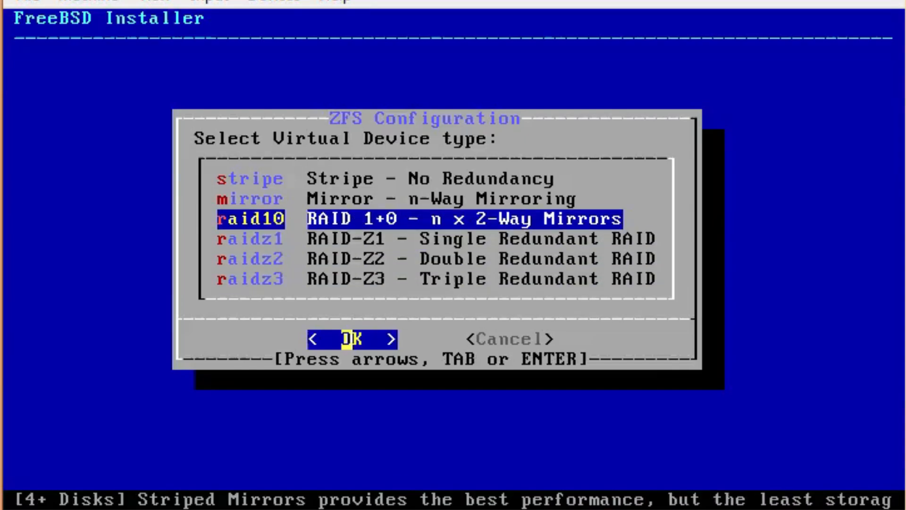
key(Up)
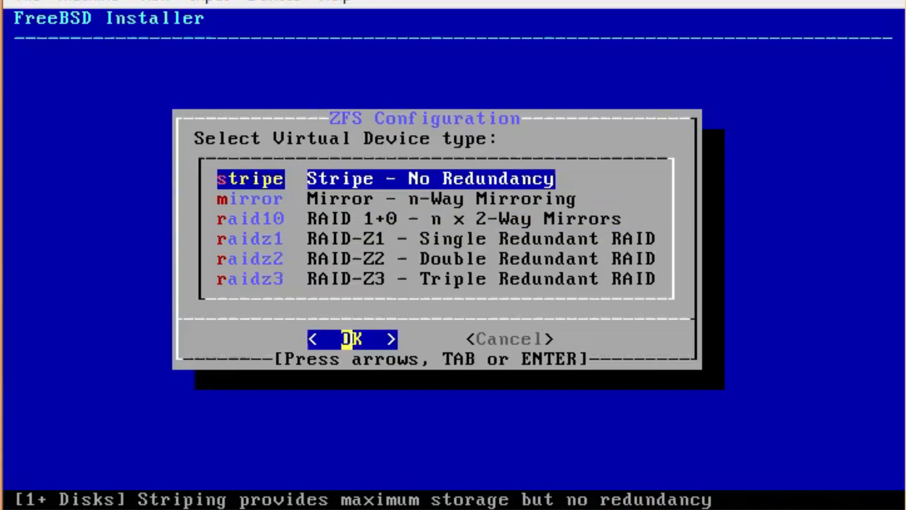
key(Return)
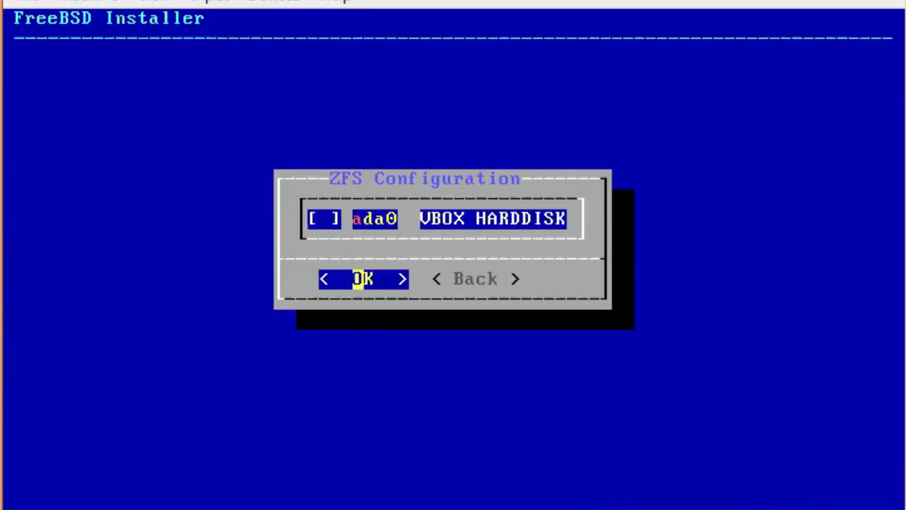
key(space)
key(space)
key(space)
key(Return)
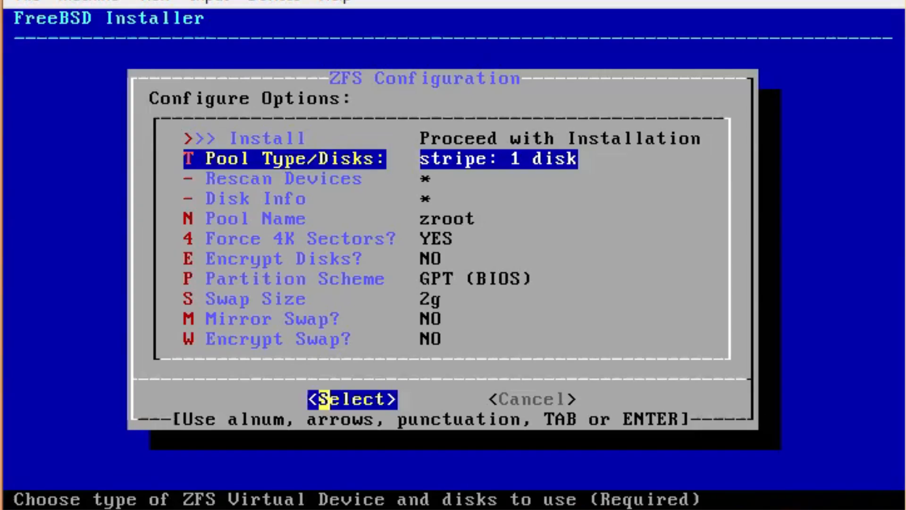
key(Down)
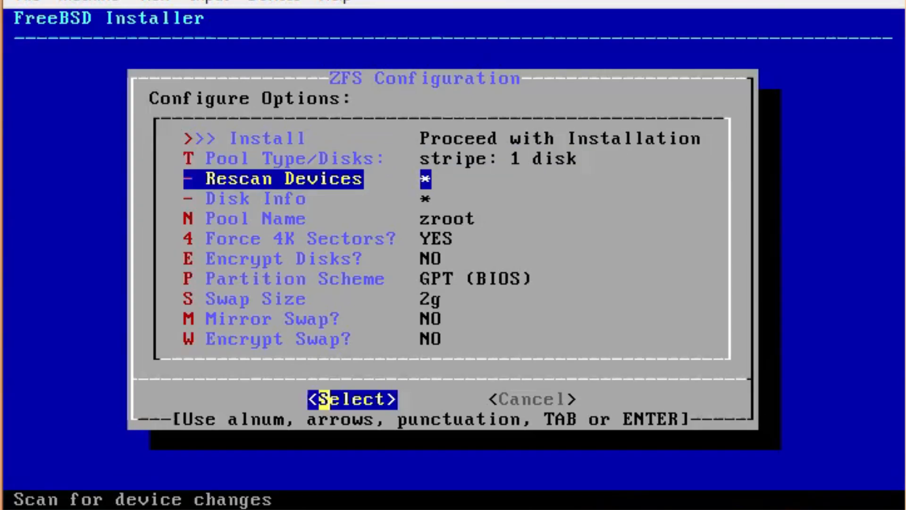
key(Down)
key(Return)
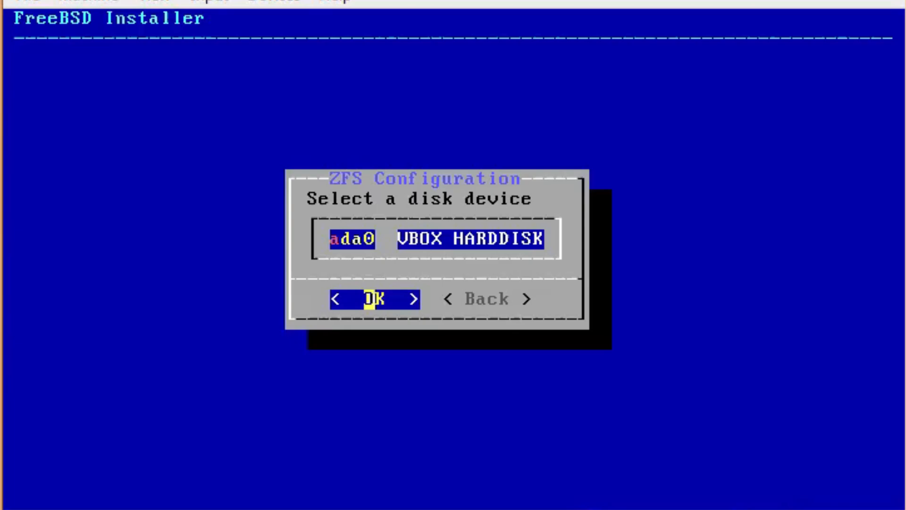
key(Return)
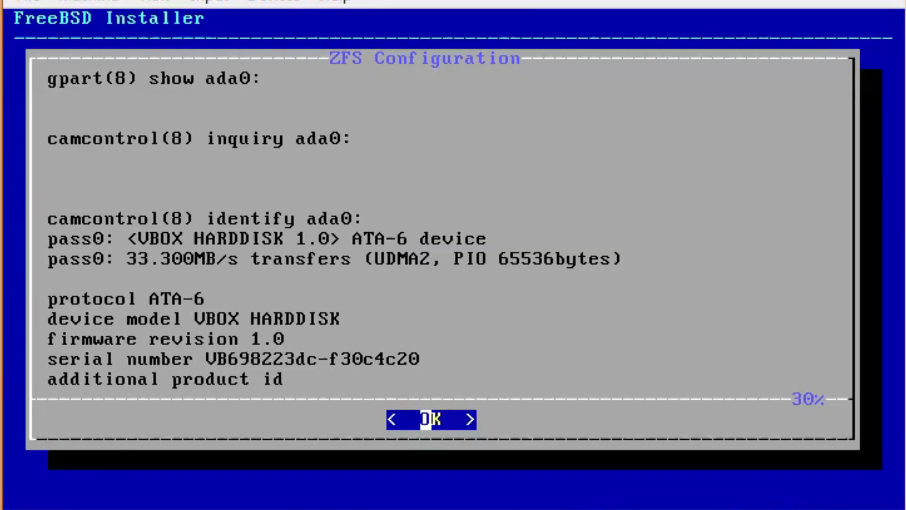
key(Down)
key(Down)
key(Down)
key(Down)
key(Down)
key(Down)
key(Down)
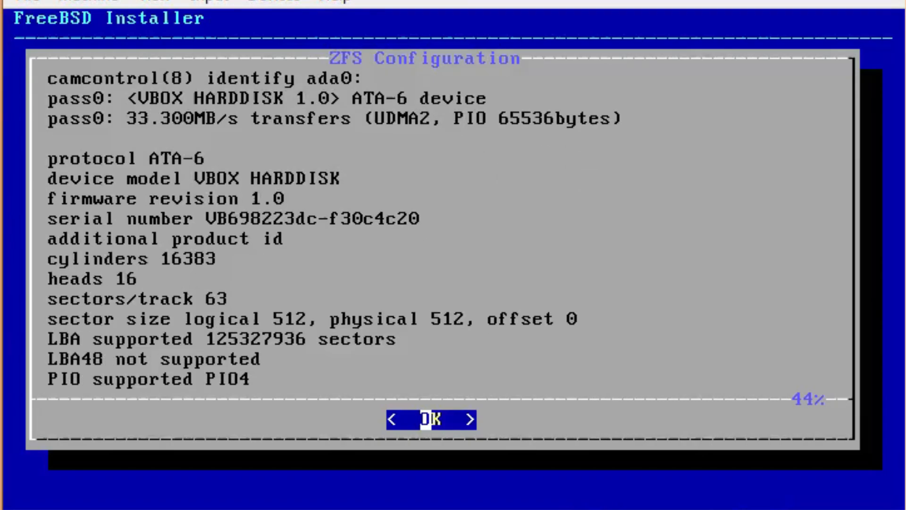
key(Down)
key(Down)
key(Down)
key(Down)
key(Down)
key(Down)
key(Down)
key(Down)
key(Down)
key(Down)
key(Down)
key(Down)
key(Down)
key(Down)
key(Down)
key(Down)
key(Down)
key(Down)
key(Down)
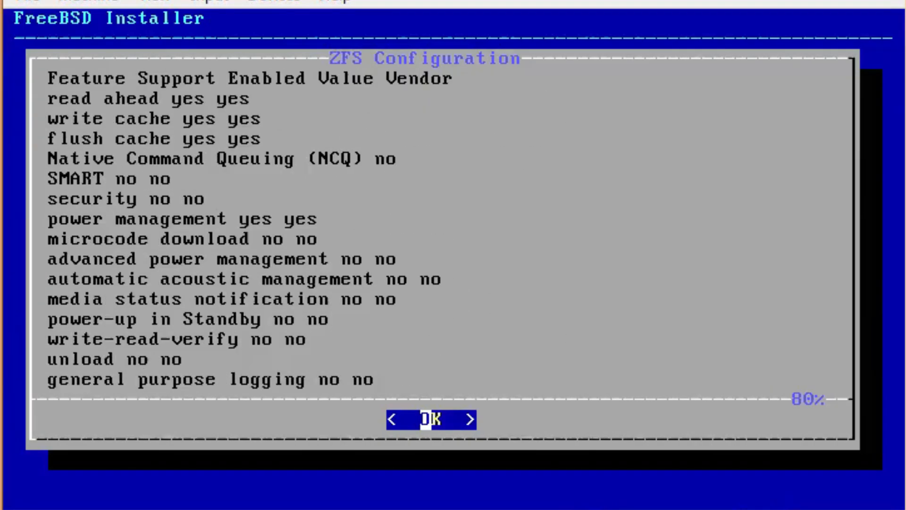
key(Down)
key(Down)
key(Down)
key(Down)
key(Down)
key(Down)
key(Down)
key(Down)
key(Down)
key(Down)
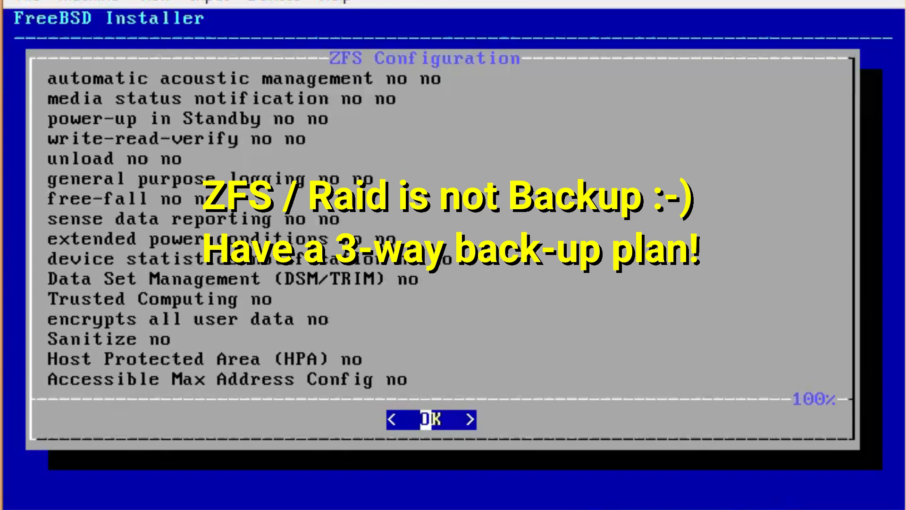
key(Up)
key(Up)
key(Up)
key(Up)
key(Up)
key(Up)
key(Up)
key(Up)
key(Up)
key(Up)
key(Up)
key(Up)
key(Up)
key(Up)
key(Up)
key(Up)
key(Up)
key(Up)
key(Up)
key(Up)
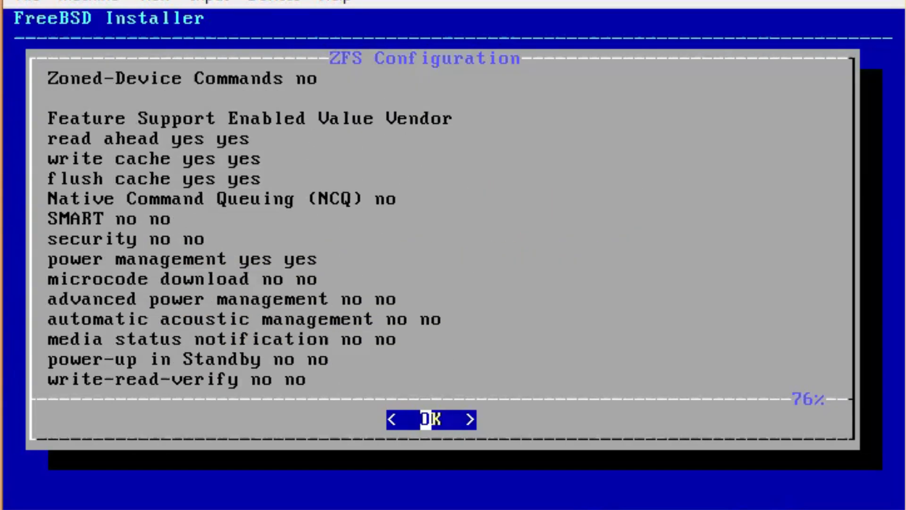
key(Return)
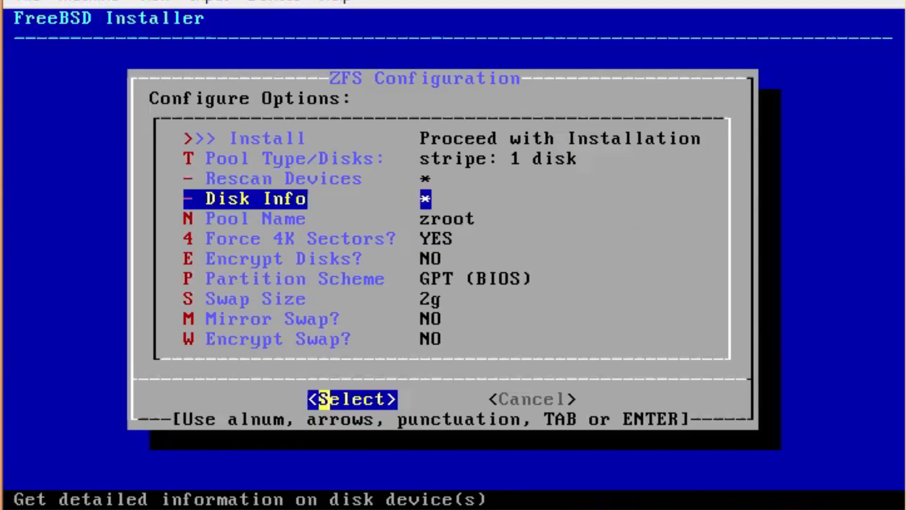
key(Down)
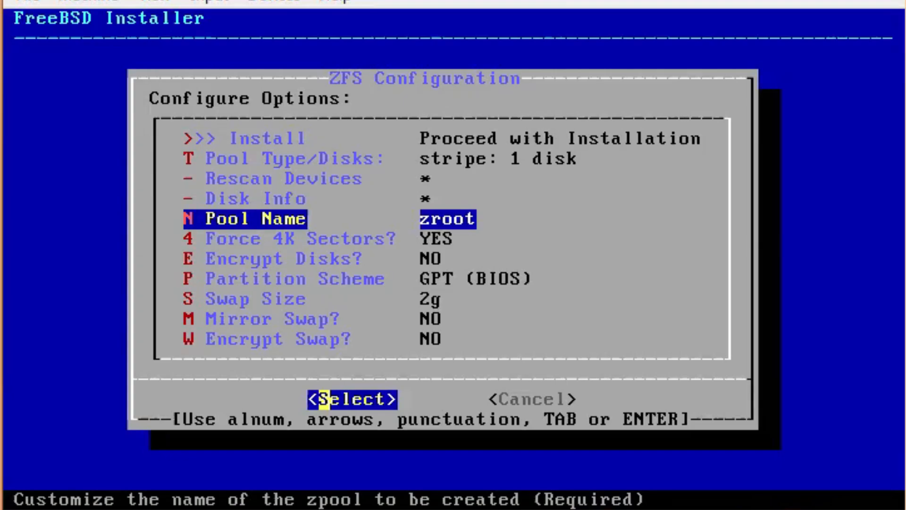
Cycle the ZFS partition scheme through its choices, including GPT (UEFI)
key(Down)
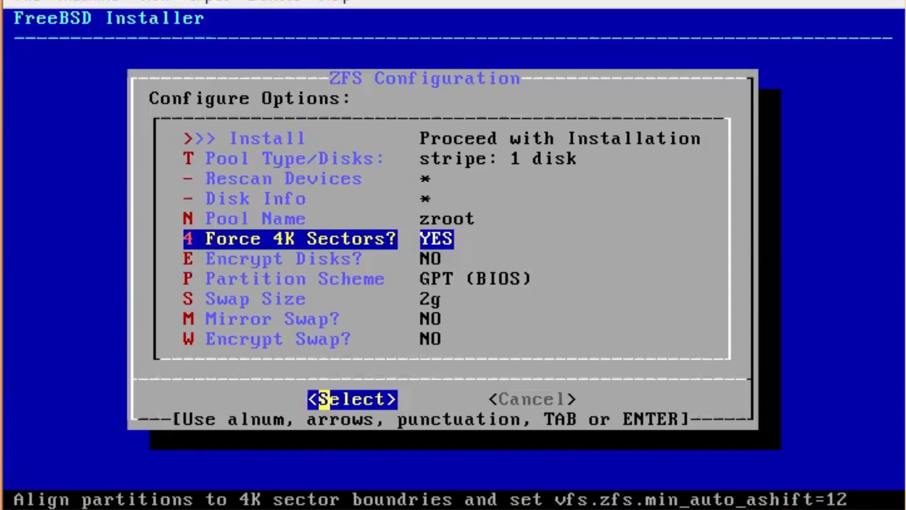
key(Down)
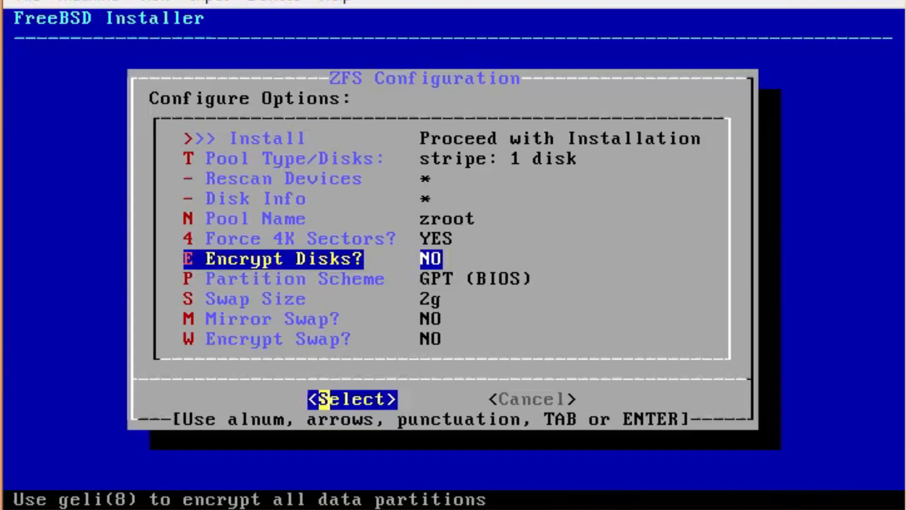
key(Down)
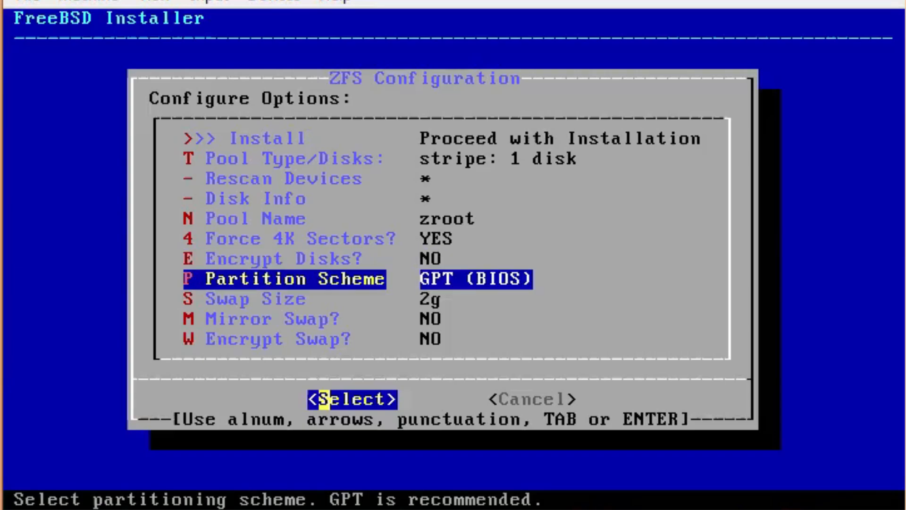
key(Return)
key(Return)
key(Return)
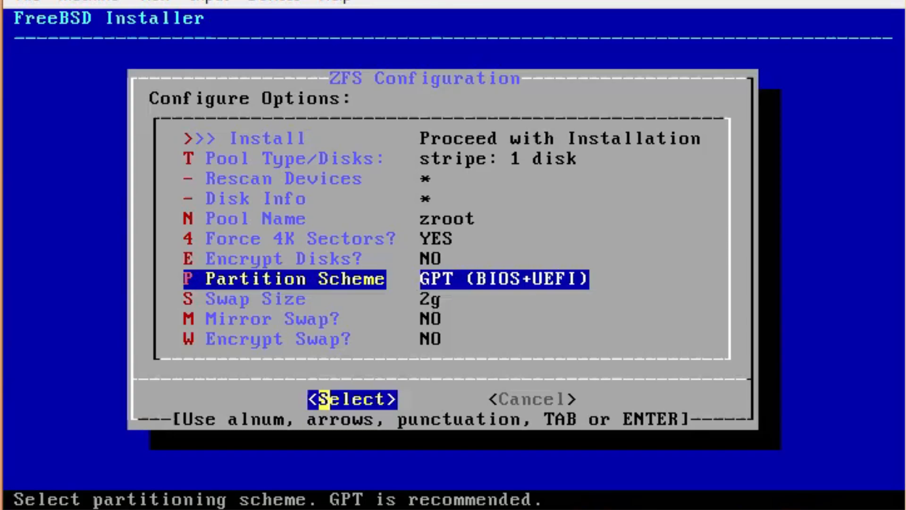
key(Return)
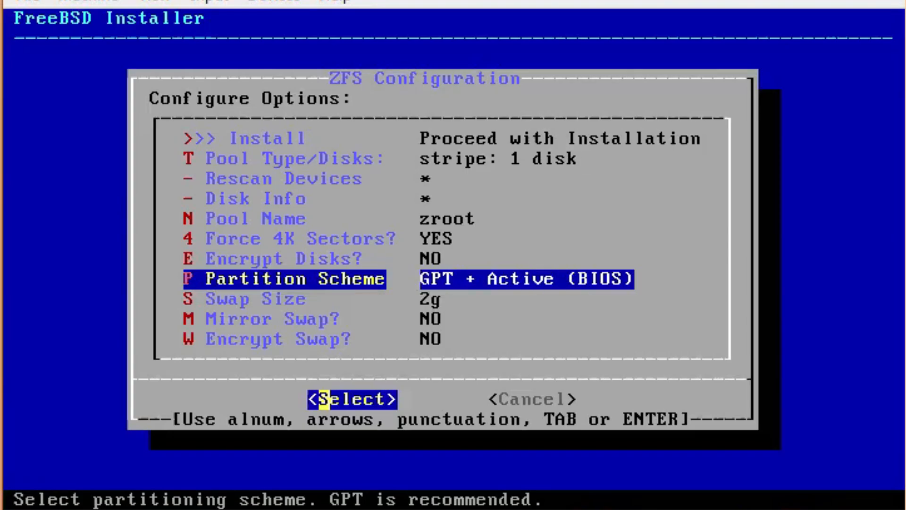
key(Return)
key(Return)
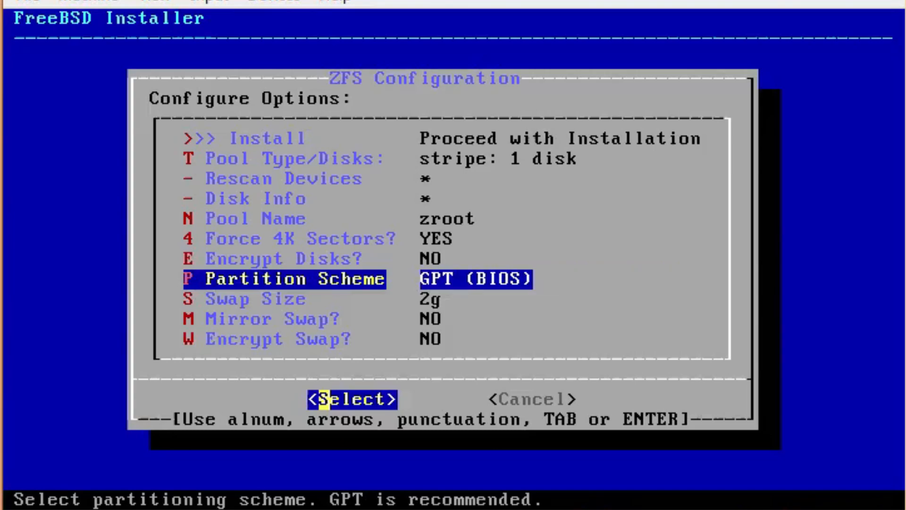
Keep 2g swap, leaving swap mirroring and swap encryption both off
key(Down)
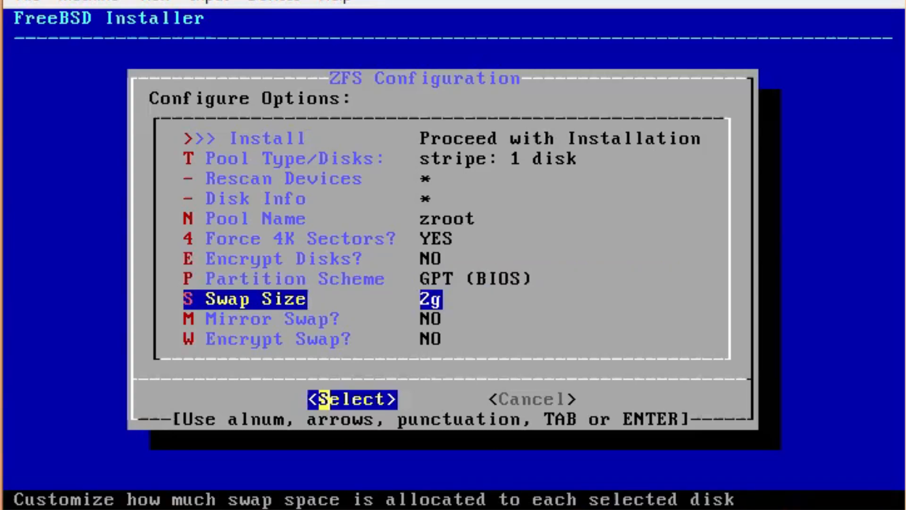
key(Return)
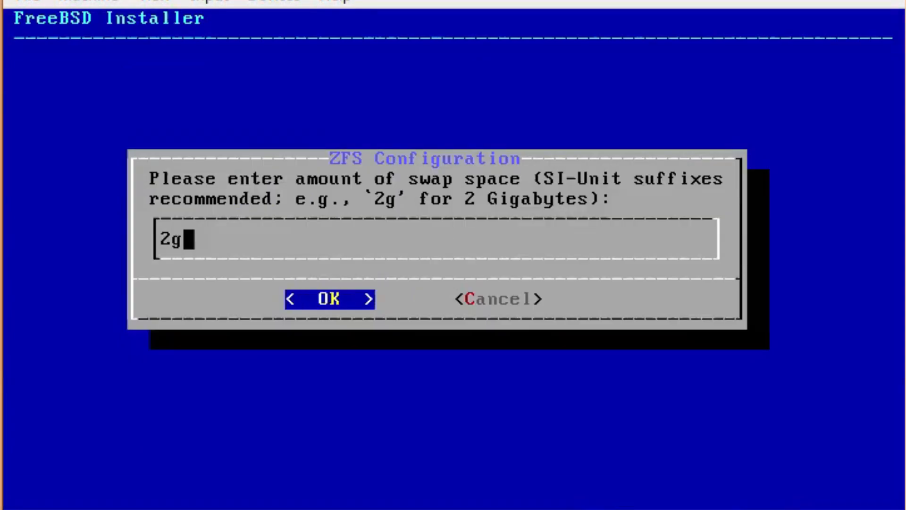
key(Return)
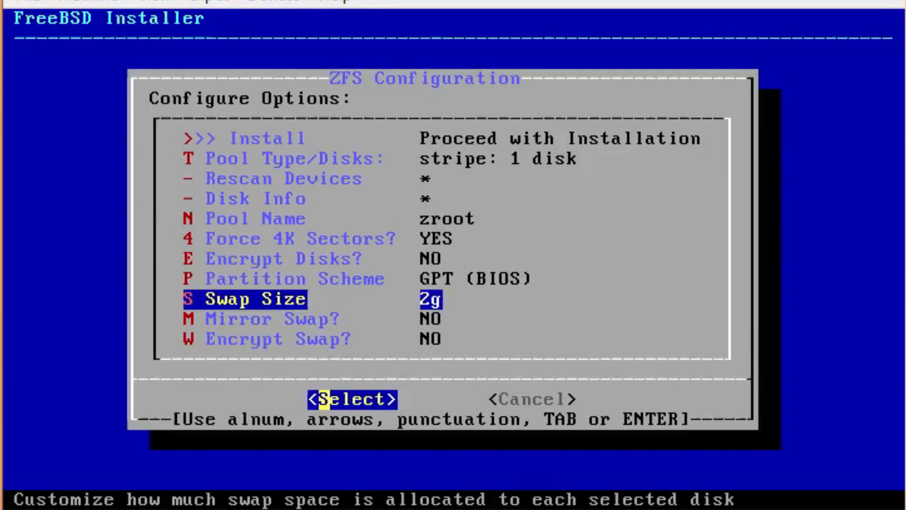
key(Down)
key(Return)
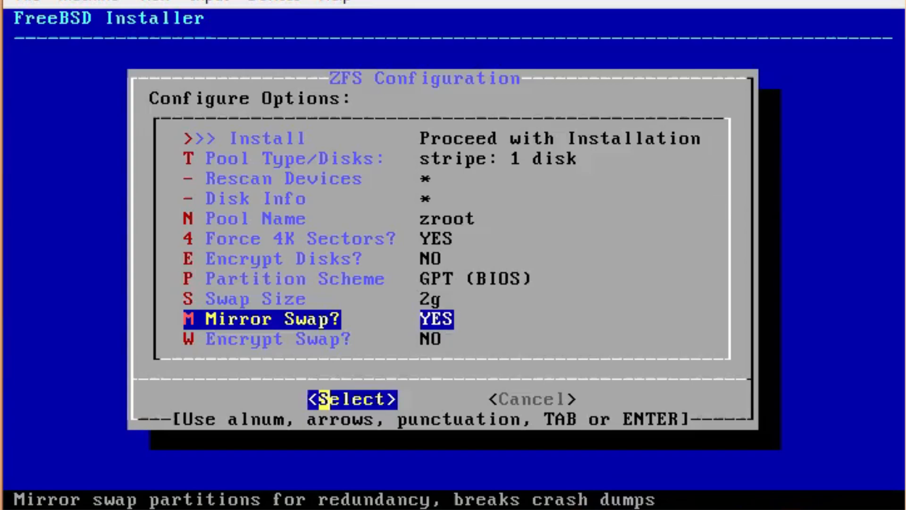
key(Return)
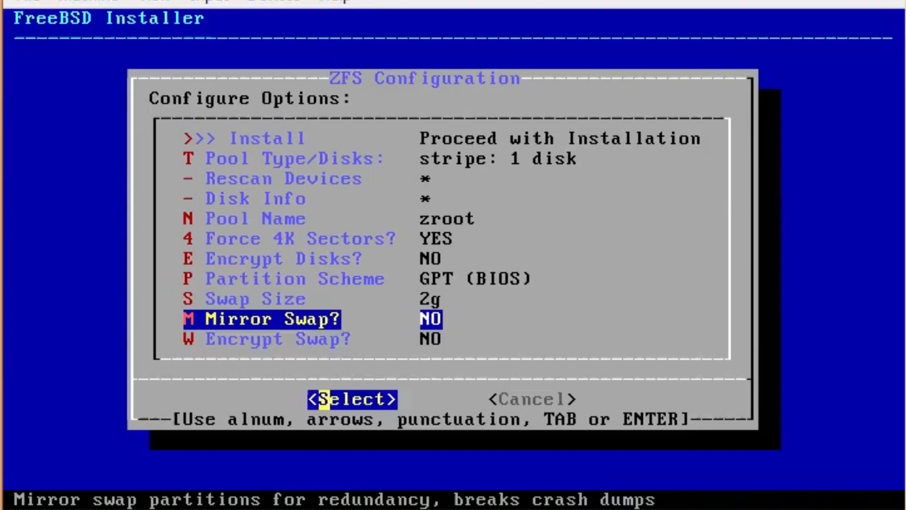
key(Down)
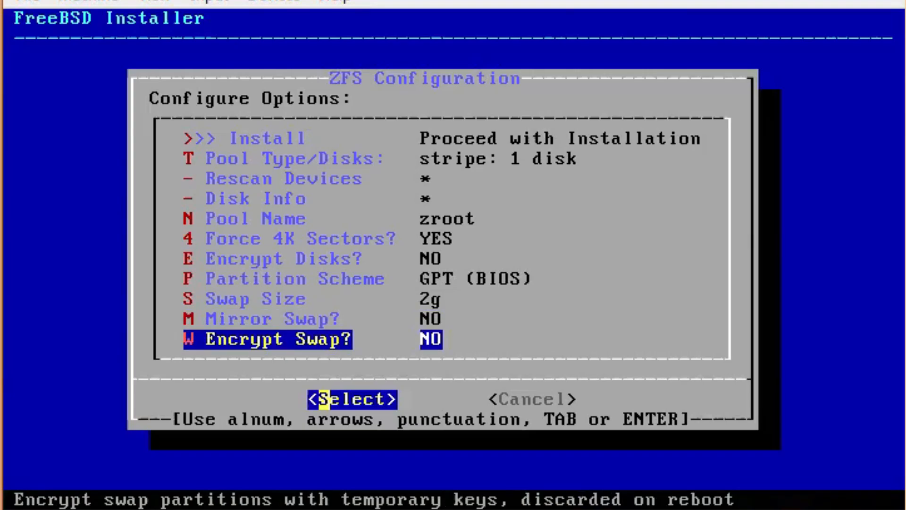
key(Return)
key(Return)
key(Up)
key(Up)
key(Up)
key(Up)
key(Up)
key(Up)
key(Up)
key(Up)
key(Up)
key(Up)
Cancel the ZFS setup and choose guided UFS partitioning instead
key(Tab)
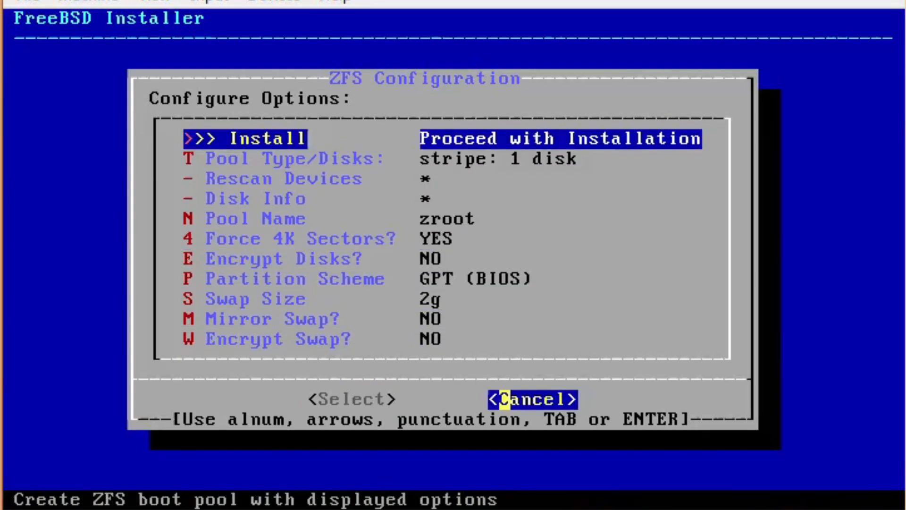
key(Return)
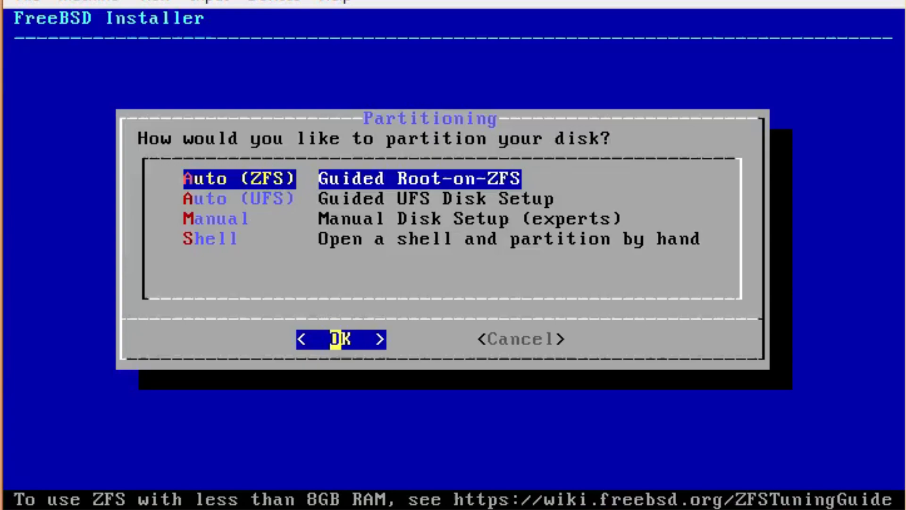
key(Down)
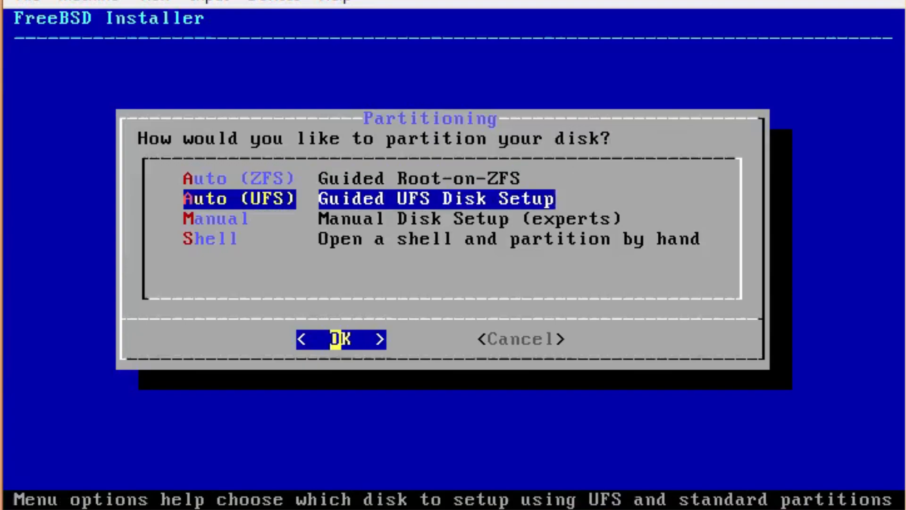
key(Return)
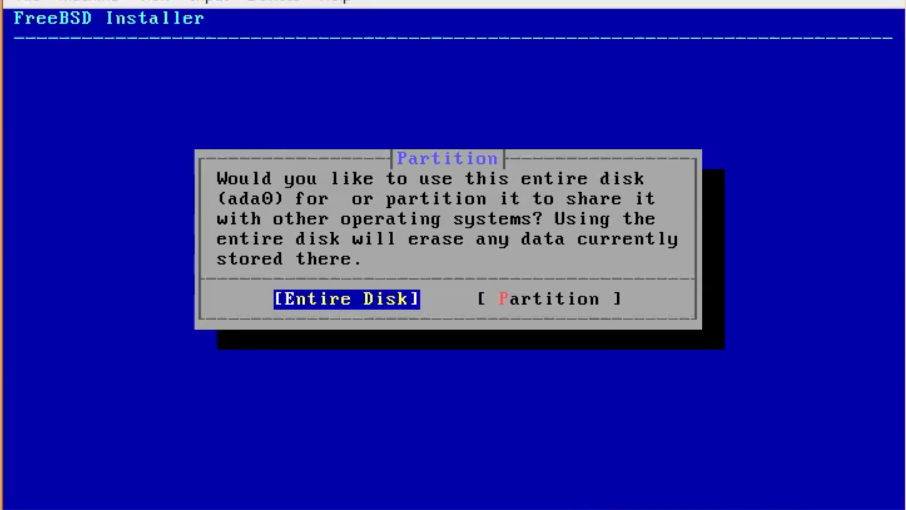
Use the entire ada0 disk, browse the APM, BSD, GPT and MBR schemes, then cancel
key(Return)
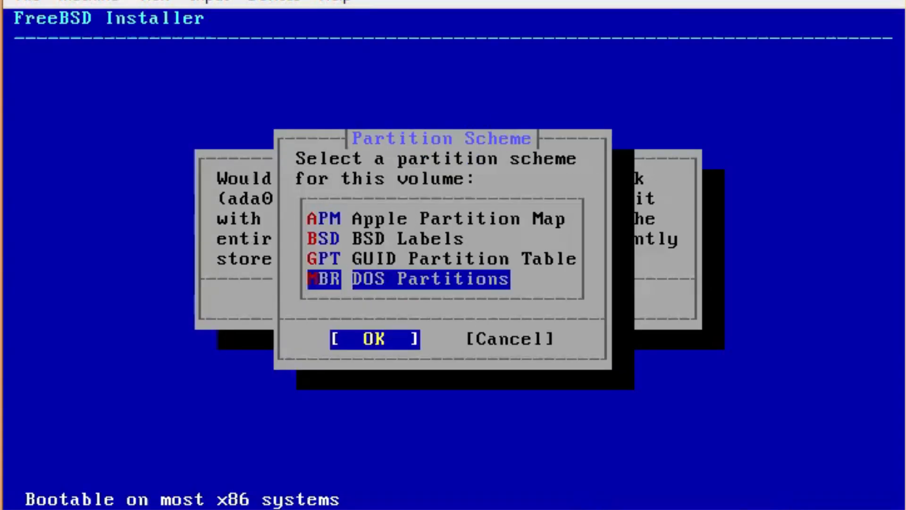
key(Up)
key(Up)
key(Up)
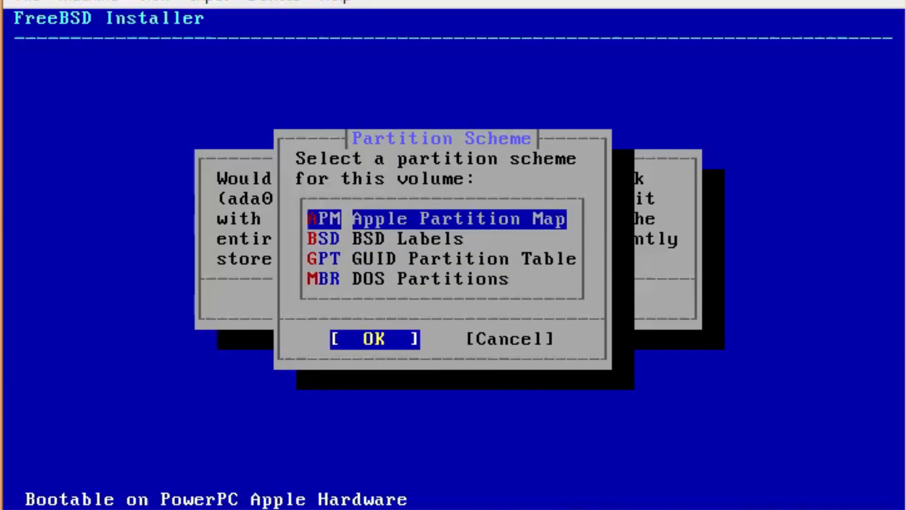
key(Down)
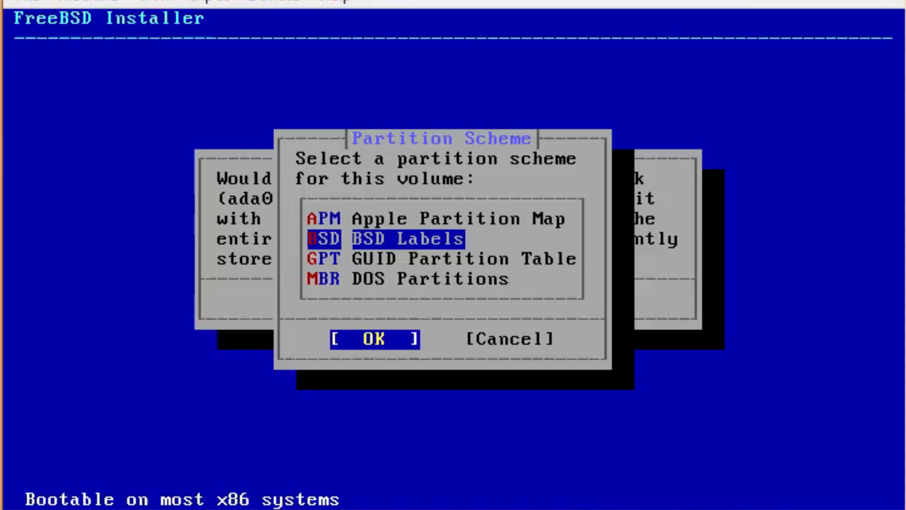
key(Down)
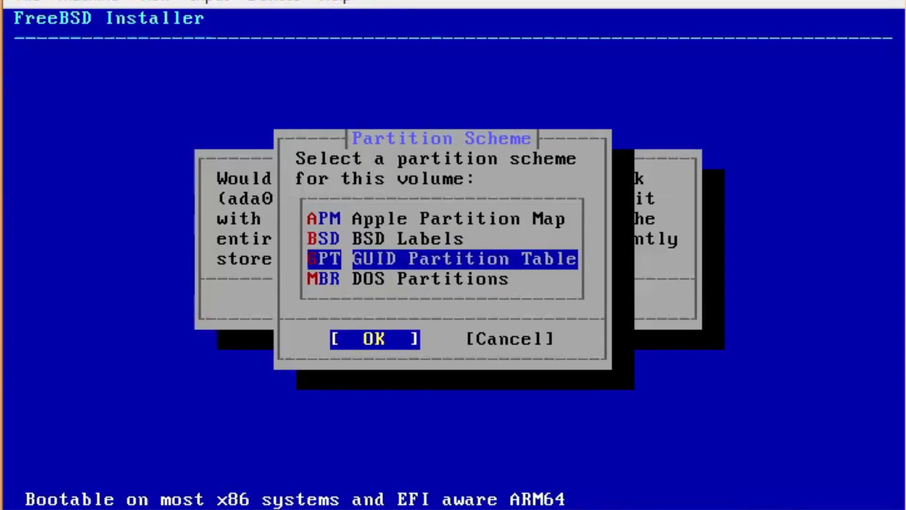
key(Down)
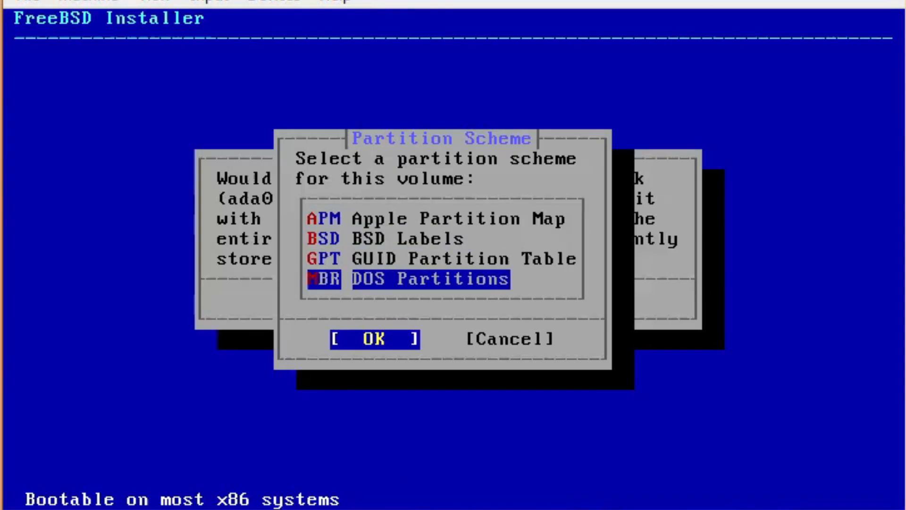
key(Right)
key(Return)
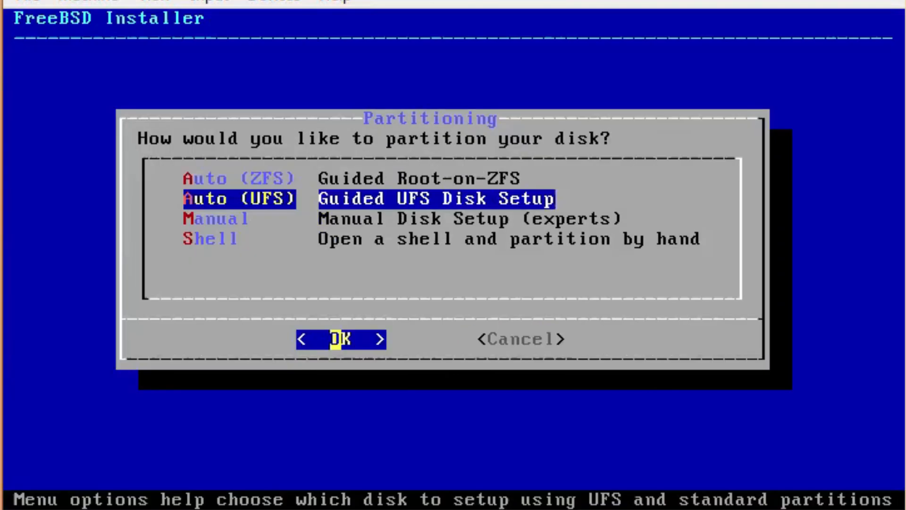
Retry guided UFS with Partition instead, then cancel the scheme choice
key(Return)
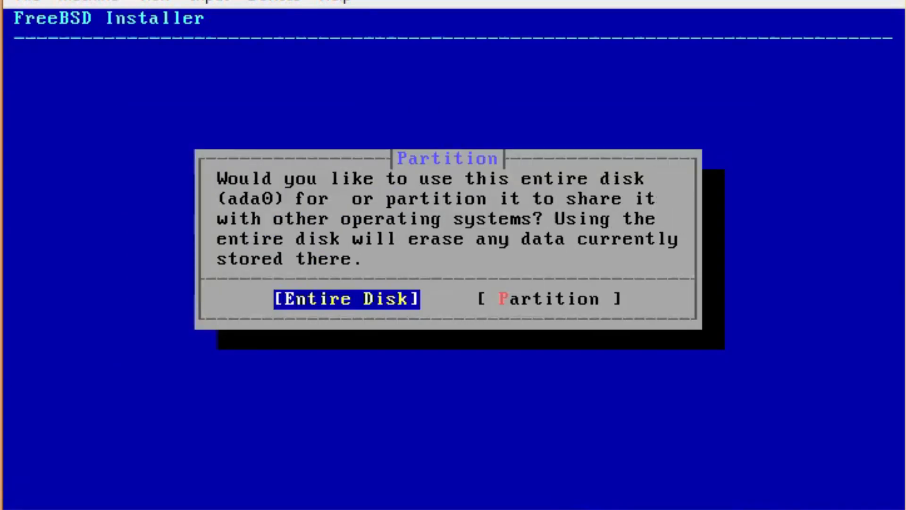
key(Right)
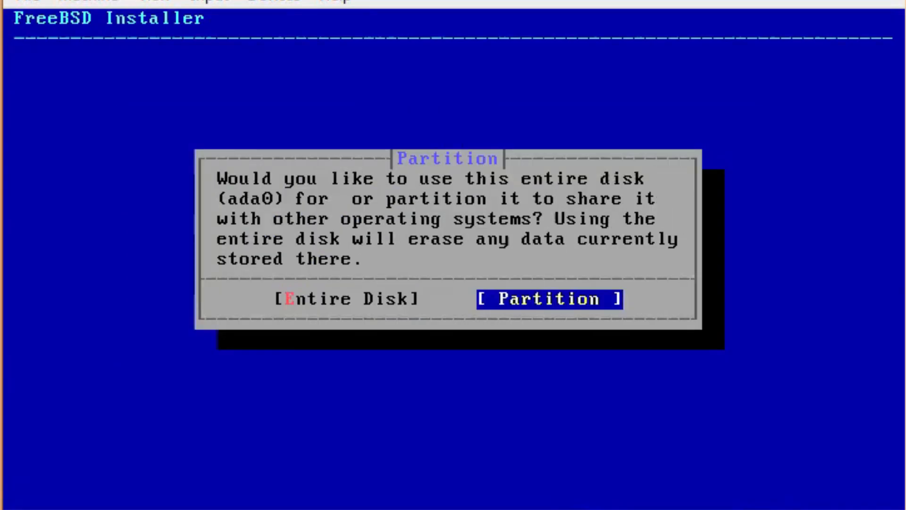
key(Return)
key(Right)
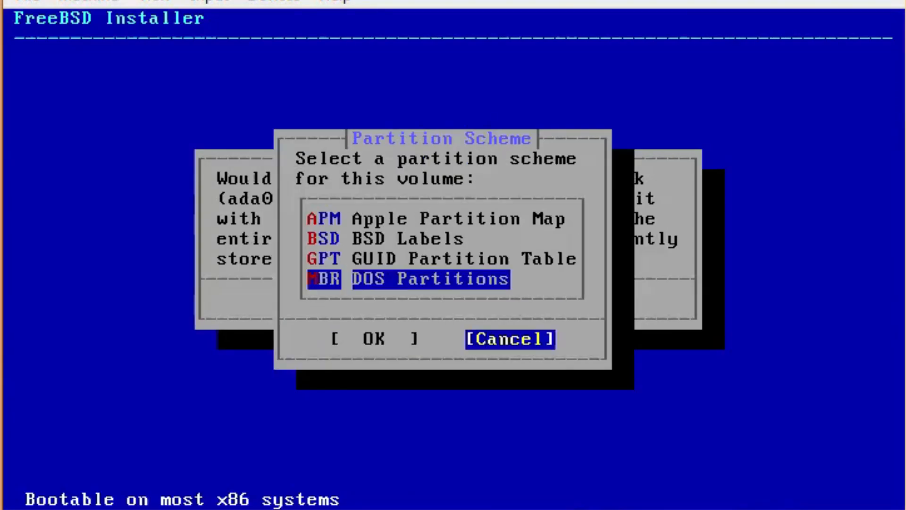
key(Return)
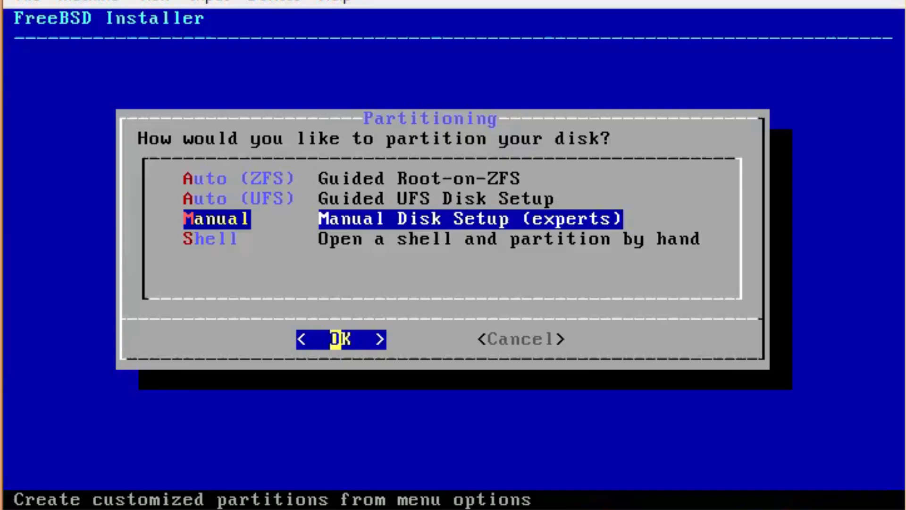
key(Return)
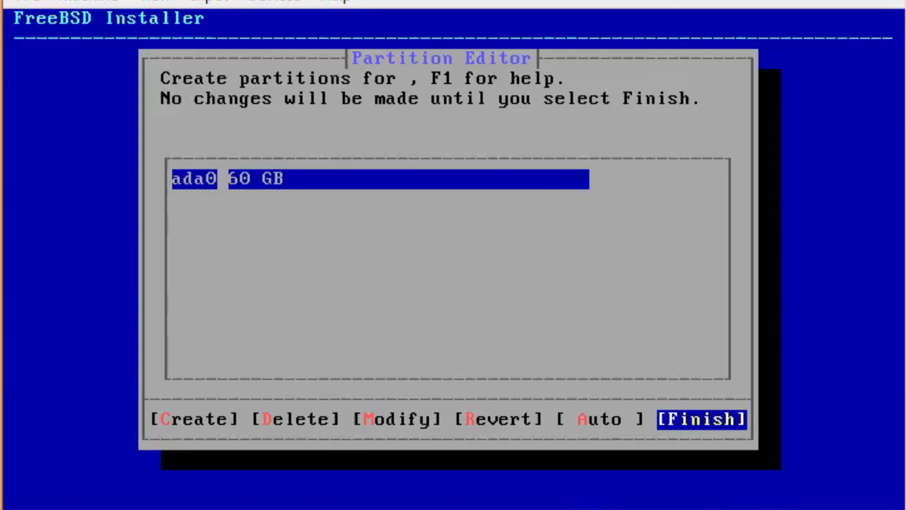
key(c)
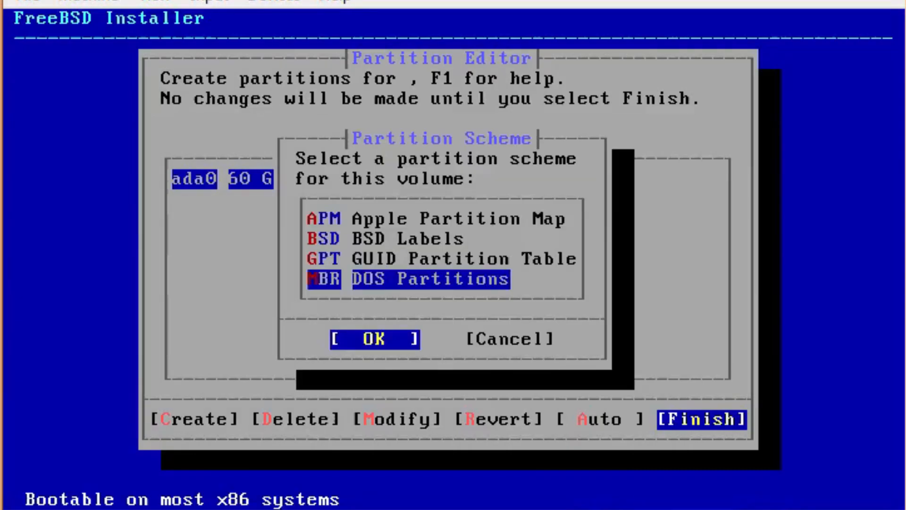
key(Tab)
key(Return)
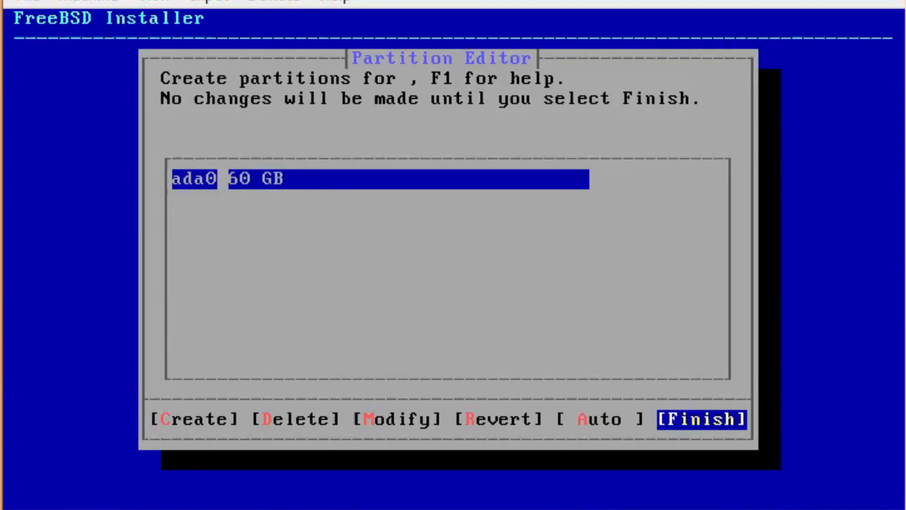
key(Left)
key(Left)
key(Left)
key(Left)
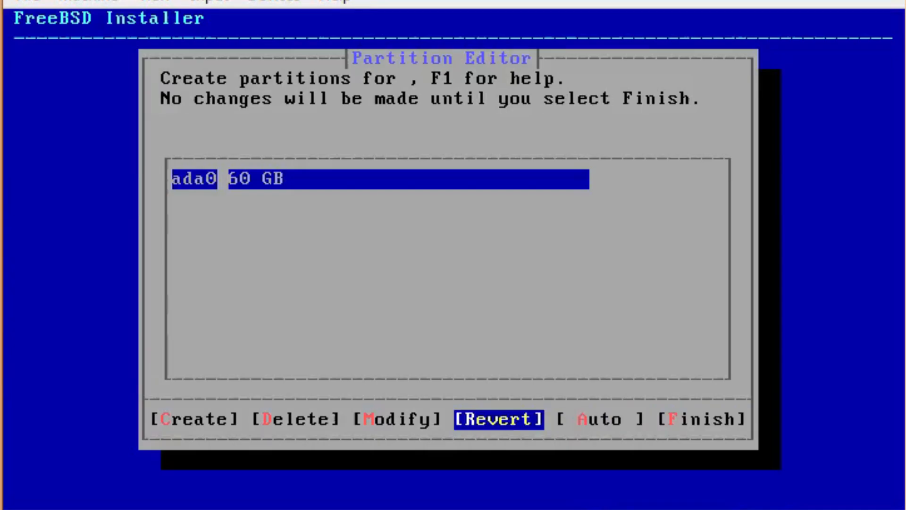
key(Right)
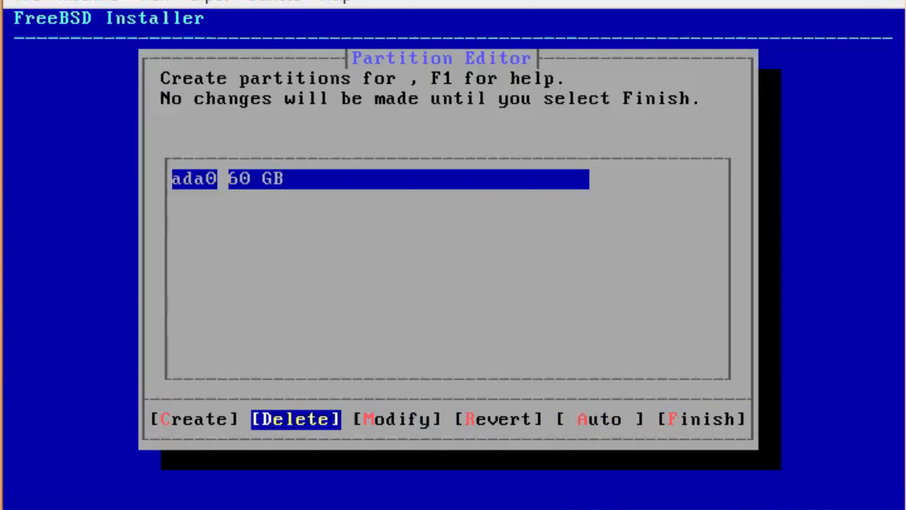
key(Right)
key(Right)
key(Right)
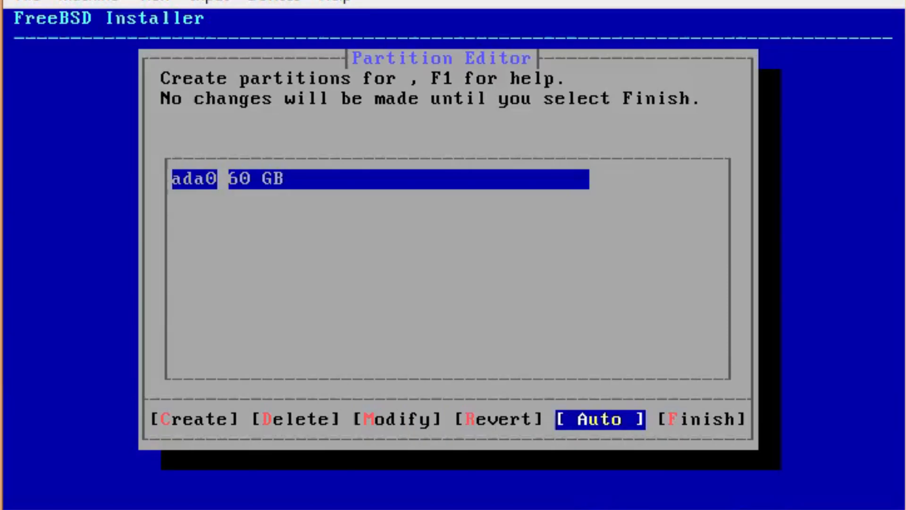
key(Return)
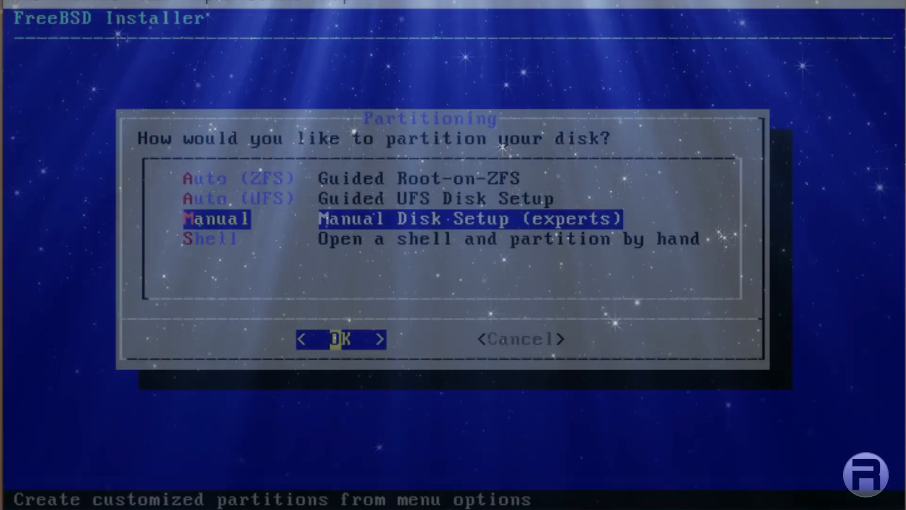
key(Down)
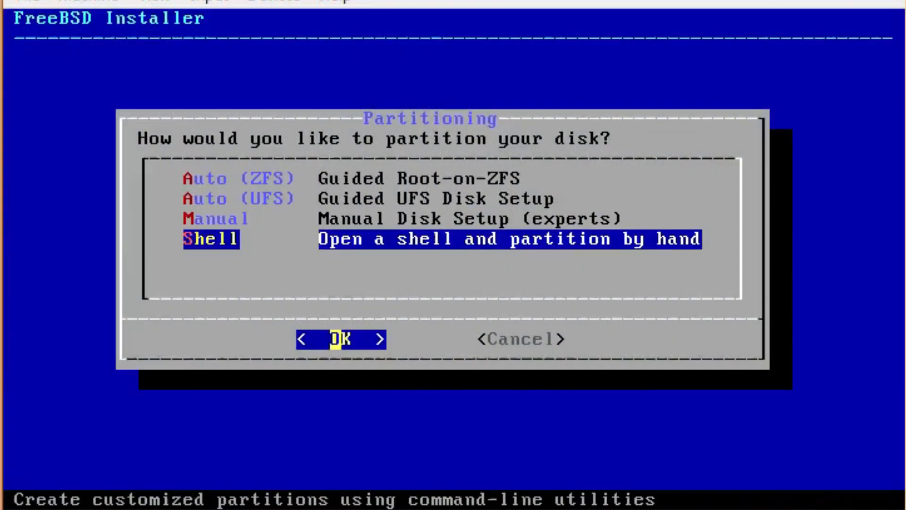
key(Return)
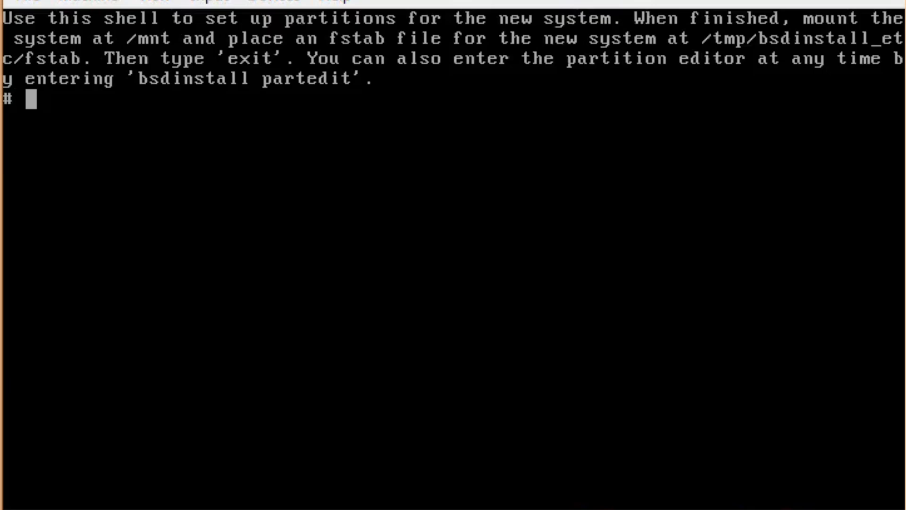
text(e)
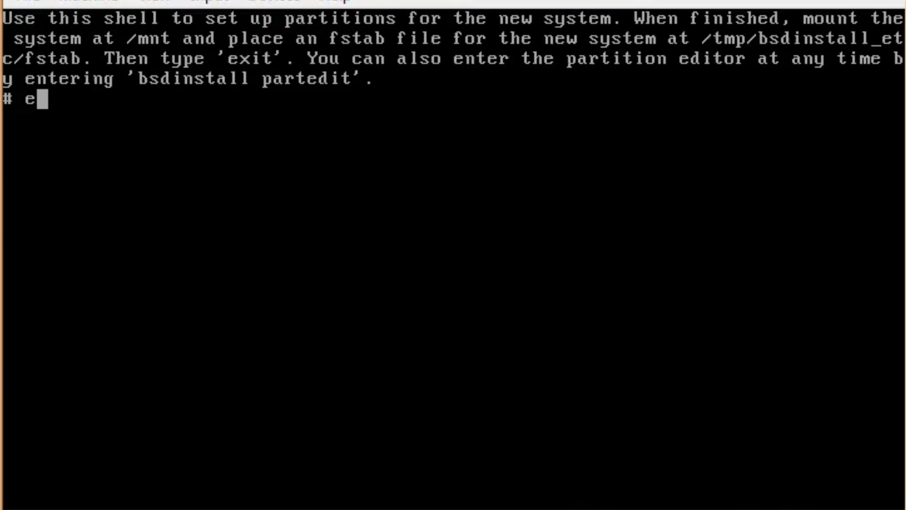
text(xi)
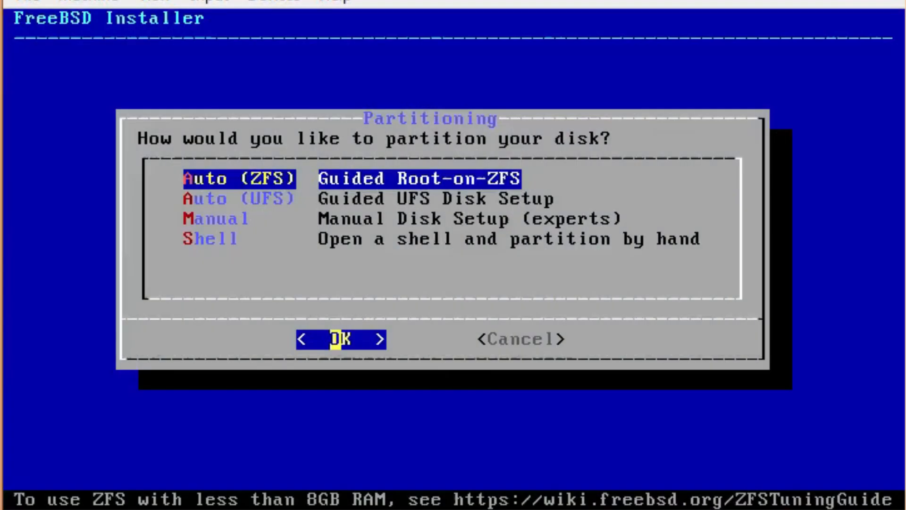
Redo guided ZFS with a stripe pool on ada0 and start the install
key(Return)
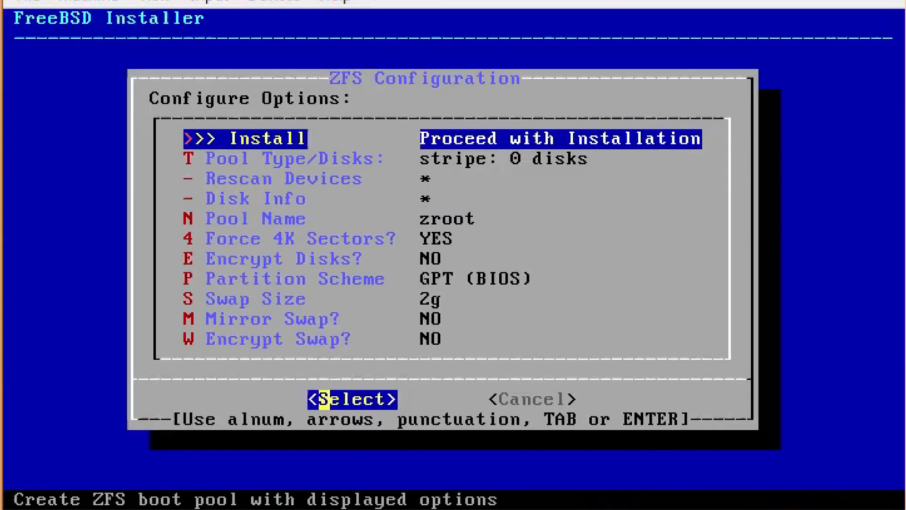
key(Down)
key(Return)
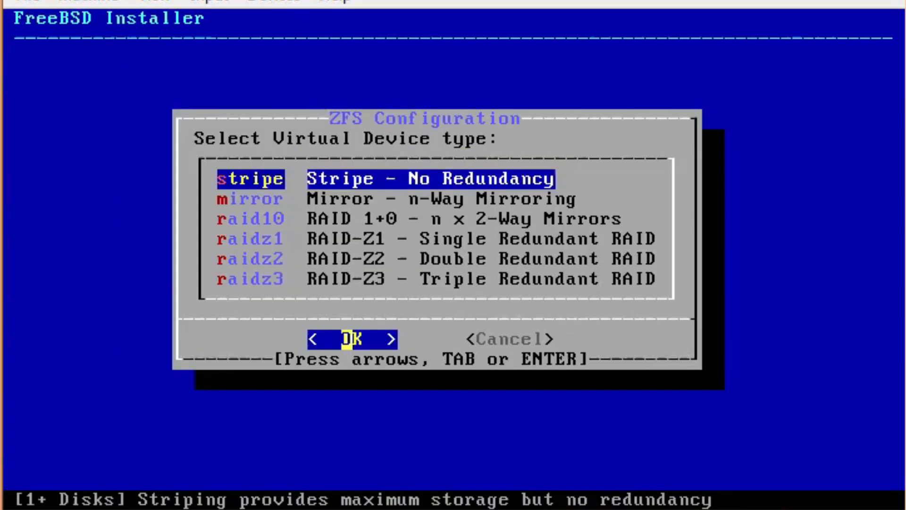
key(Return)
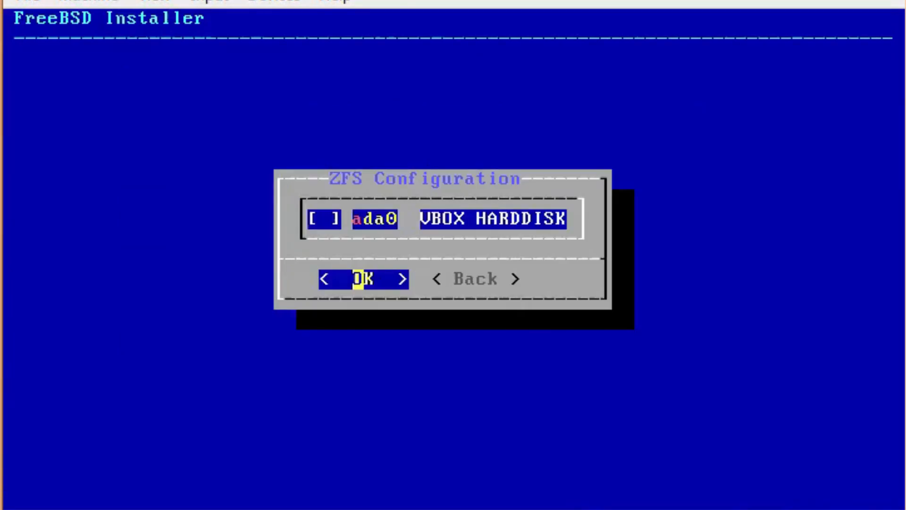
key(space)
key(Return)
key(Up)
key(Return)
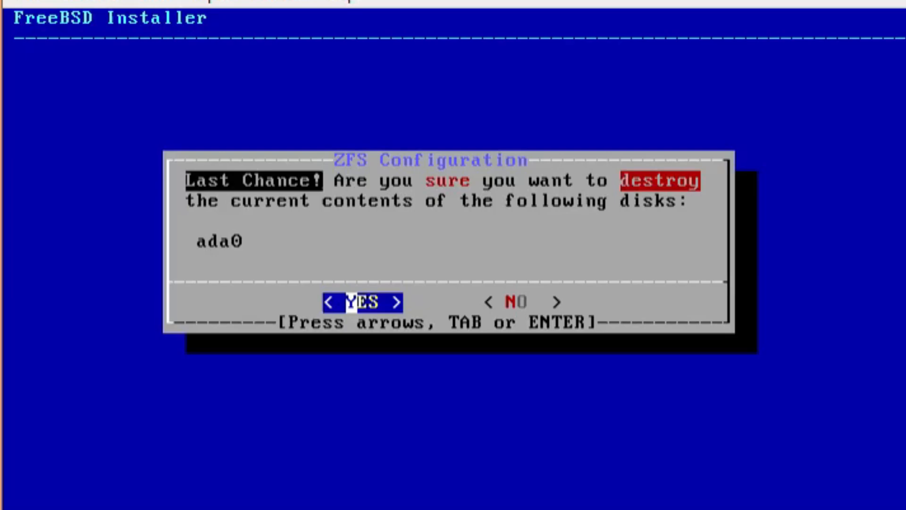
Confirm wiping disk ada0 and let the installation run to the root password prompt
key(Return)
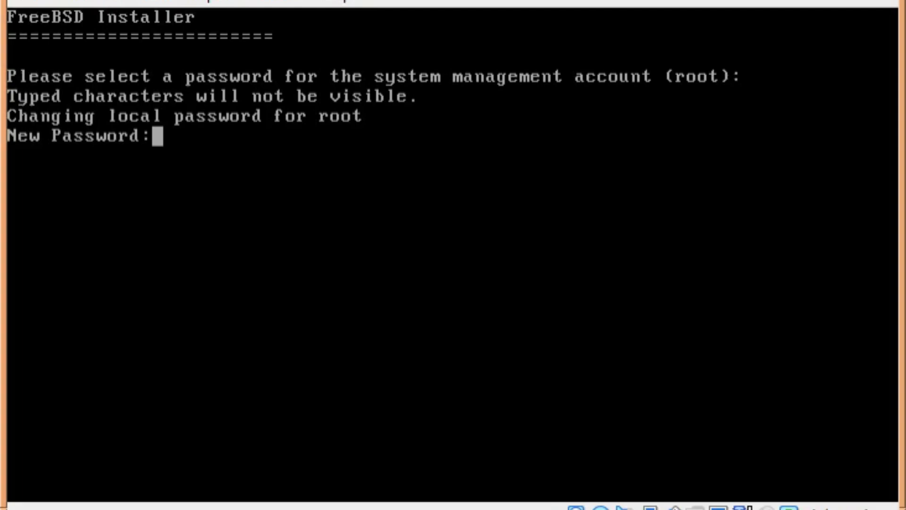
Enter and confirm the root password again after the first pair did not match
key(Return)
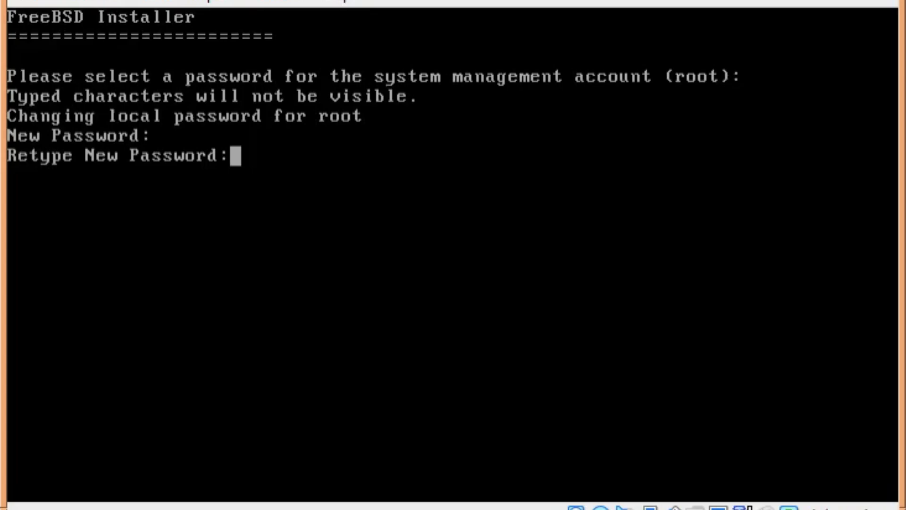
key(Return)
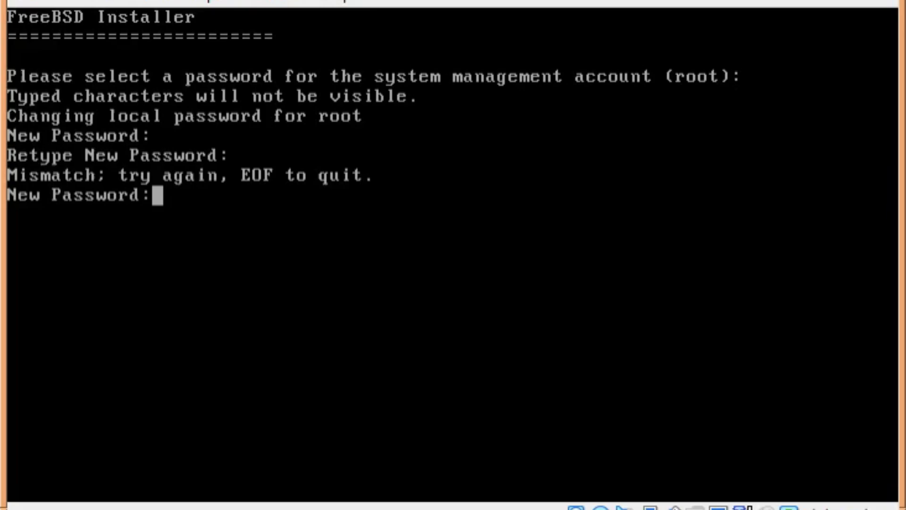
key(Return)
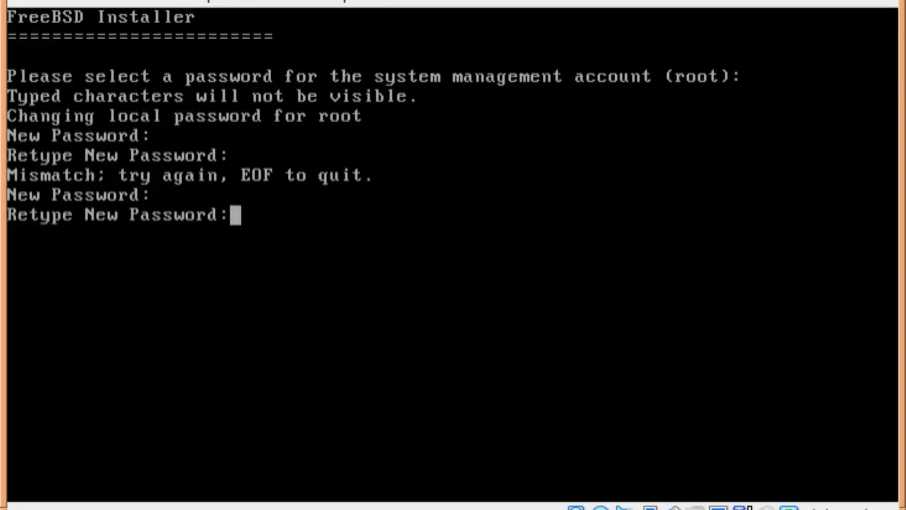
key(Return)
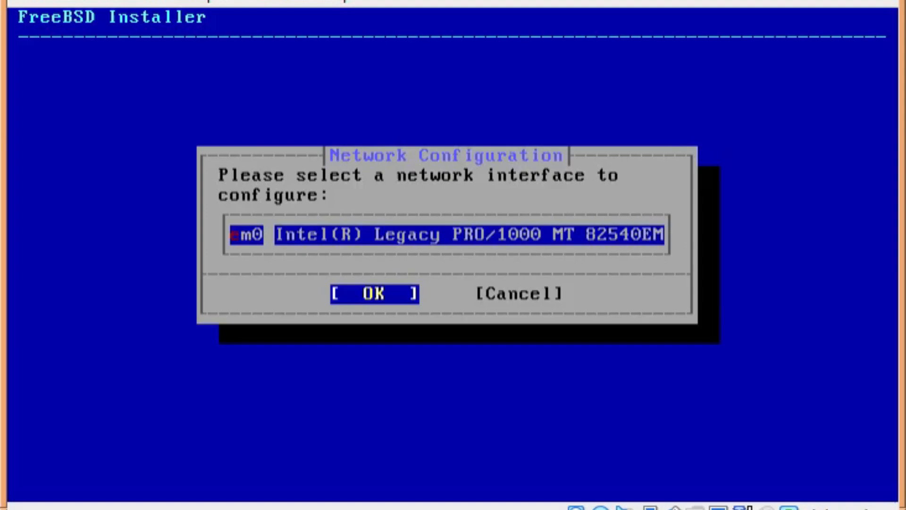
Choose the em0 interface and enable IPv4 on it
key(Right)
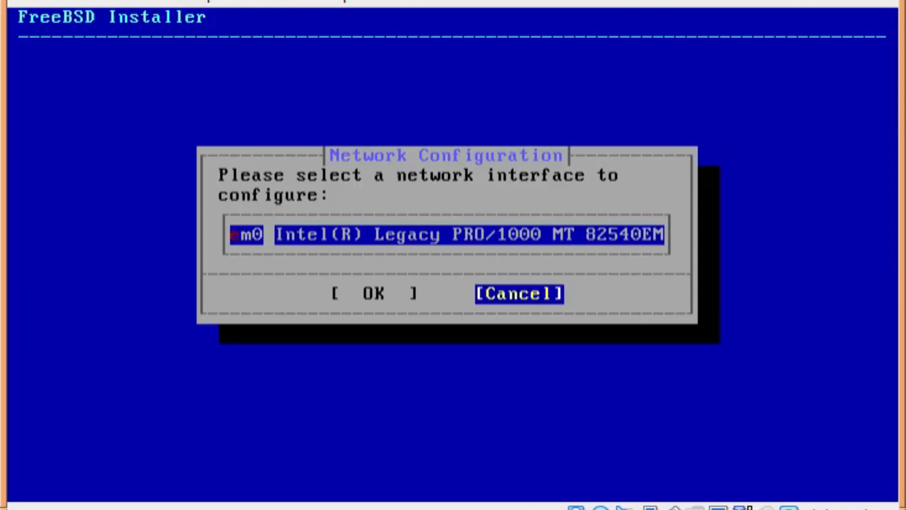
key(Left)
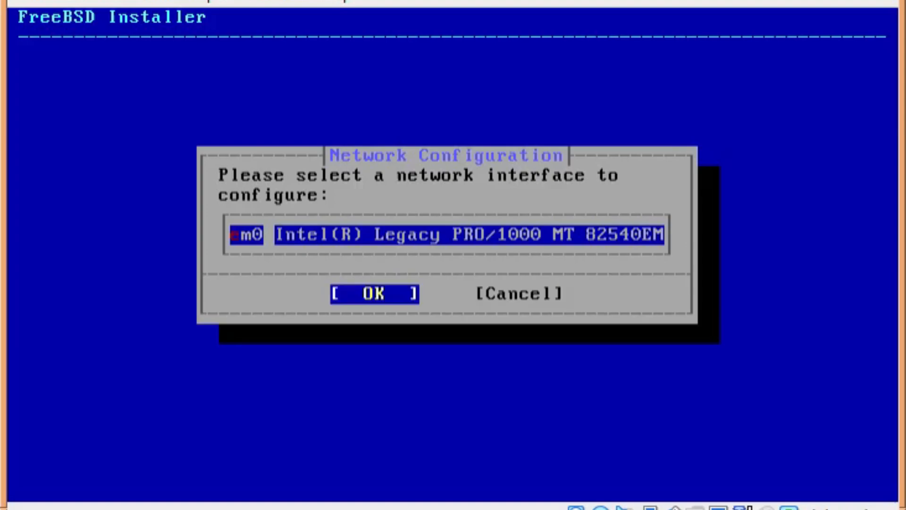
key(Return)
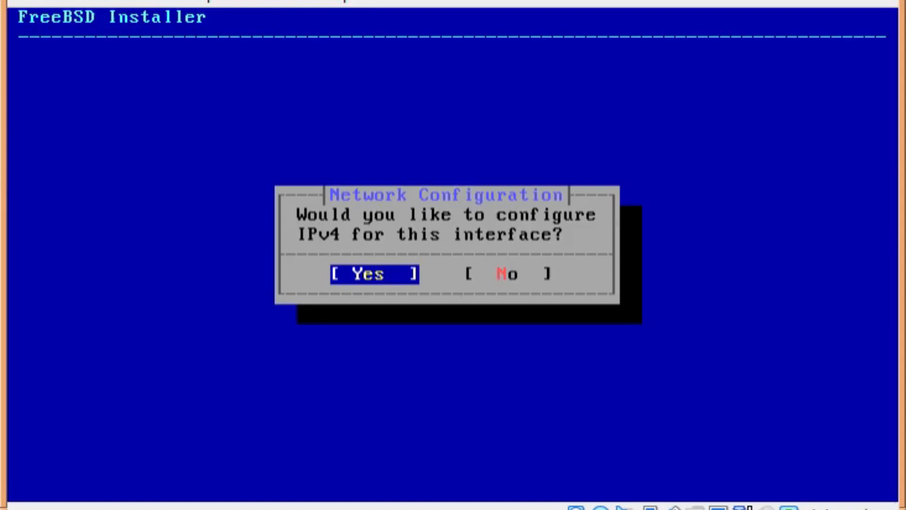
key(Right)
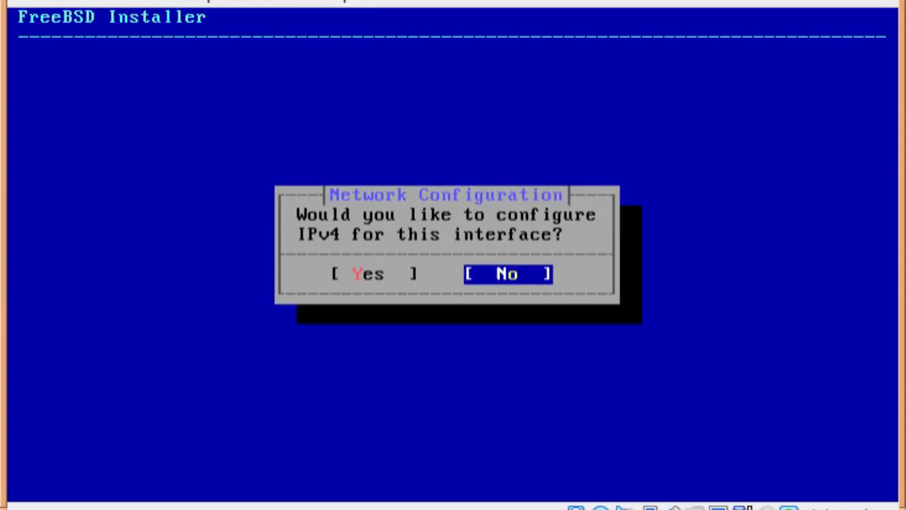
key(Return)
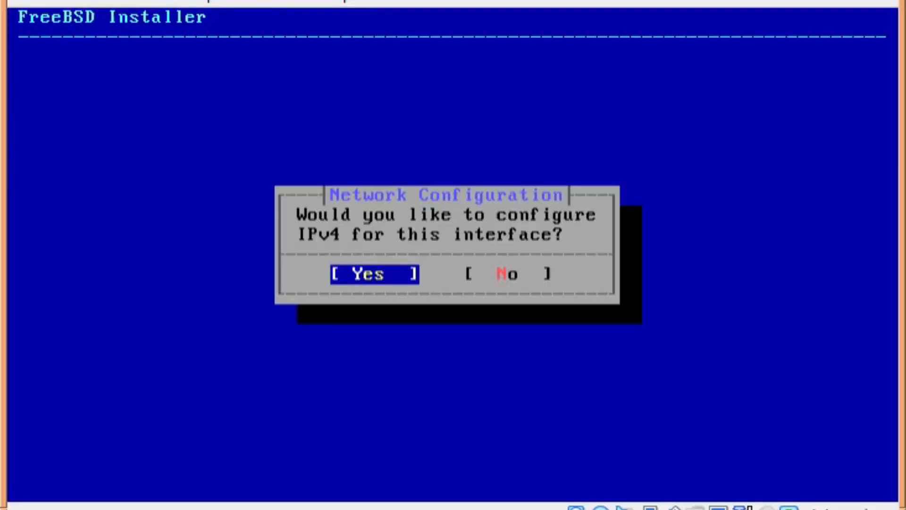
key(Return)
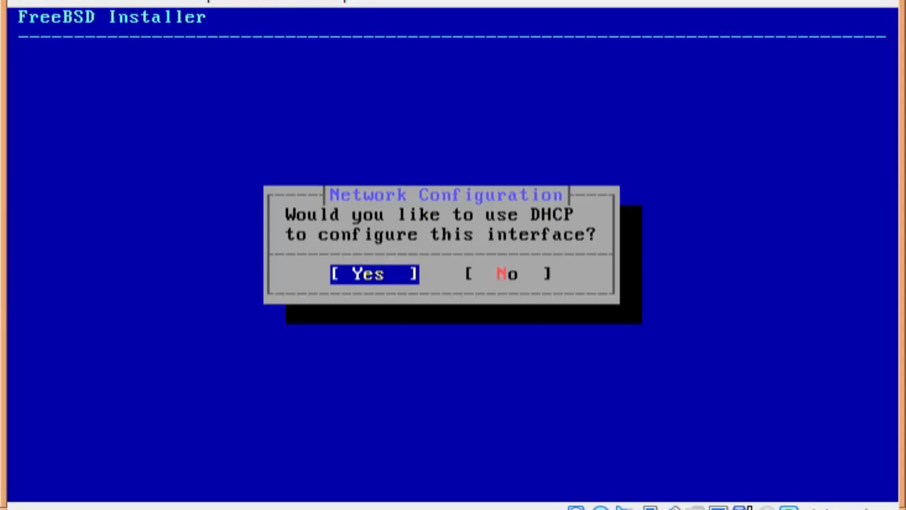
View the static IPv4 address fields, then configure em0 with DHCP instead
key(Right)
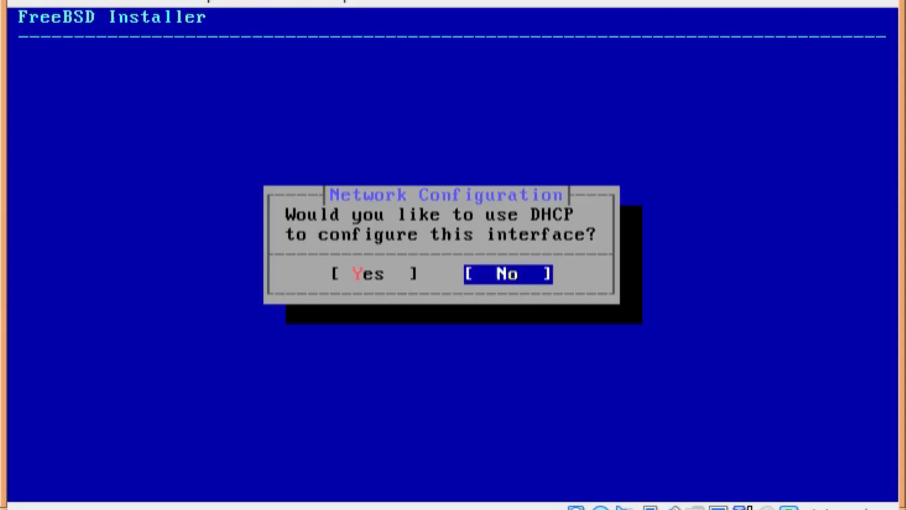
key(Return)
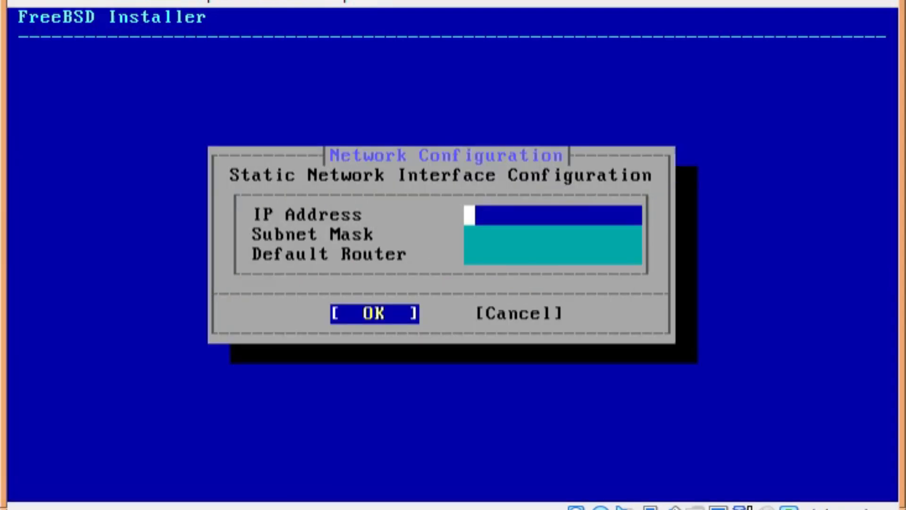
key(Down)
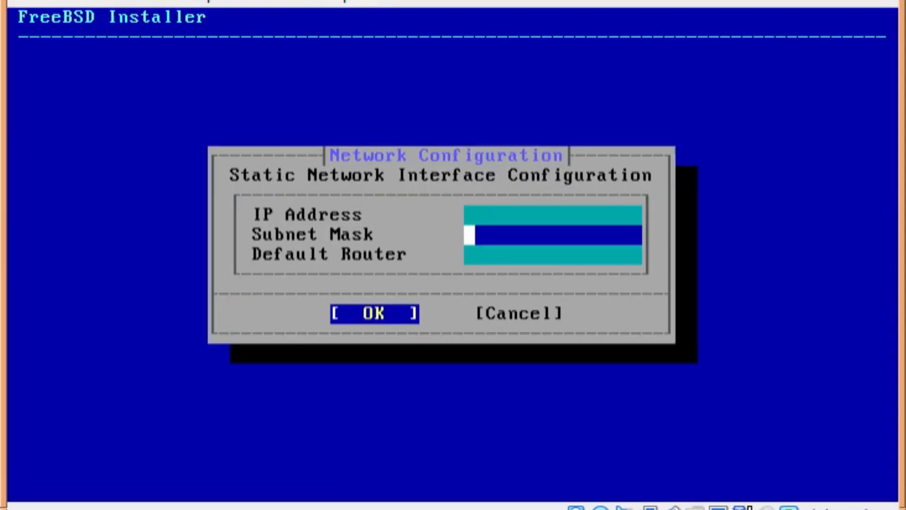
key(Down)
key(Up)
key(Up)
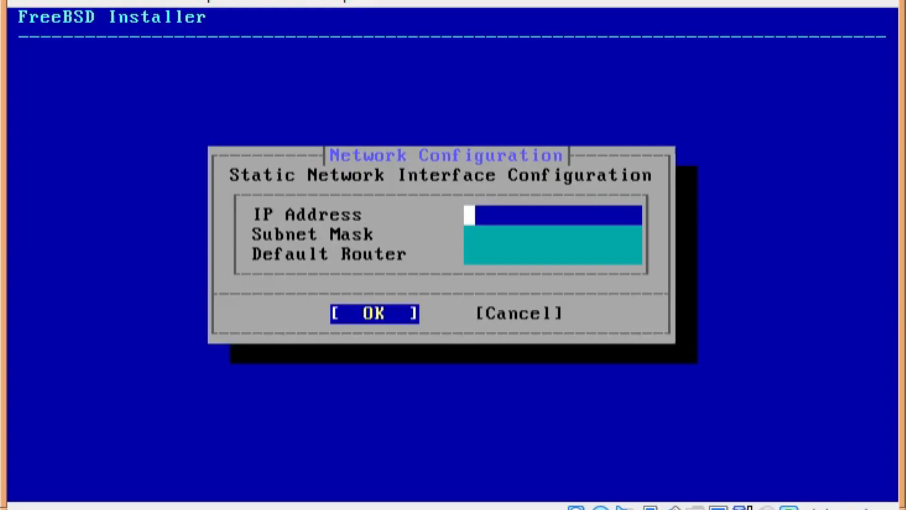
key(Down)
key(Up)
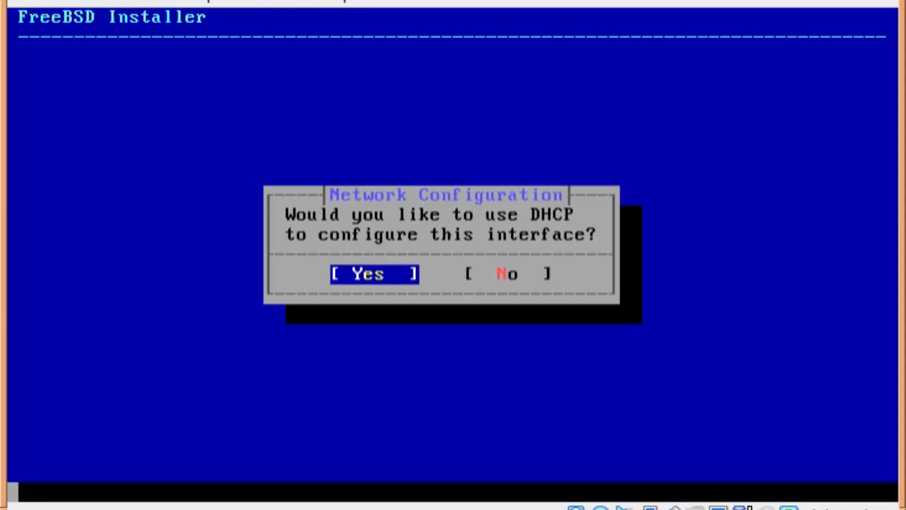
key(Return)
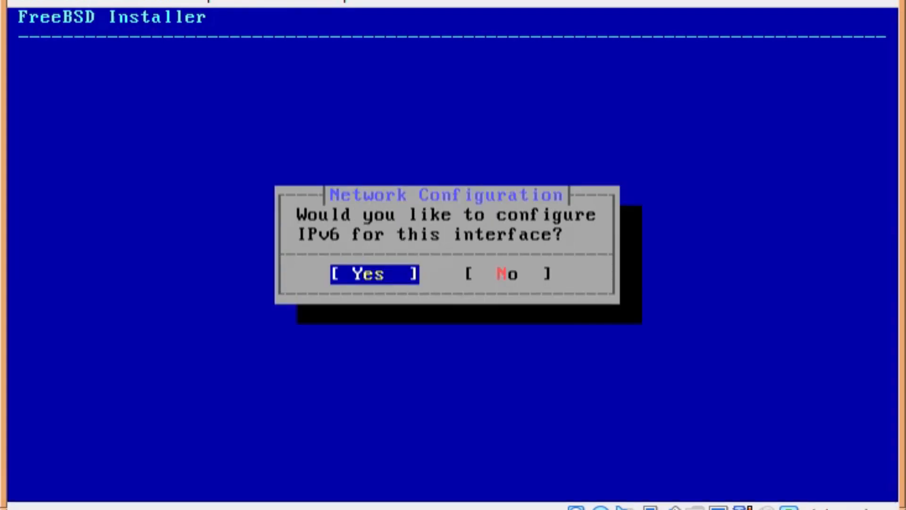
Highlight No on the IPv6 configuration prompt
key(Right)
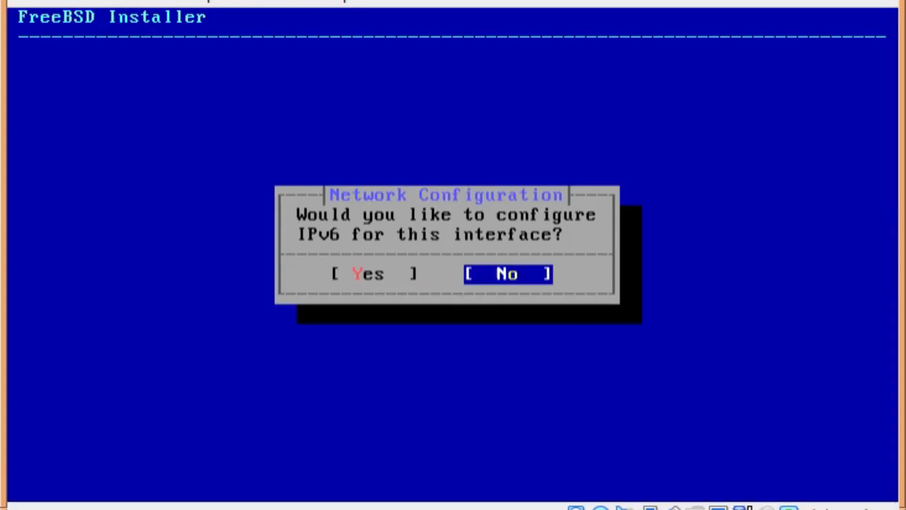
key(Left)
key(Right)
Skip IPv6 and keep search lan with DNS 192.168.1.2, leaving the second DNS empty
key(Return)
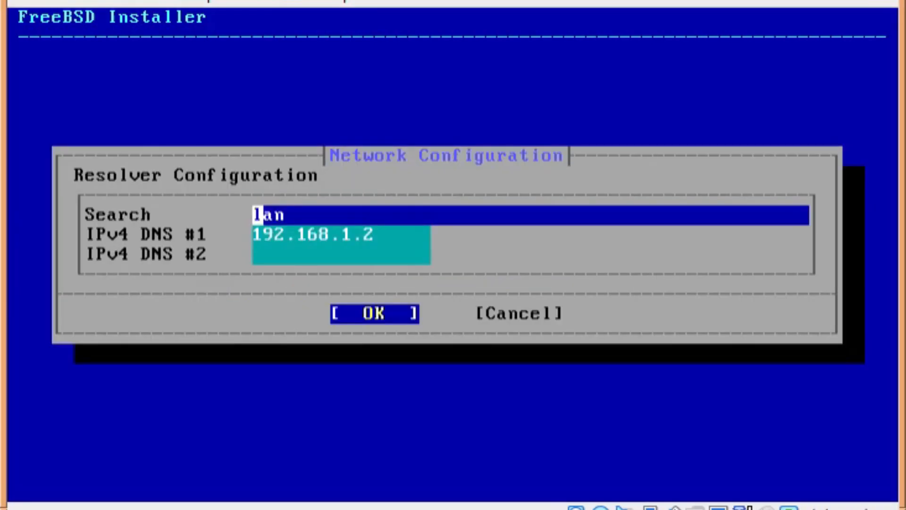
key(Down)
key(Down)
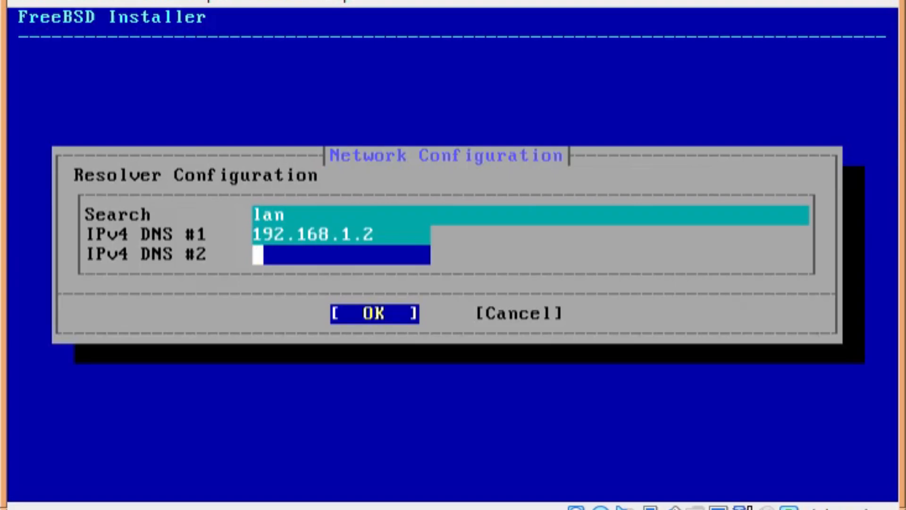
text(8.8.8.8)
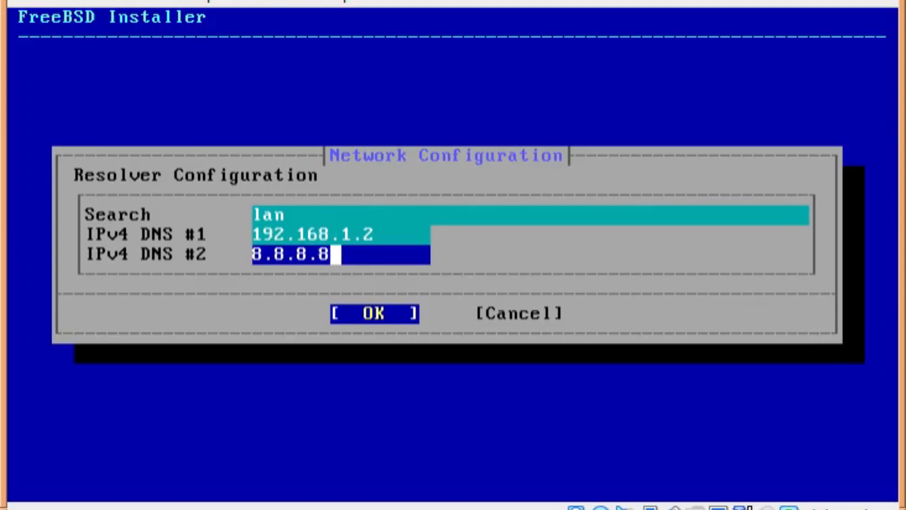
key(BackSpace)
key(BackSpace)
key(BackSpace)
key(BackSpace)
key(BackSpace)
key(BackSpace)
key(BackSpace)
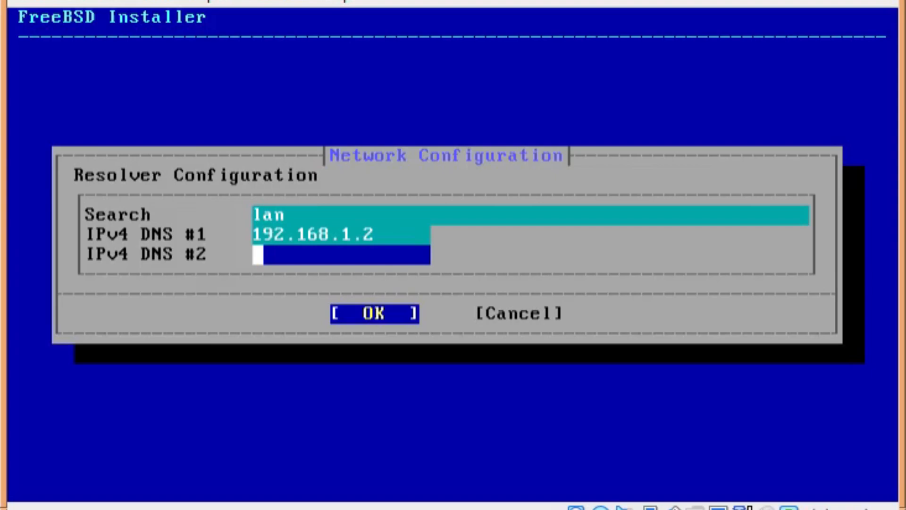
key(Up)
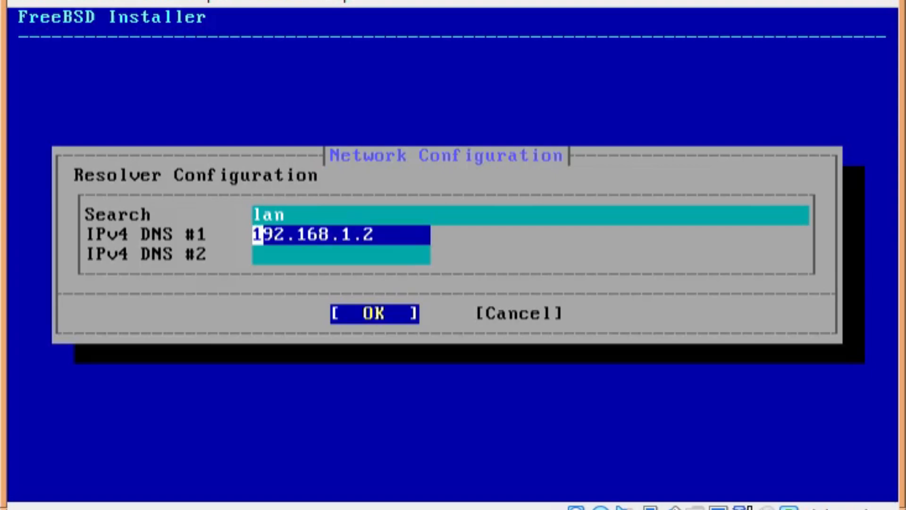
key(Down)
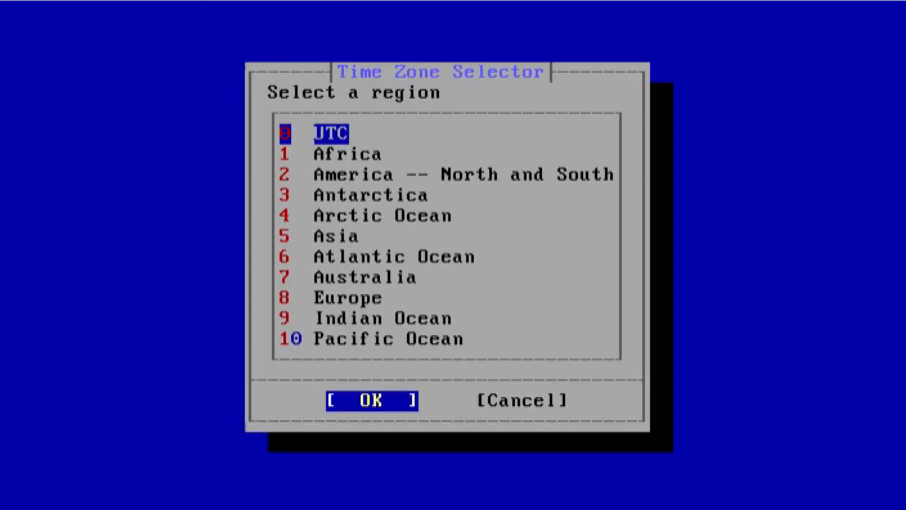
Select Europe as the time zone region
key(Down)
key(Up)
key(Down)
key(Down)
key(Down)
key(Down)
key(Down)
key(Down)
key(Down)
key(Down)
key(Down)
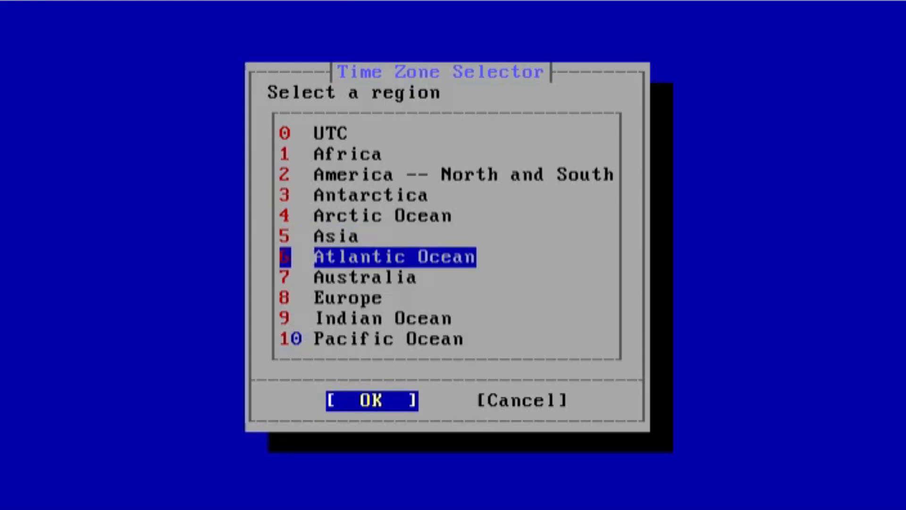
key(Down)
key(Up)
key(Up)
key(Up)
key(Up)
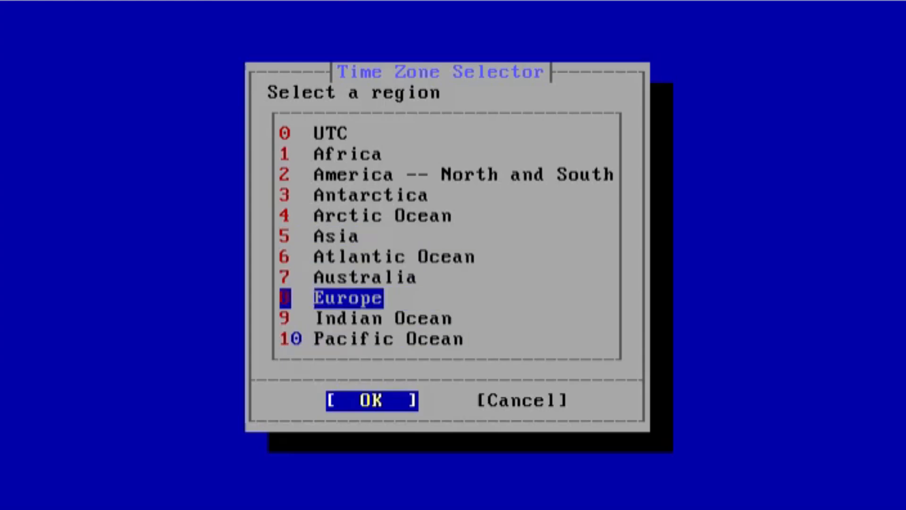
key(Down)
key(Down)
key(Return)
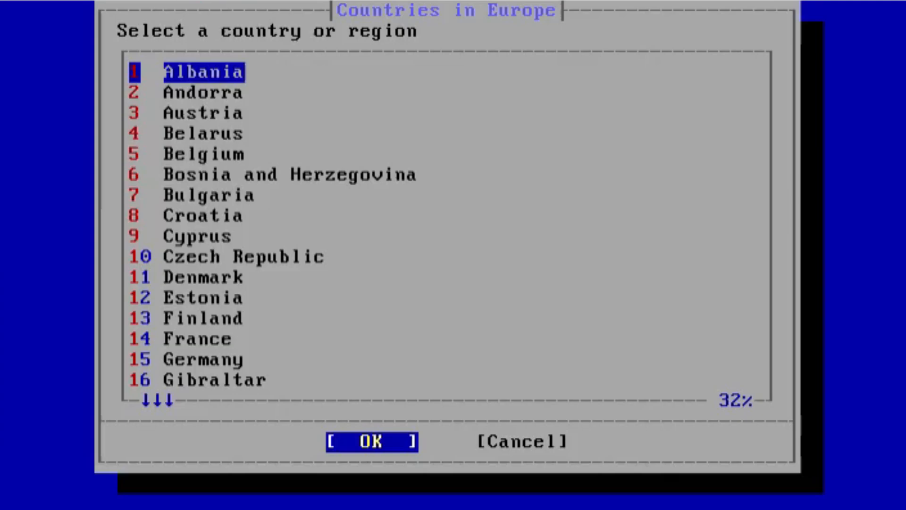
Choose United Kingdom as the country and accept the BST abbreviation
key(Down)
key(Down)
key(Down)
key(Down)
key(Down)
key(Down)
key(Down)
key(Down)
key(Down)
key(Down)
key(Down)
key(Down)
key(Down)
key(Down)
key(Down)
key(Down)
key(Down)
key(Down)
key(Down)
key(Down)
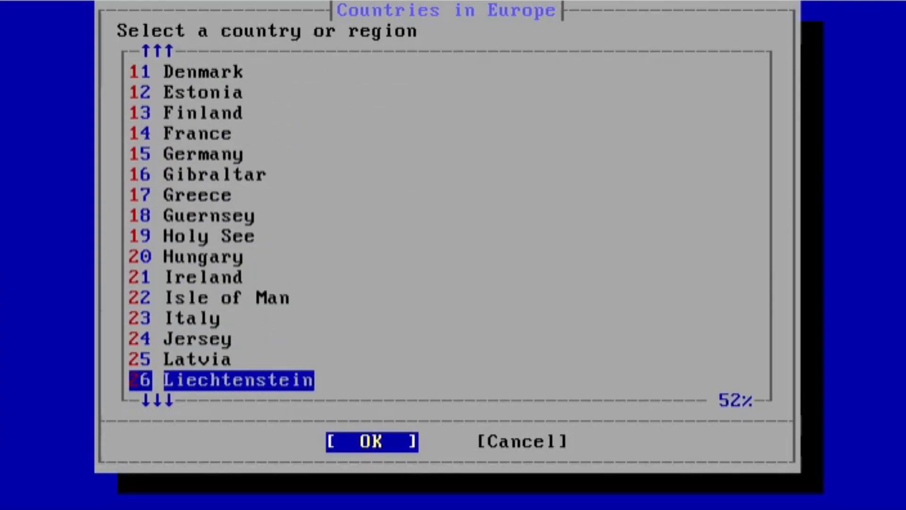
key(Down)
key(Down)
key(Down)
key(Down)
key(Down)
key(Down)
key(Down)
key(Down)
key(Down)
key(Down)
key(Down)
key(Down)
key(Down)
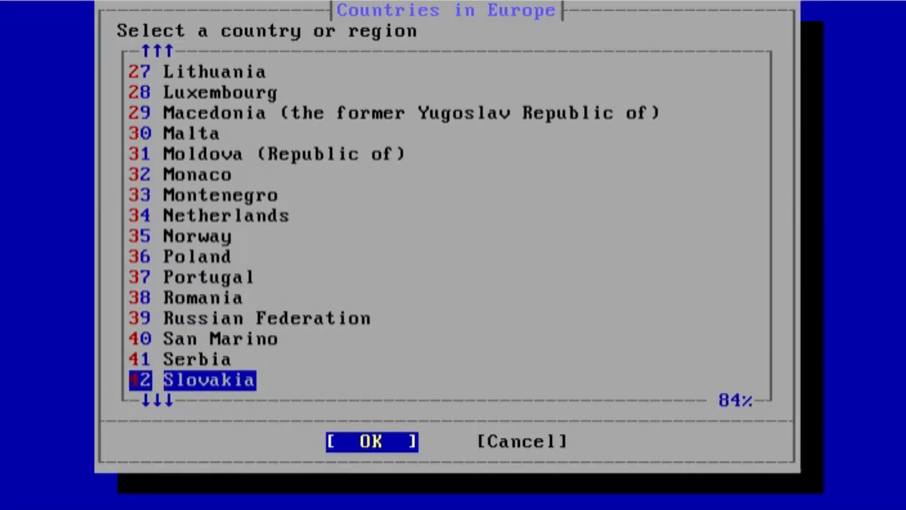
key(Down)
key(Down)
key(Down)
key(Down)
key(Down)
key(Down)
key(Down)
key(Down)
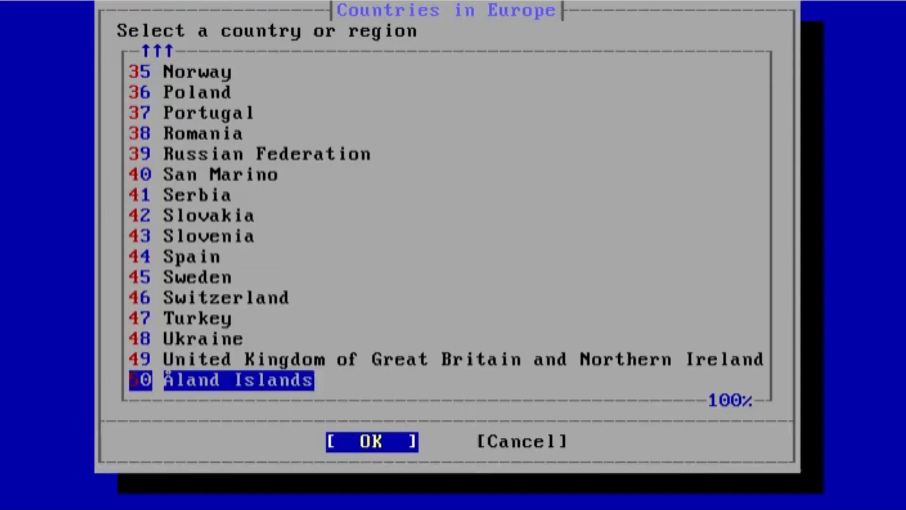
key(Up)
key(Up)
key(Up)
key(Up)
key(Up)
key(Up)
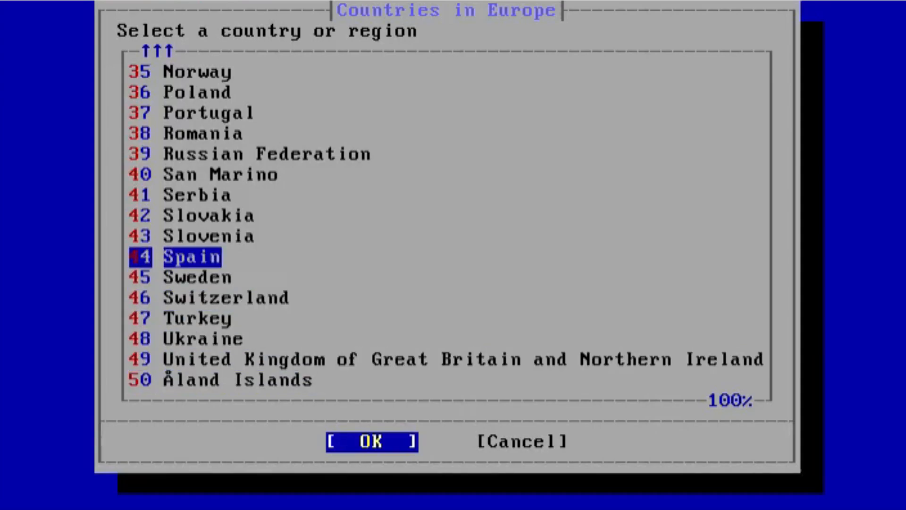
key(Up)
key(Up)
key(Down)
key(Down)
key(Down)
key(Down)
key(Down)
key(Down)
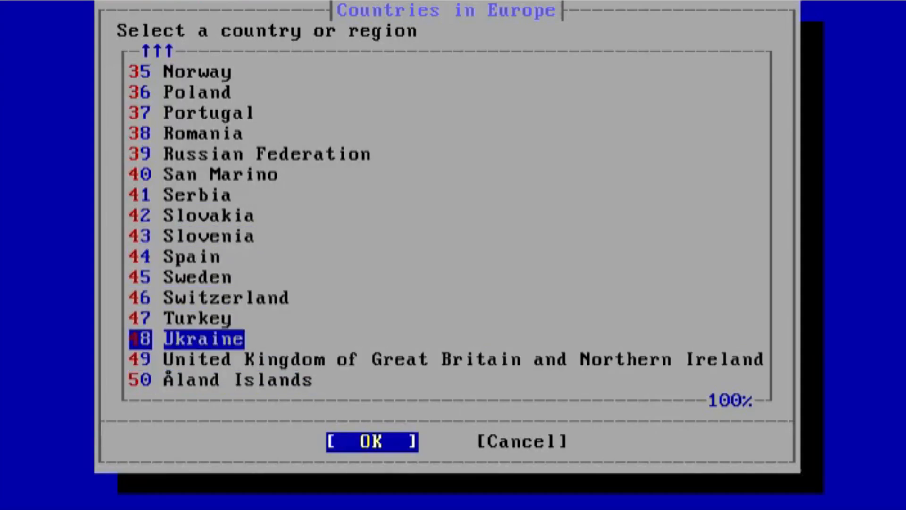
key(Down)
key(Return)
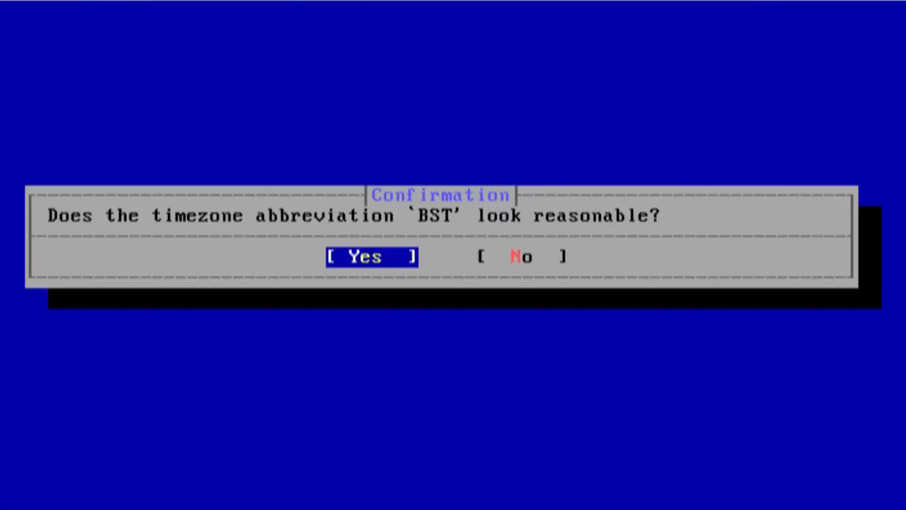
key(Return)
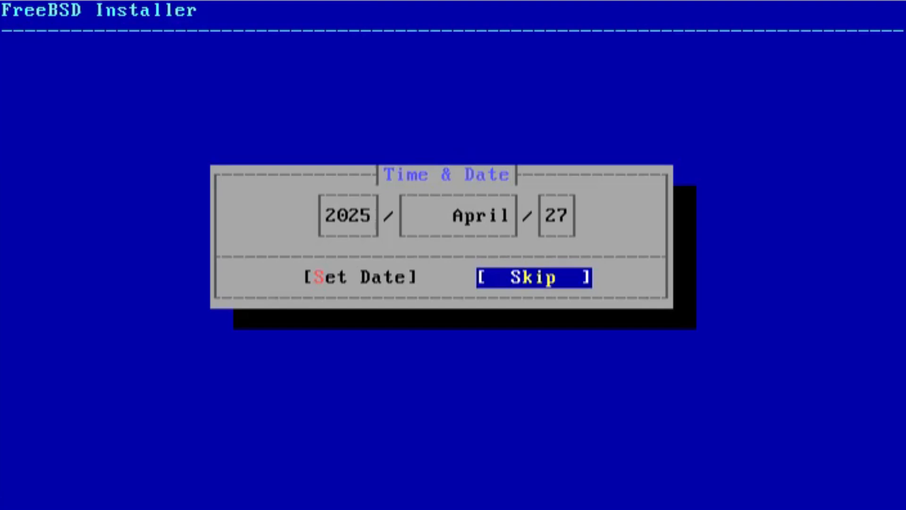
Accept the shown date and leave the time's hour at 19
key(Left)
key(Return)
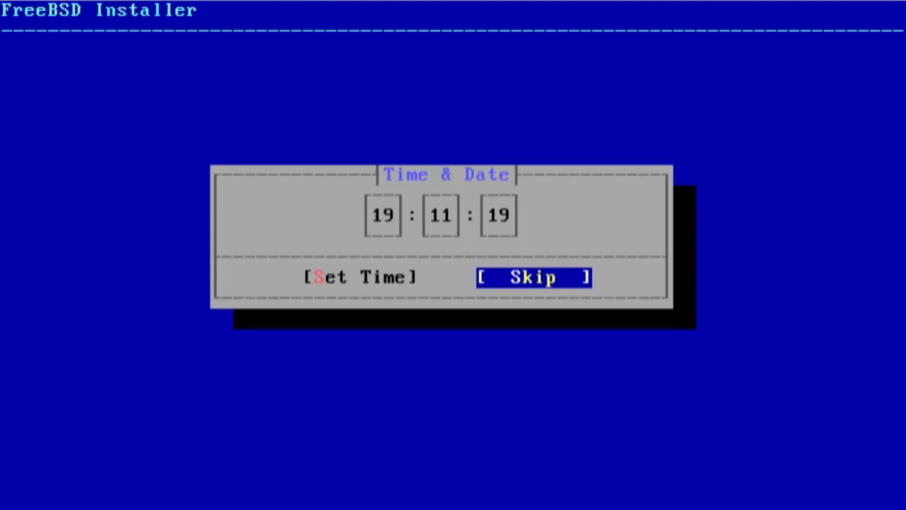
key(Left)
key(Right)
key(Left)
key(Tab)
key(Up)
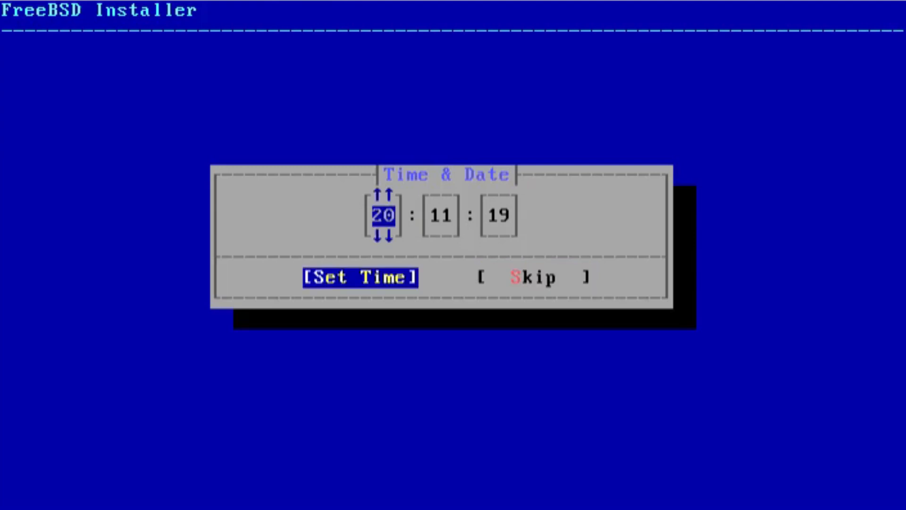
key(Down)
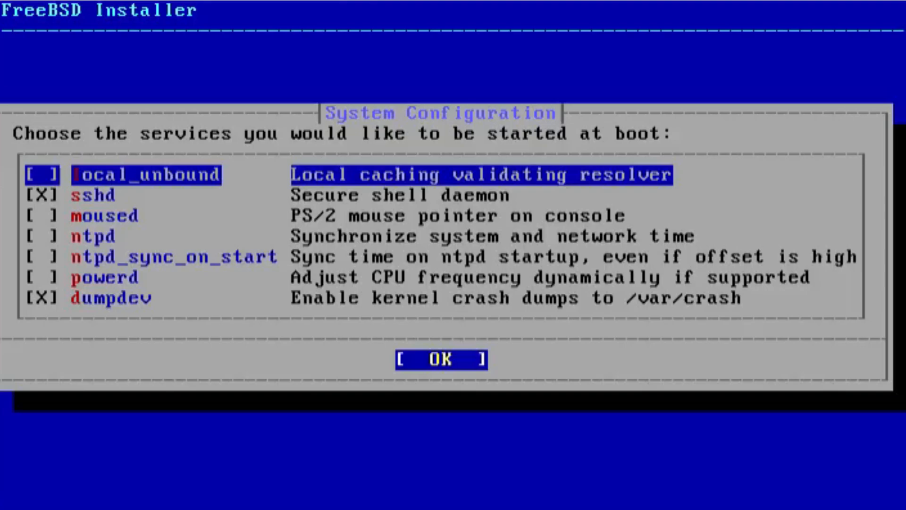
Enable the moused and ntpd services at boot
key(Down)
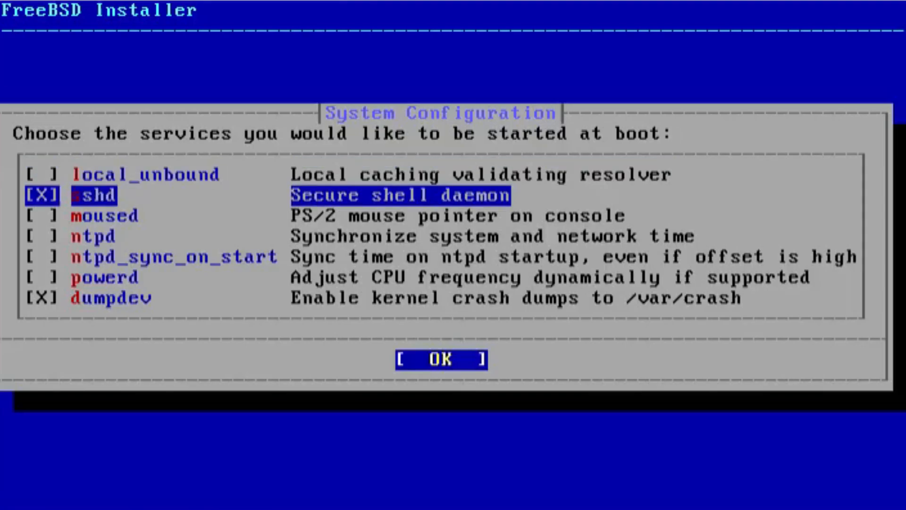
key(Down)
key(space)
key(space)
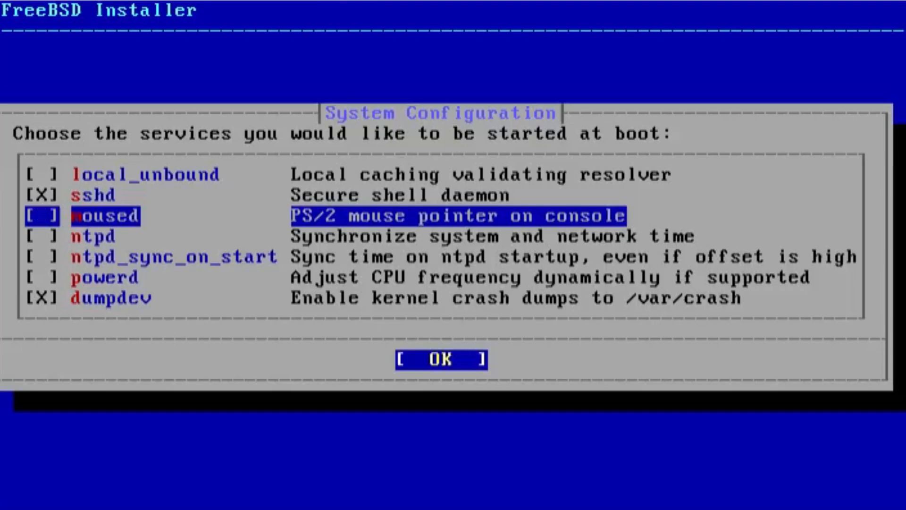
key(space)
key(Down)
key(Down)
key(Down)
key(Up)
key(Up)
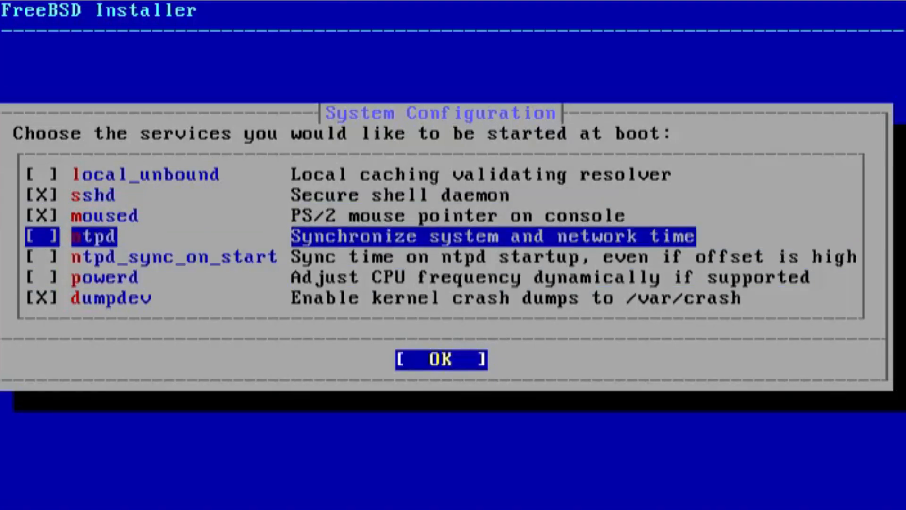
key(space)
Enable ntpd_sync_on_start and powerd at boot, and turn off dumpdev
key(Down)
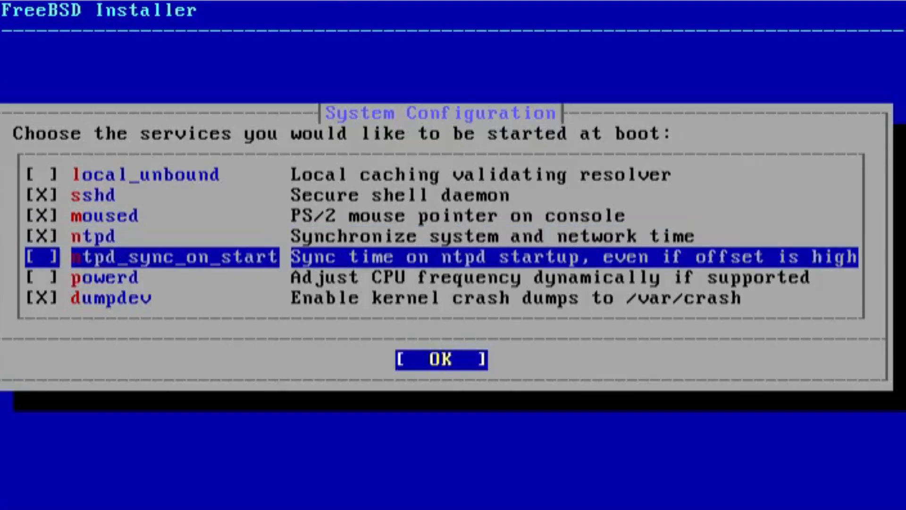
key(space)
key(Down)
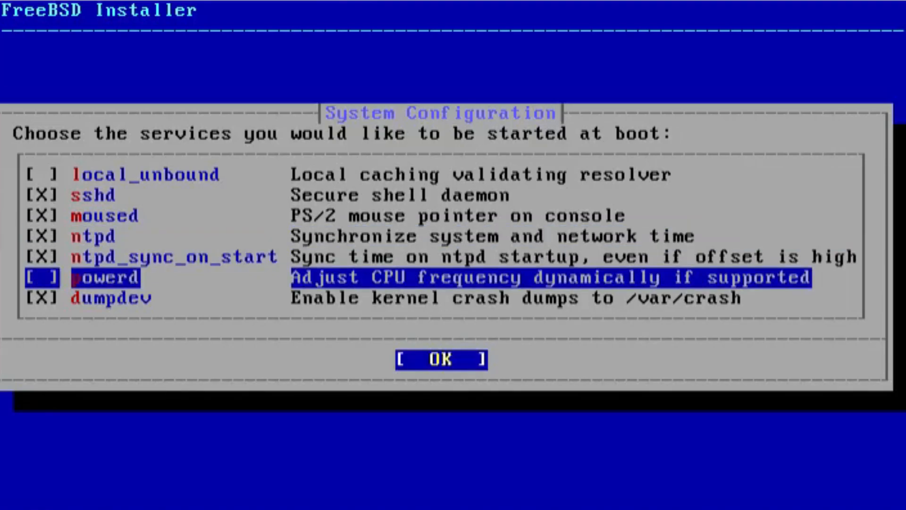
key(space)
key(Down)
key(space)
key(Up)
key(Up)
key(Up)
key(Up)
key(Up)
key(Up)
key(Down)
key(Down)
key(Down)
key(Down)
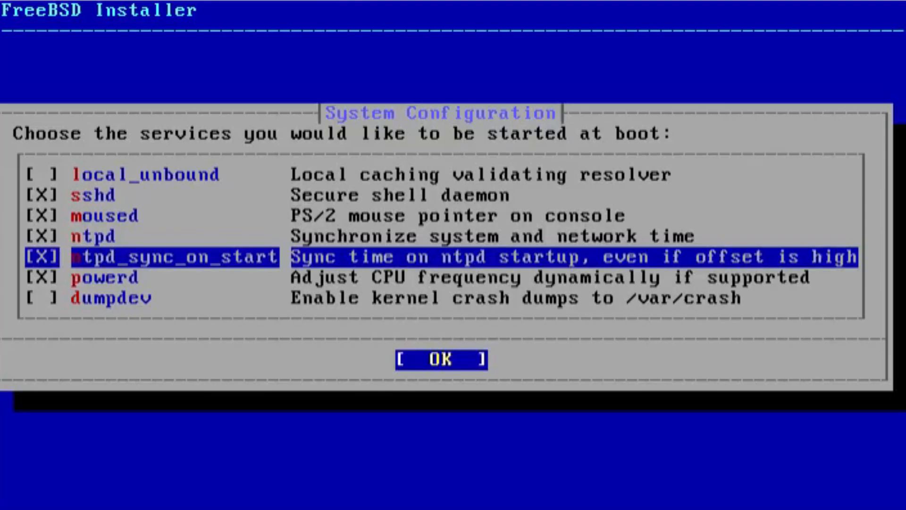
key(Down)
key(Down)
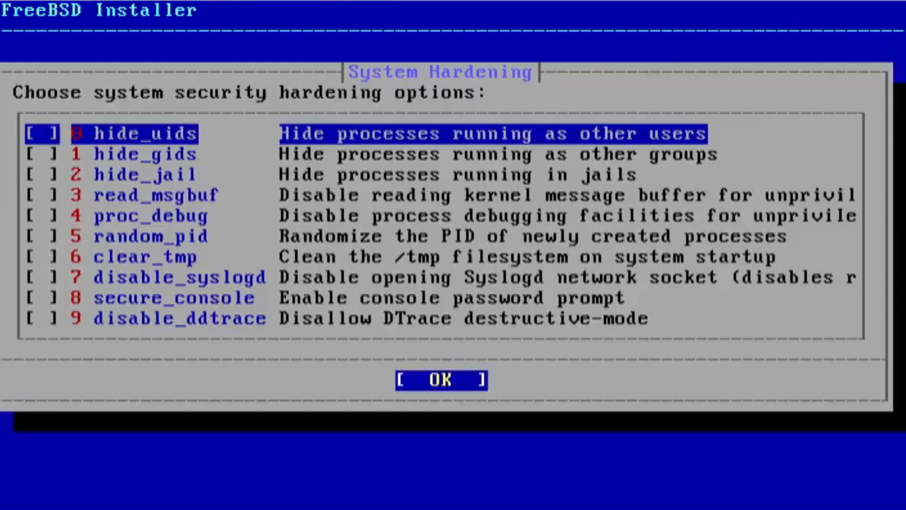
Browse the System Hardening options from hide_uids down to disable_ddtrace
key(1)
key(4)
key(9)
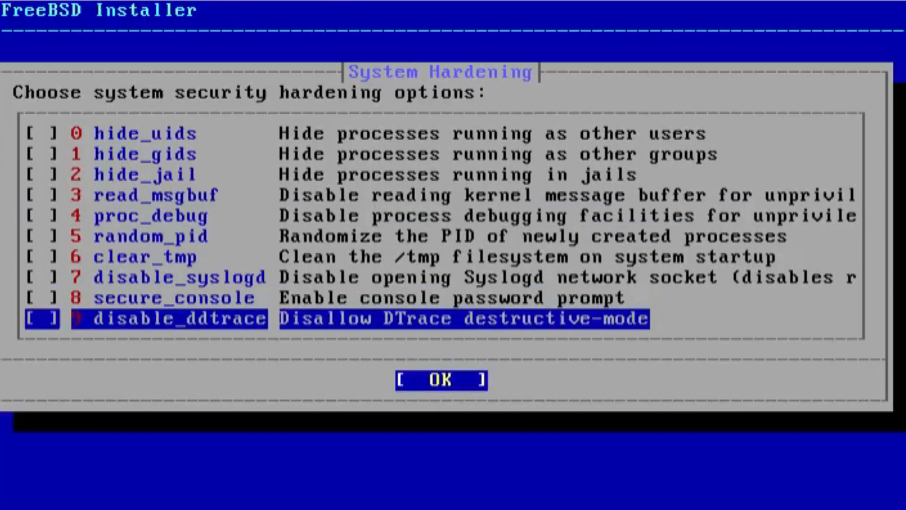
key(8)
key(5)
key(0)
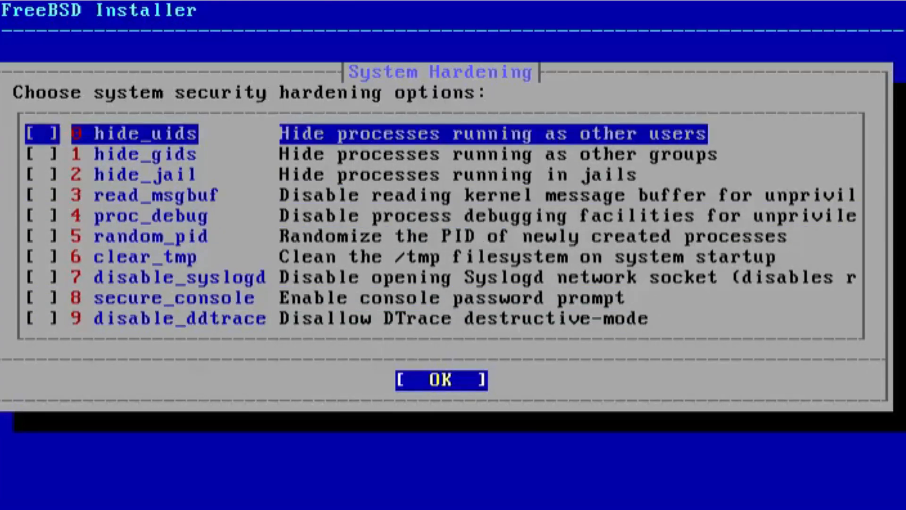
key(Down)
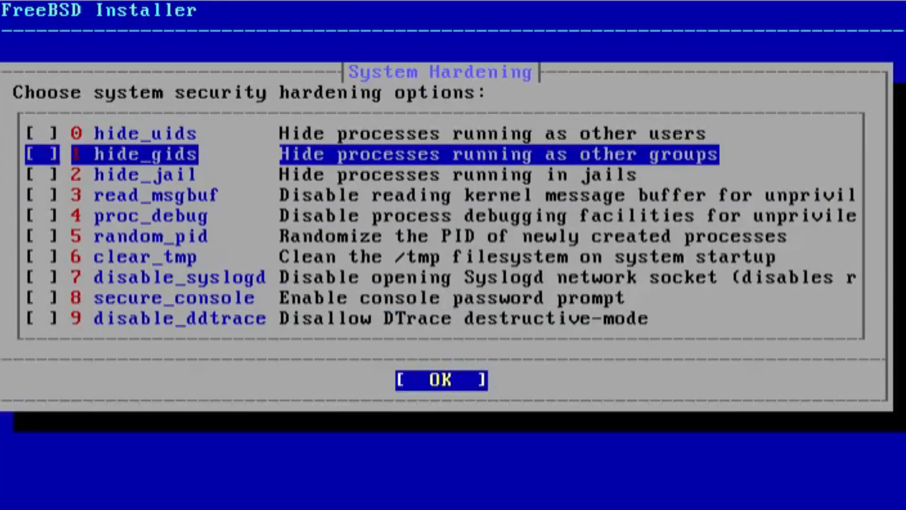
key(Down)
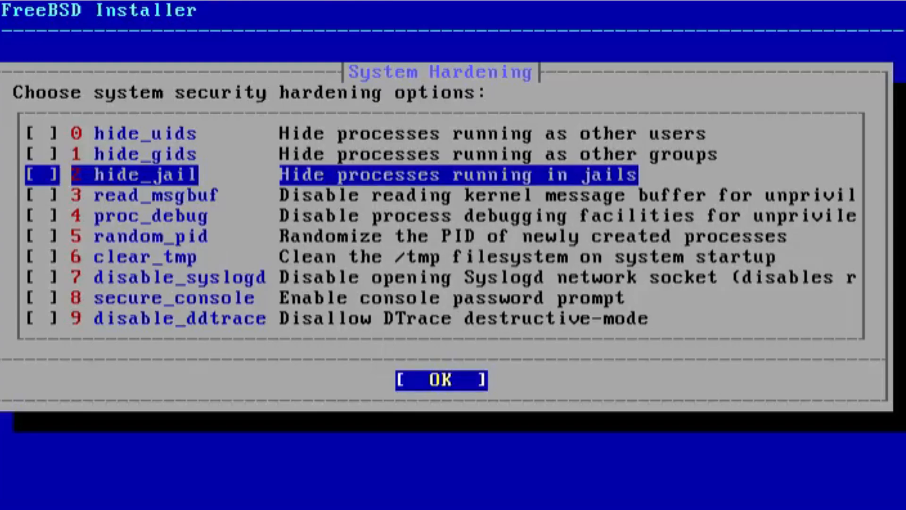
key(Down)
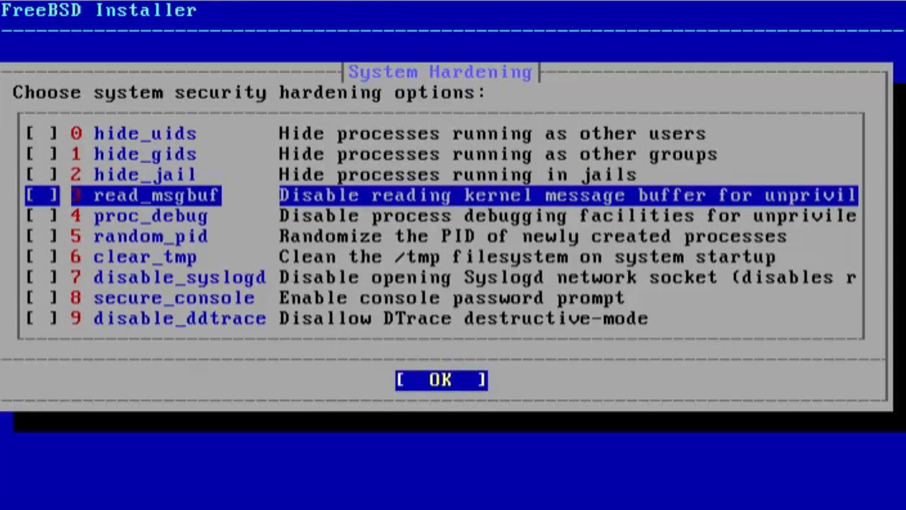
key(Down)
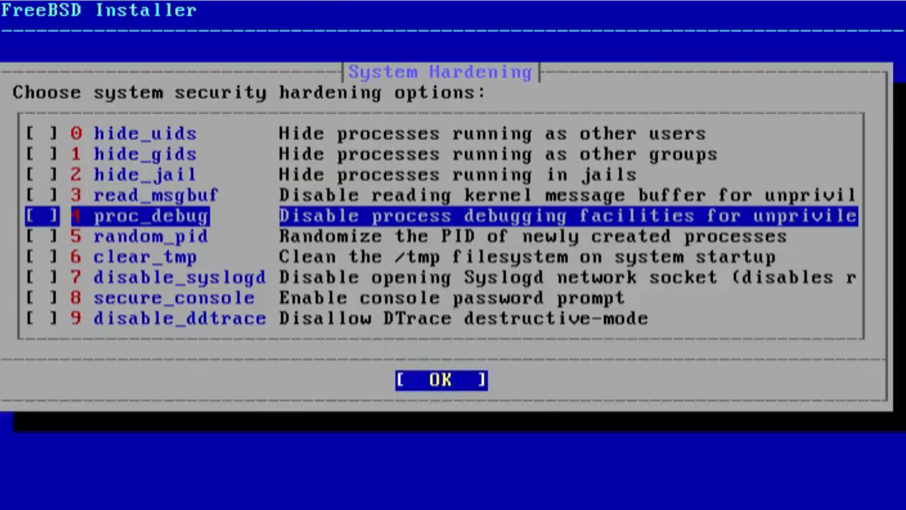
key(Down)
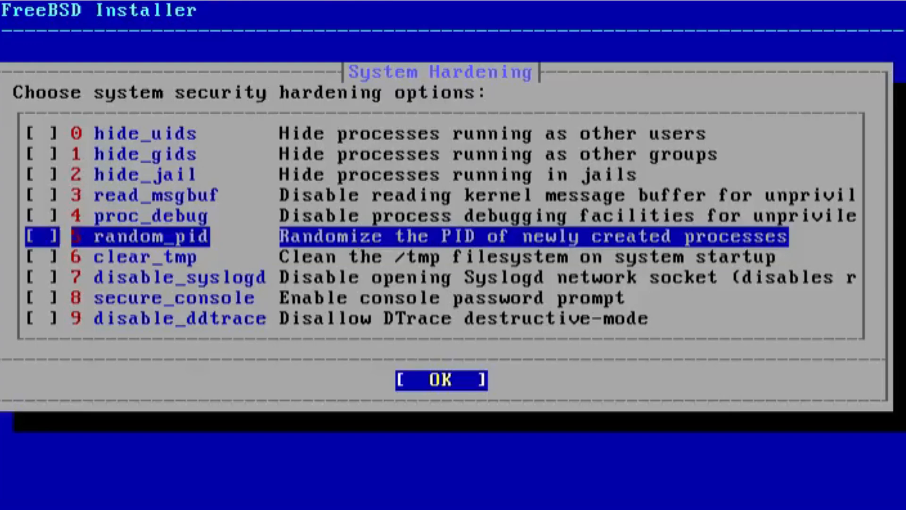
key(Down)
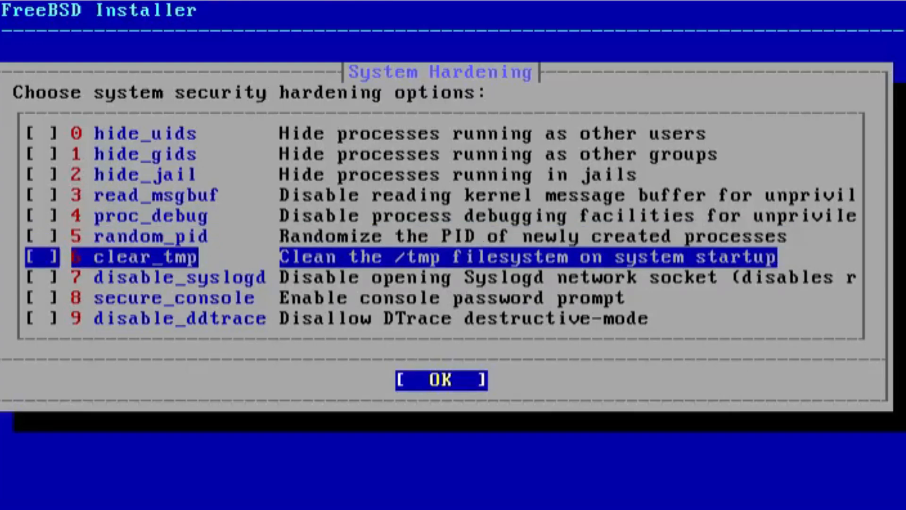
key(Down)
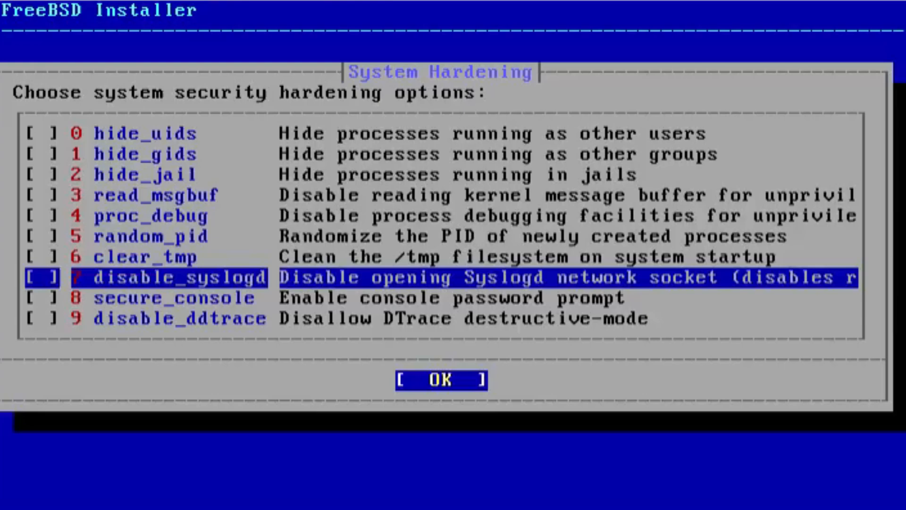
key(Down)
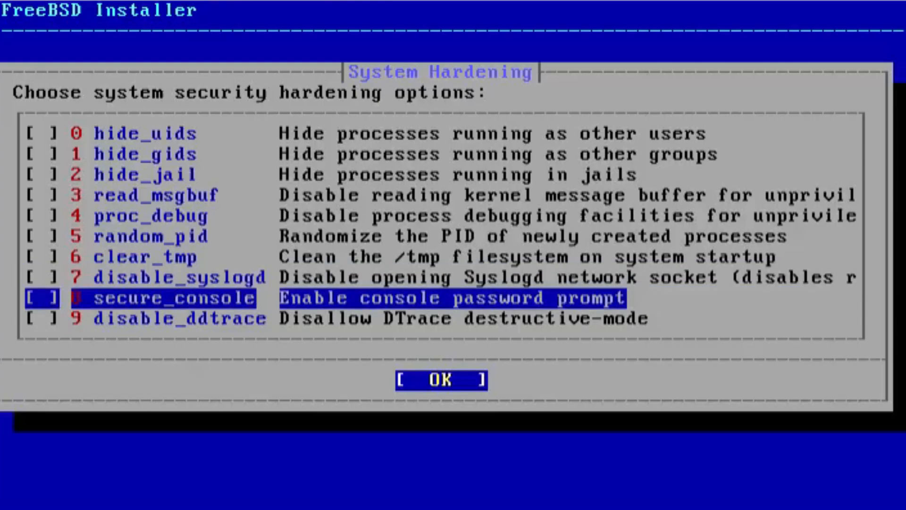
key(Down)
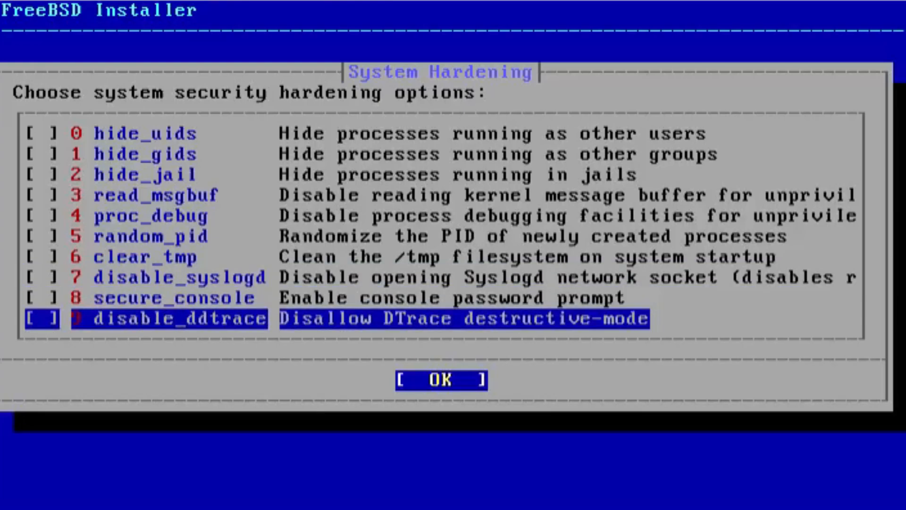
Toggle options at the bottom of the hardening list, leaving clear_tmp and random_pid checked
key(space)
key(Up)
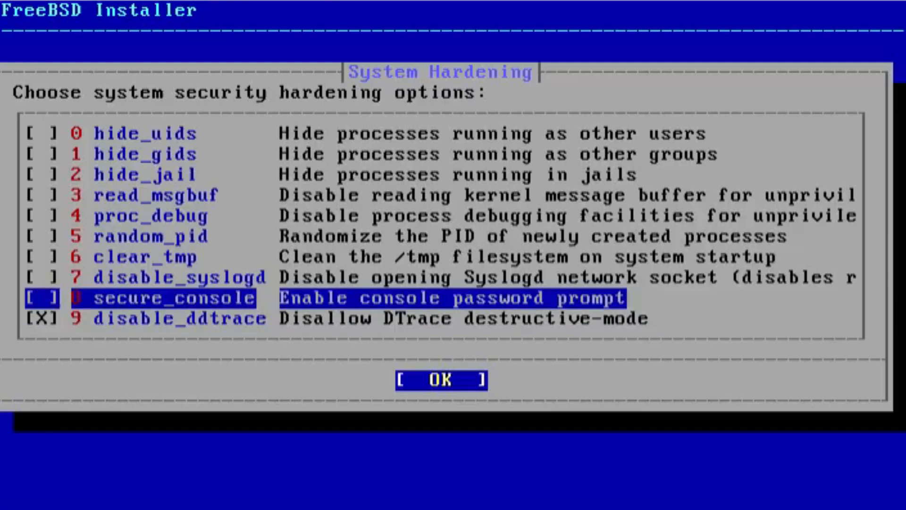
key(space)
key(Up)
key(space)
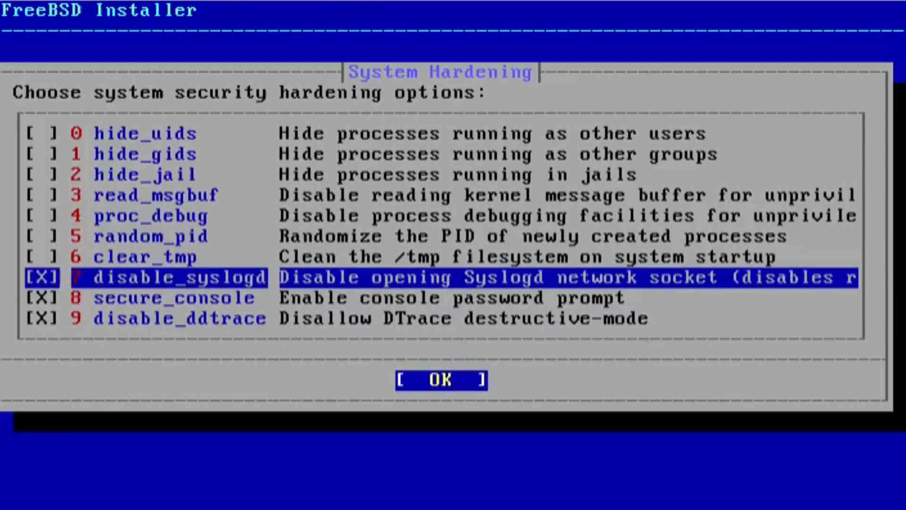
key(Up)
key(space)
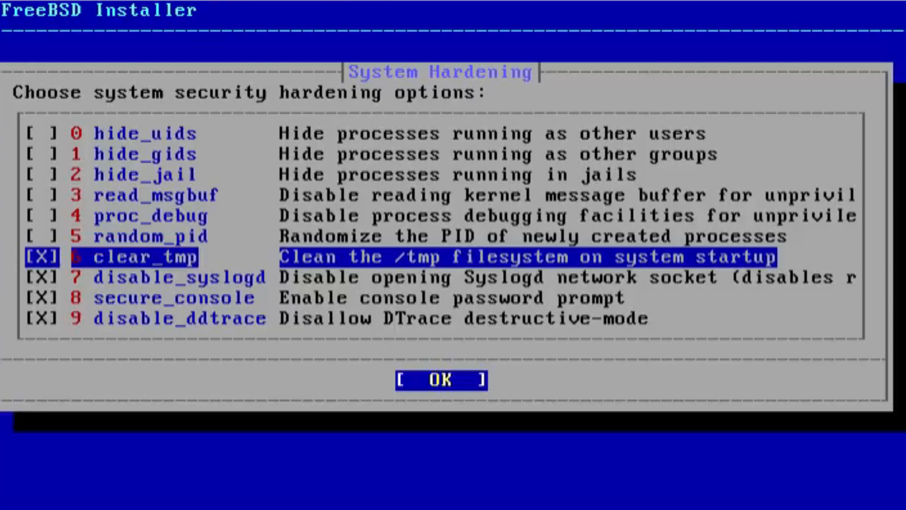
key(Up)
key(space)
key(Up)
key(Up)
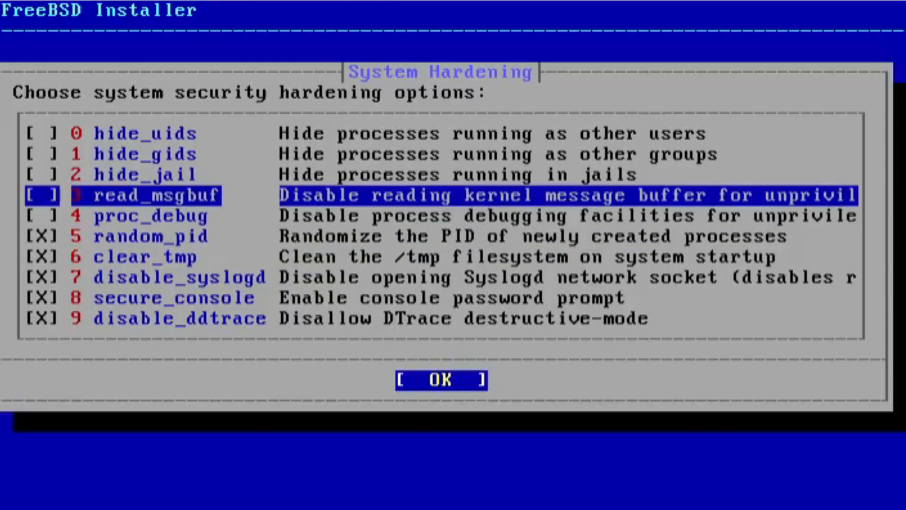
key(Down)
key(Down)
key(Down)
key(Down)
key(Down)
key(Down)
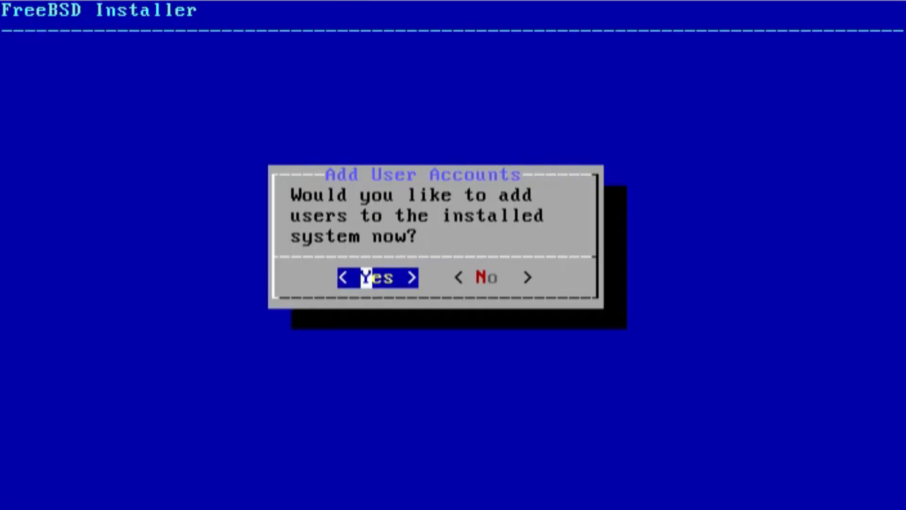
Agree to add a user account now
key(Right)
key(Left)
key(Return)
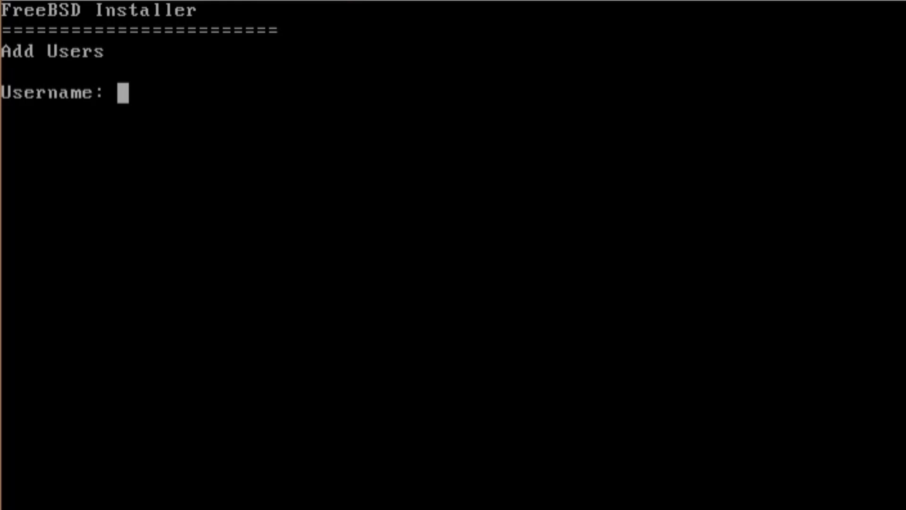
Enter the user's username and full name, keeping the default UID and login group
text(christo)
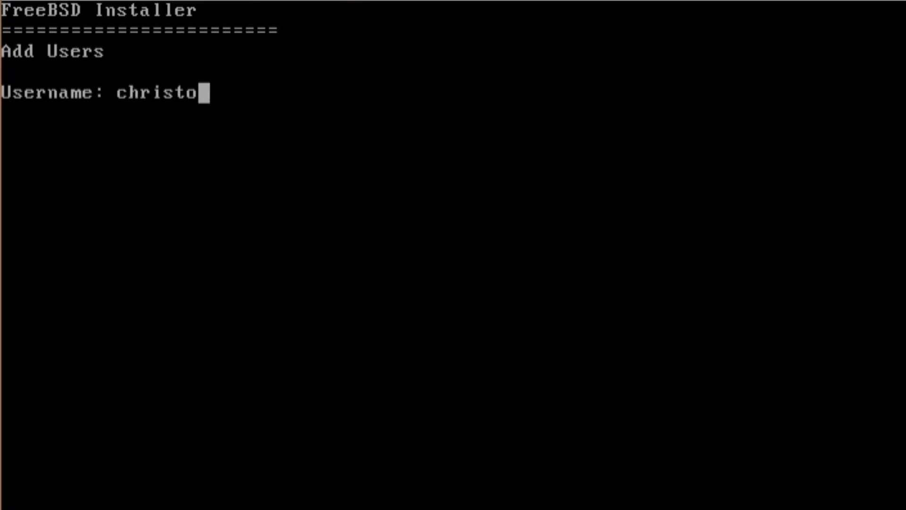
text(pher)
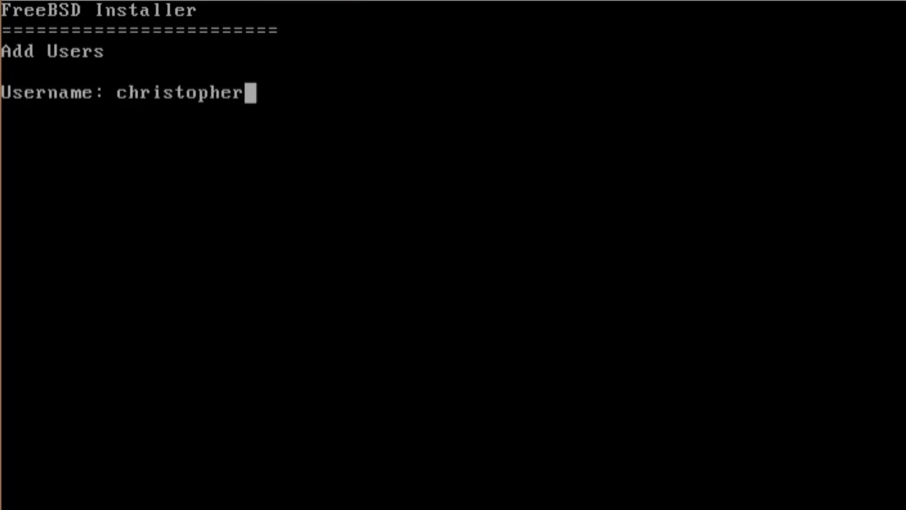
text(fdsfdsfsdfdsfsdfsdf)
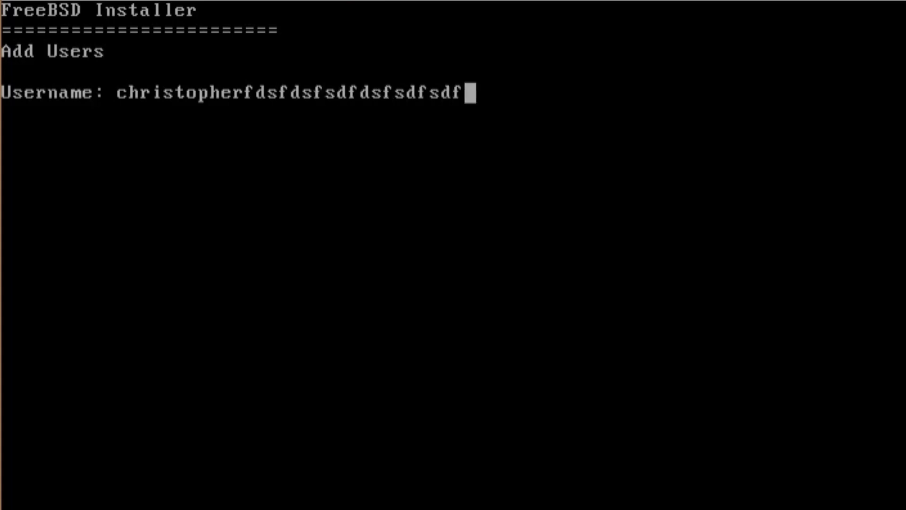
key(BackSpace)
key(BackSpace)
key(BackSpace)
key(BackSpace)
key(BackSpace)
key(BackSpace)
key(BackSpace)
key(BackSpace)
key(BackSpace)
key(BackSpace)
key(BackSpace)
key(BackSpace)
key(BackSpace)
key(BackSpace)
key(BackSpace)
key(BackSpace)
key(BackSpace)
key(BackSpace)
key(BackSpace)
key(Return)
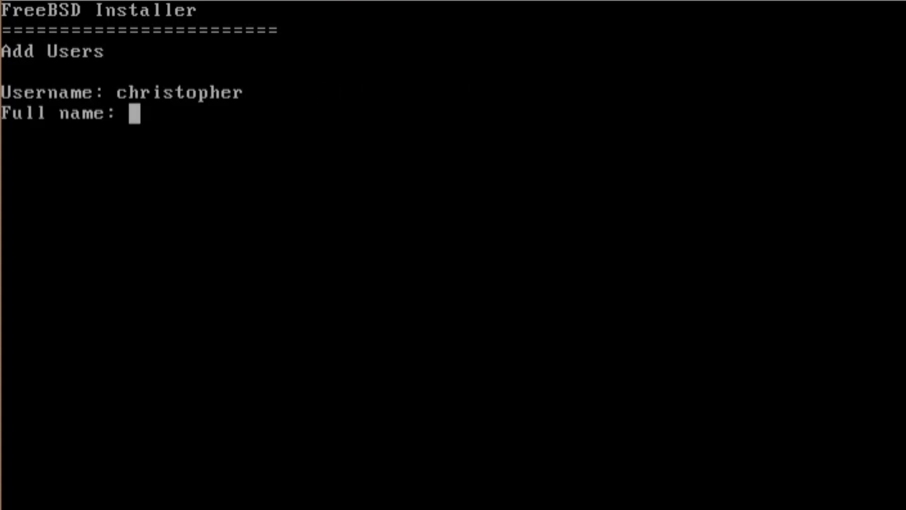
text(Chri)
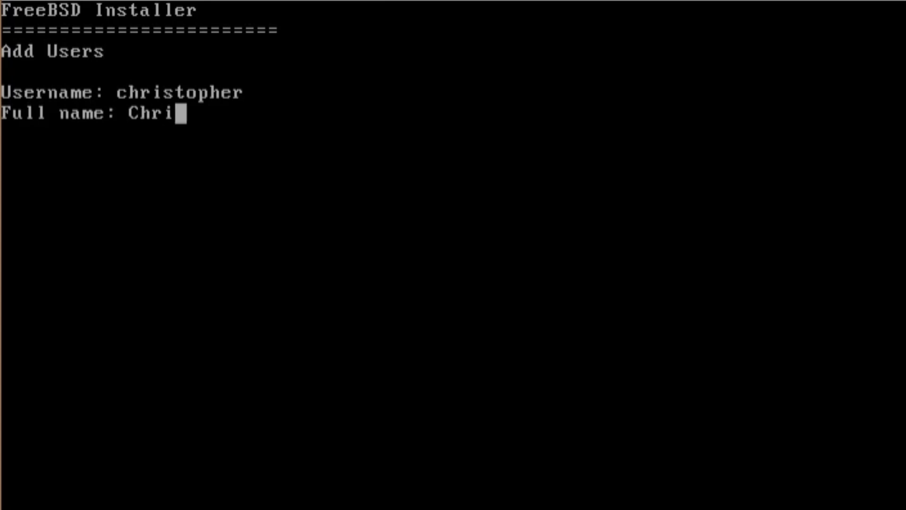
text(stopher)
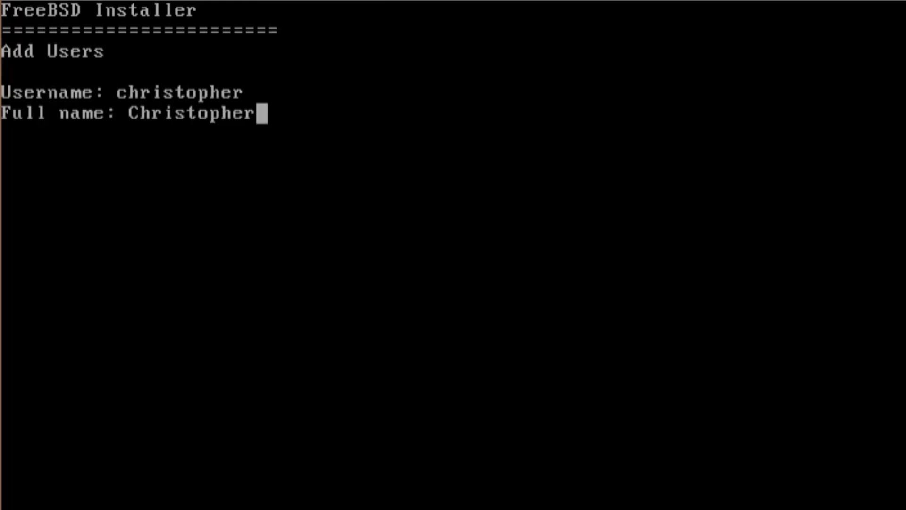
key(Return)
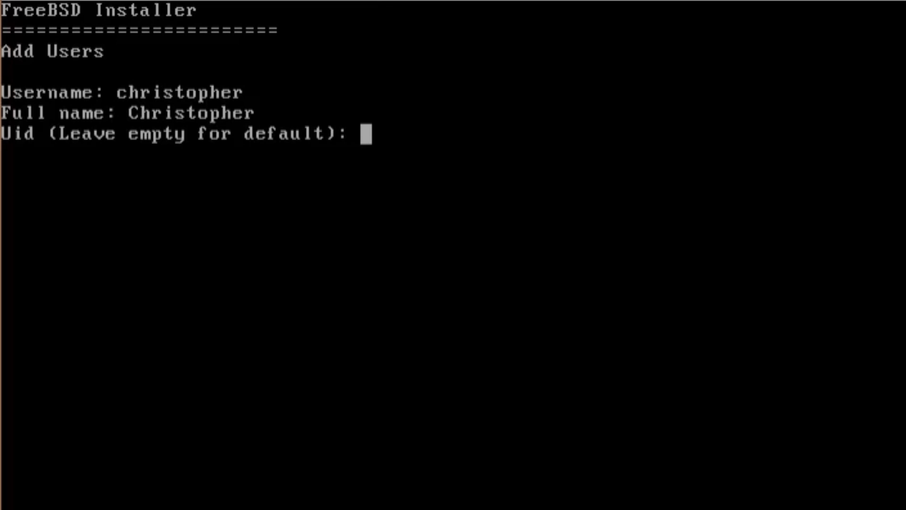
key(Return)
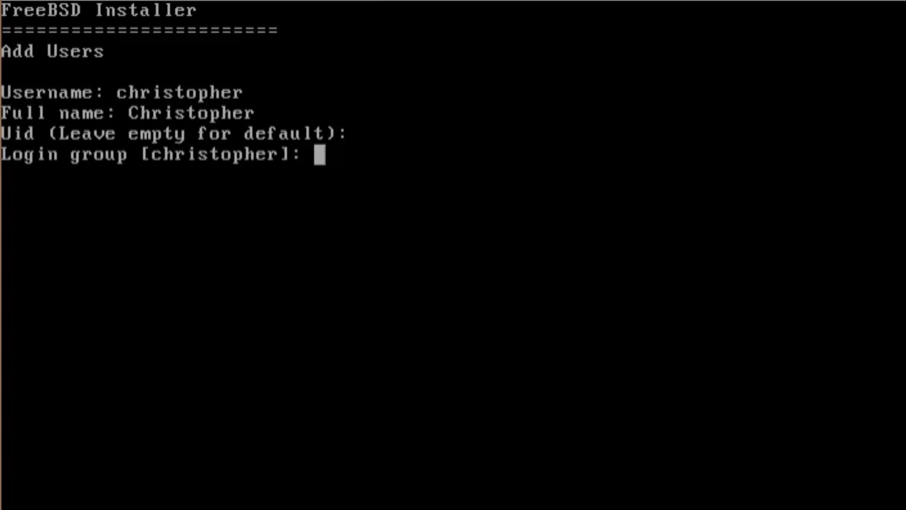
key(Return)
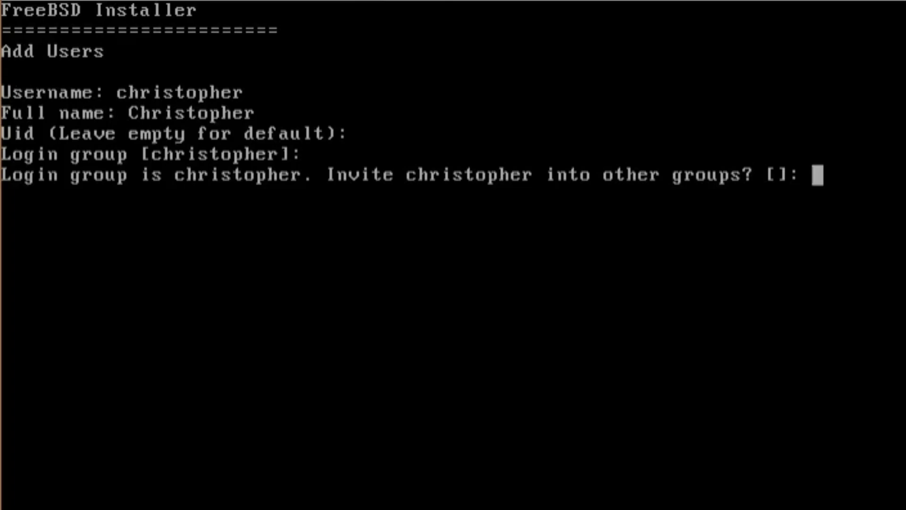
Add the user to groups wheel, operator and video, keeping sh, default home and no ZFS encryption
text(wheel)
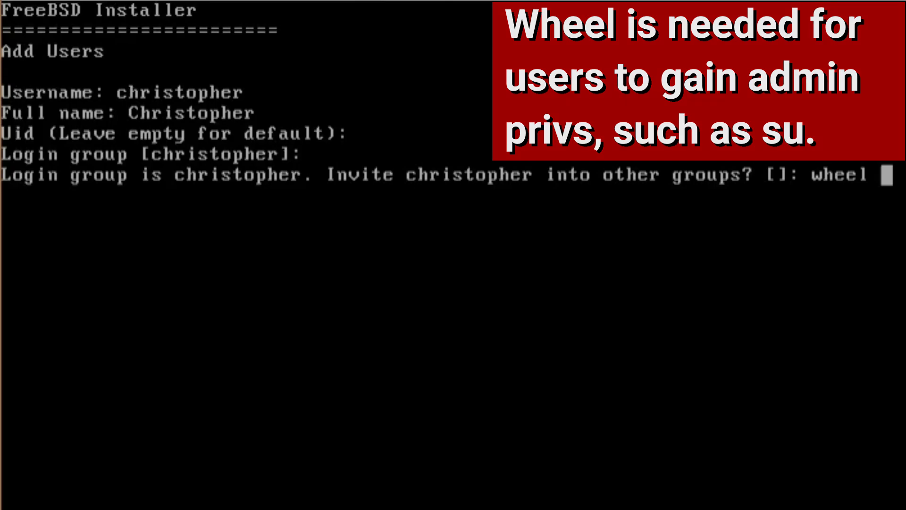
text( operator)
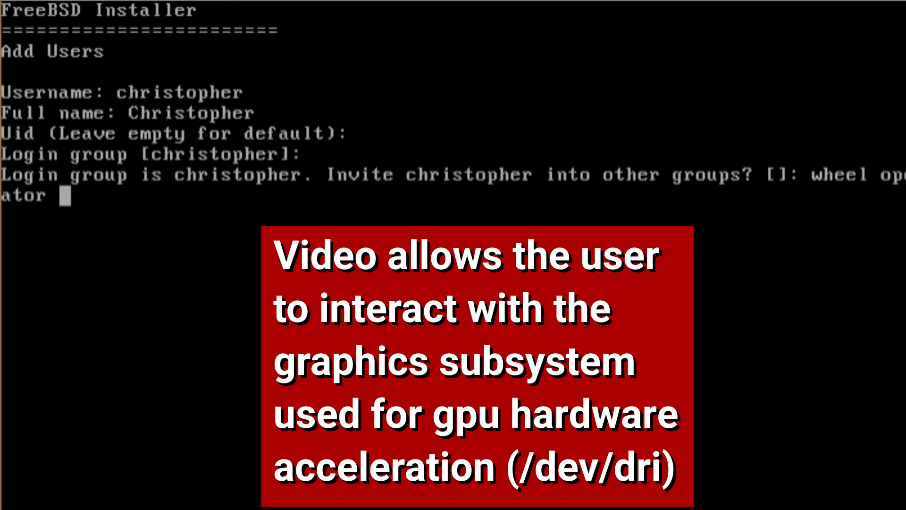
text( video)
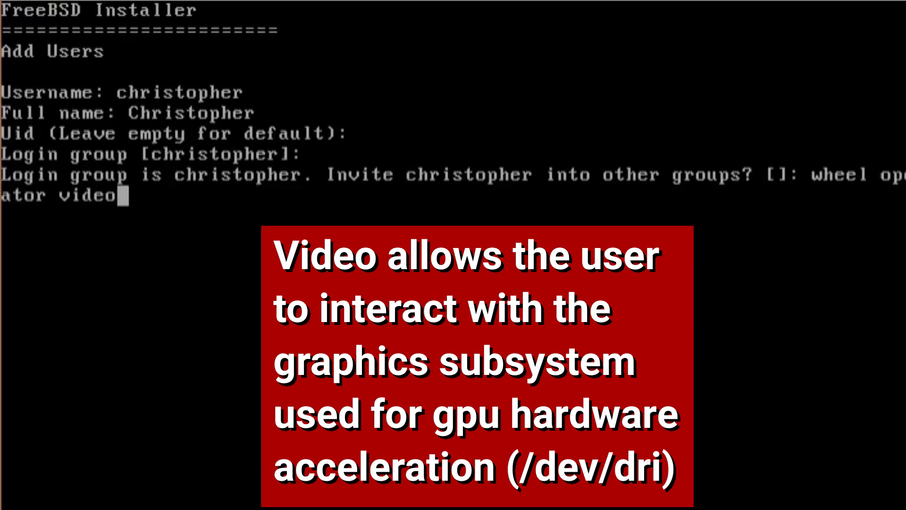
key(Return)
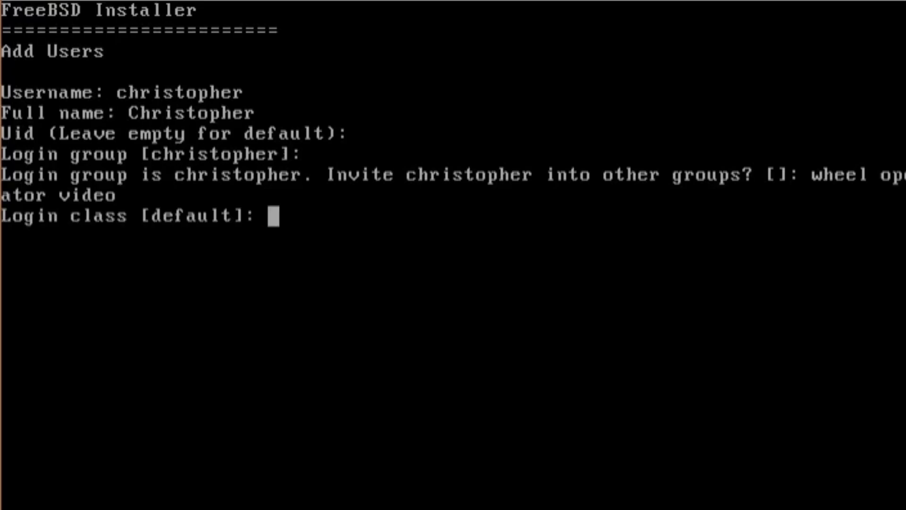
key(Return)
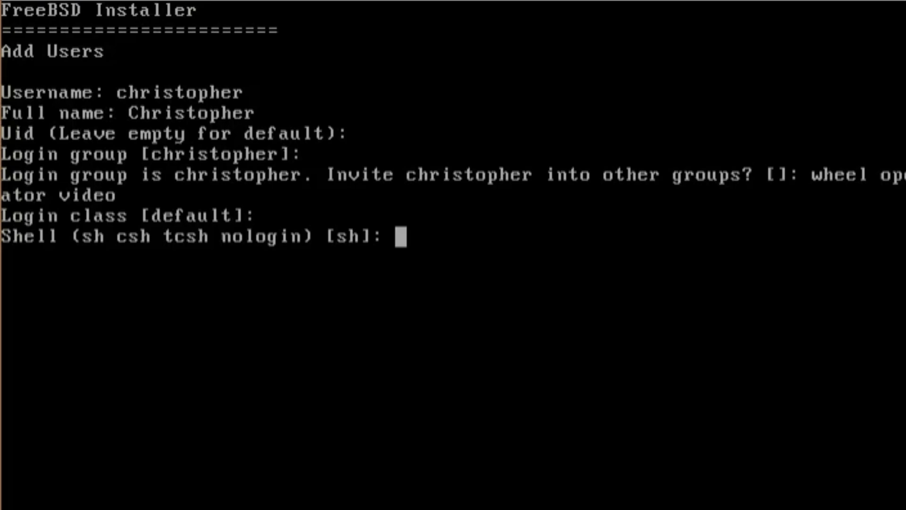
key(Return)
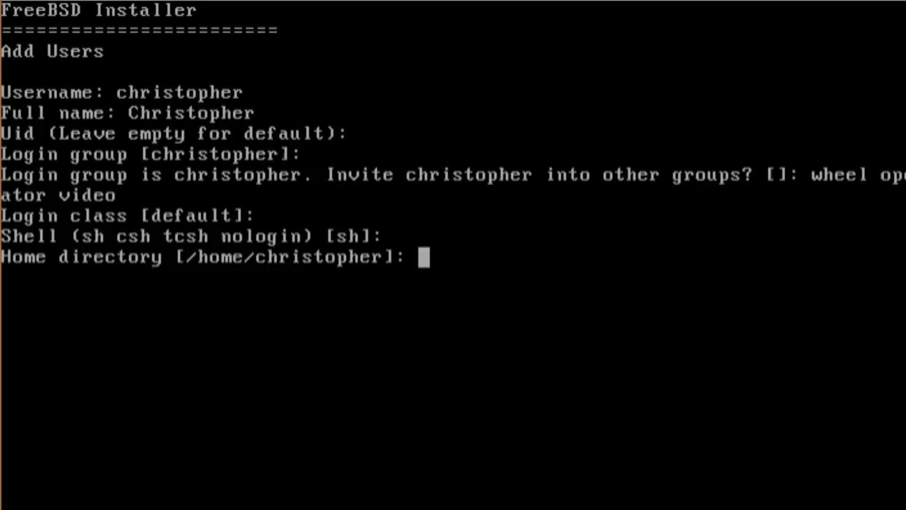
key(Return)
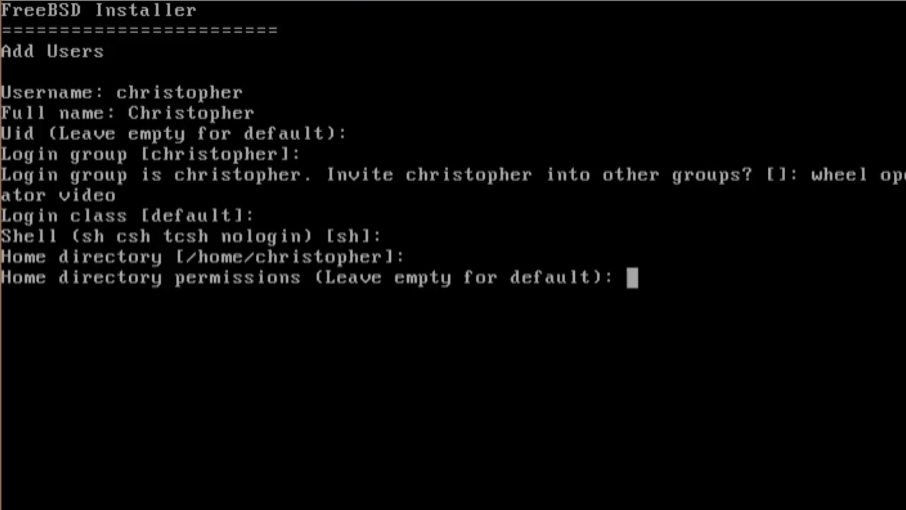
key(Return)
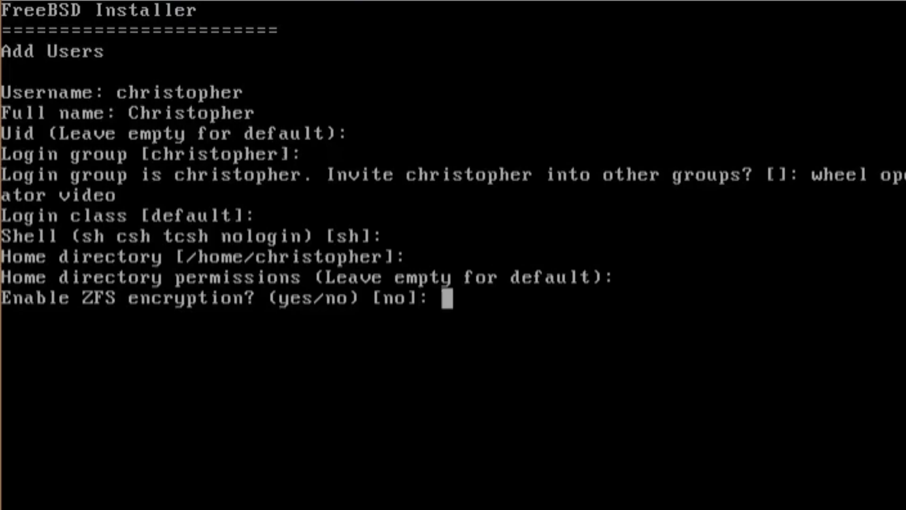
key(Return)
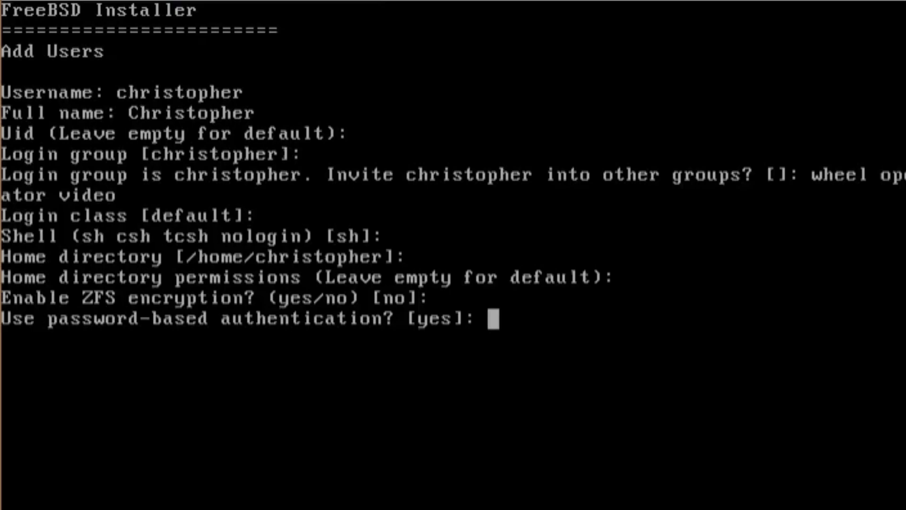
Give the user a password entered twice, leave the account unlocked and approve creating it
key(Return)
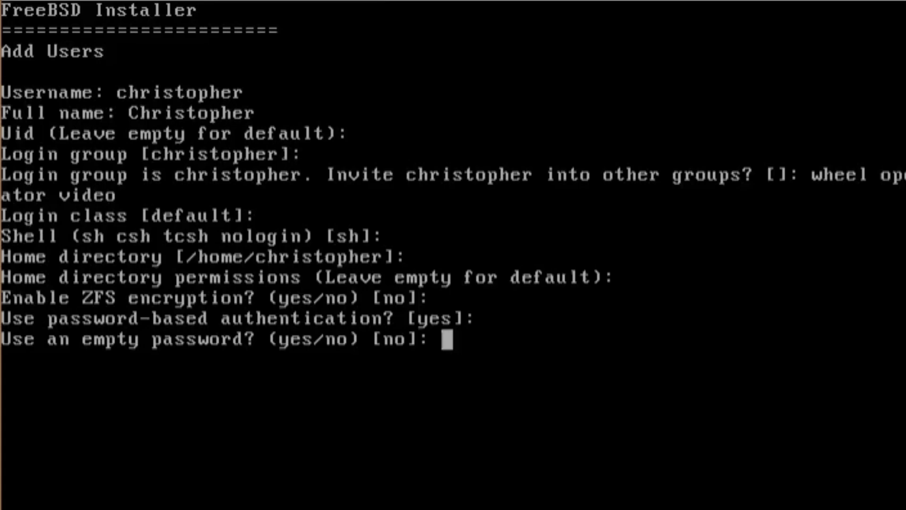
key(Return)
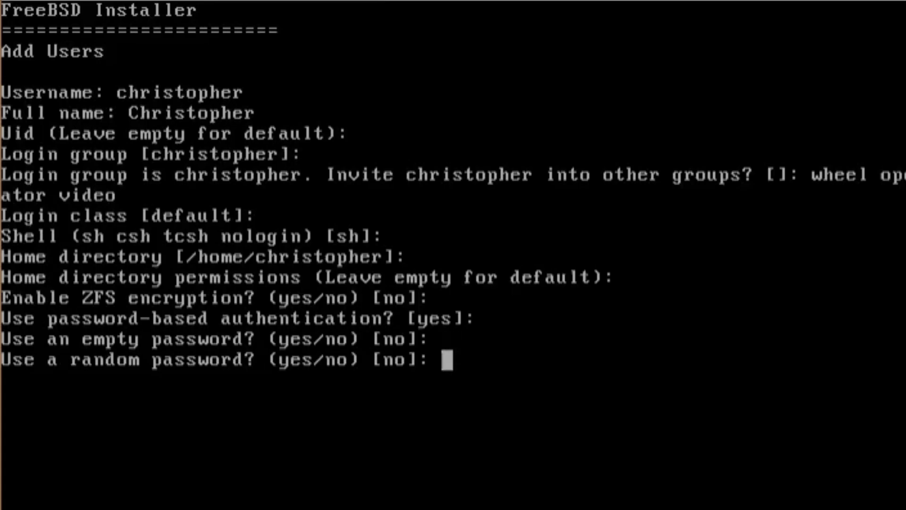
key(Return)
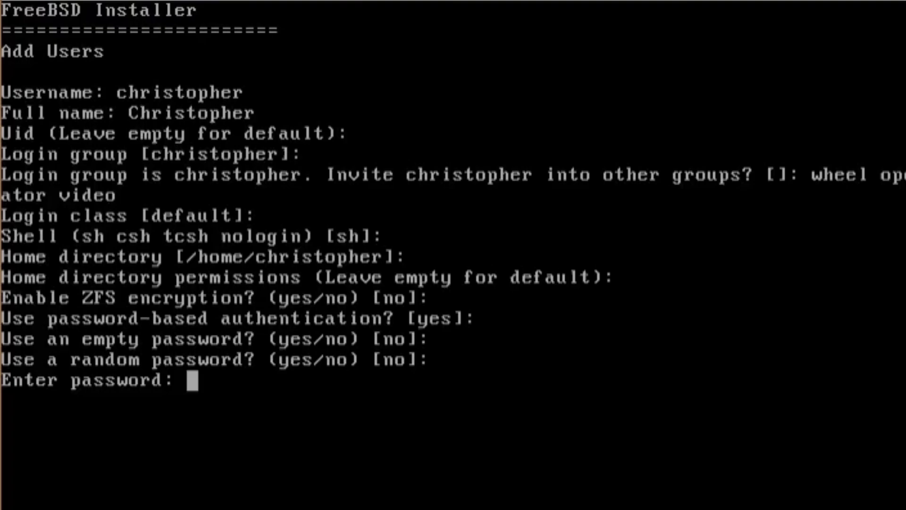
key(Return)
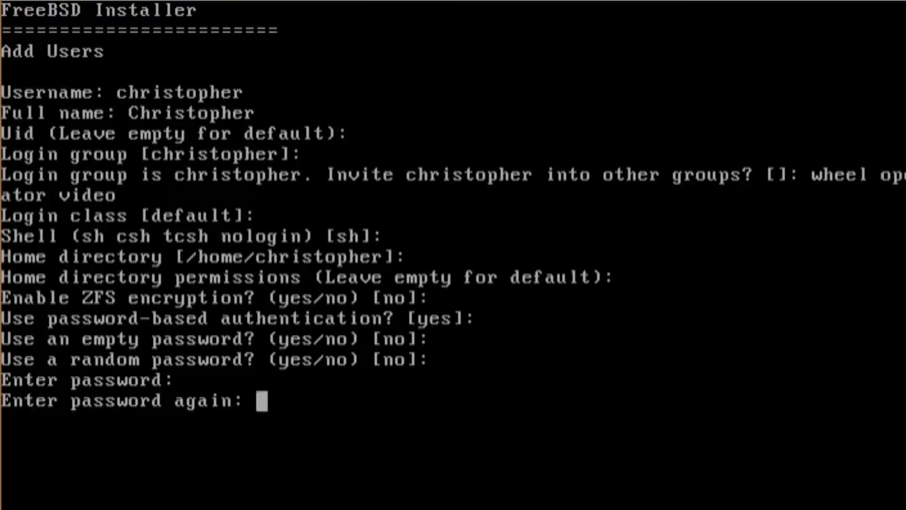
key(Return)
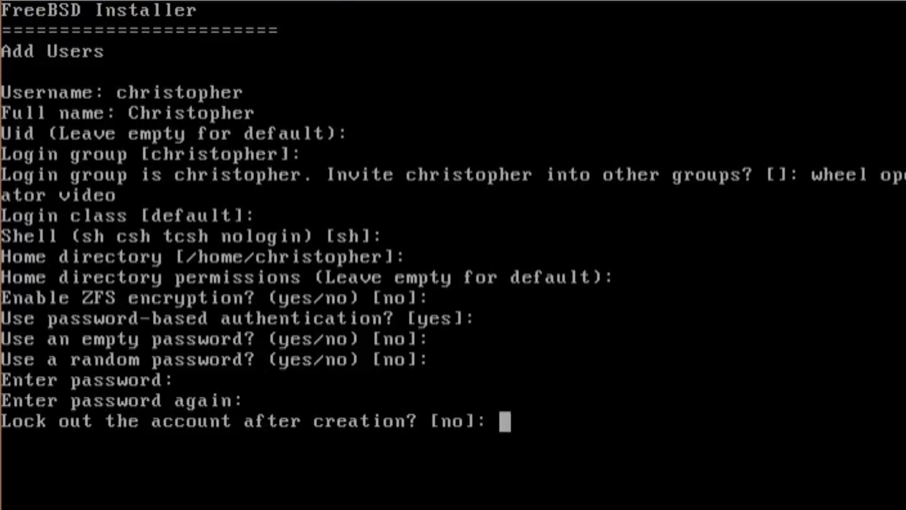
key(Return)
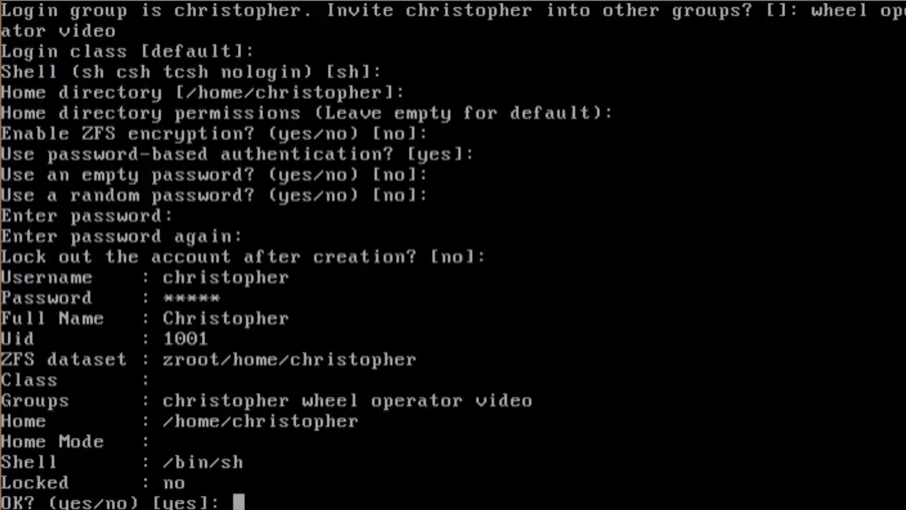
key(Return)
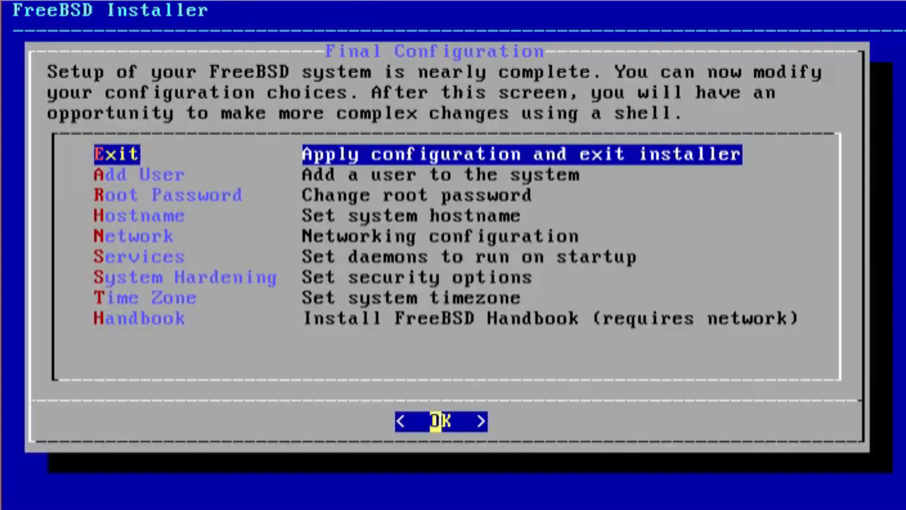
Look through the Final Configuration options, then return to Exit to finish
key(Down)
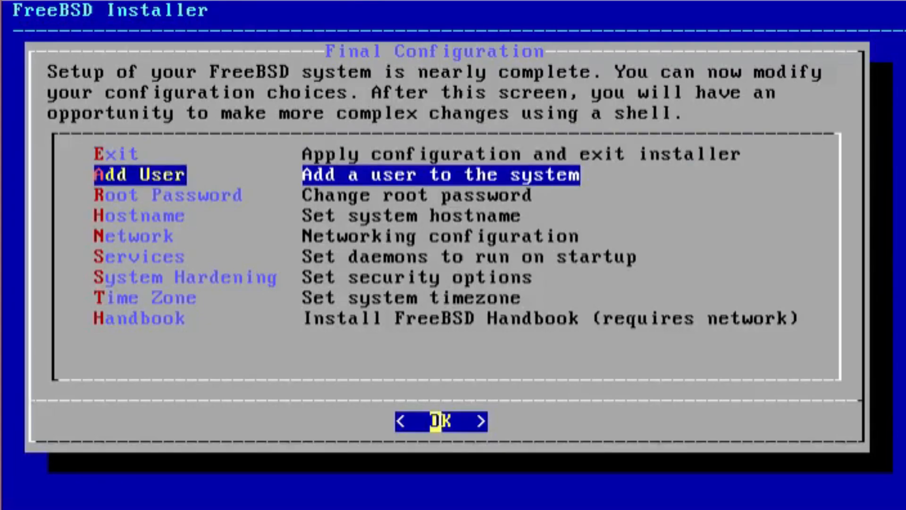
key(Down)
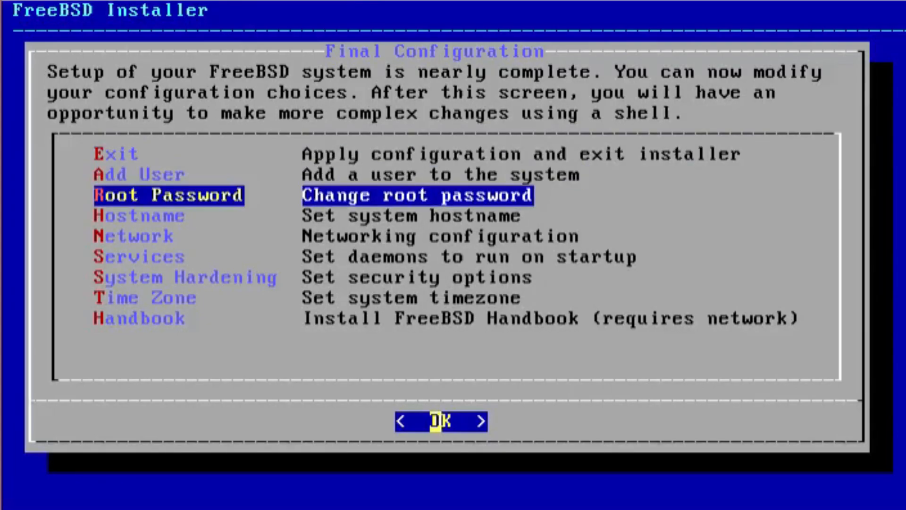
key(Down)
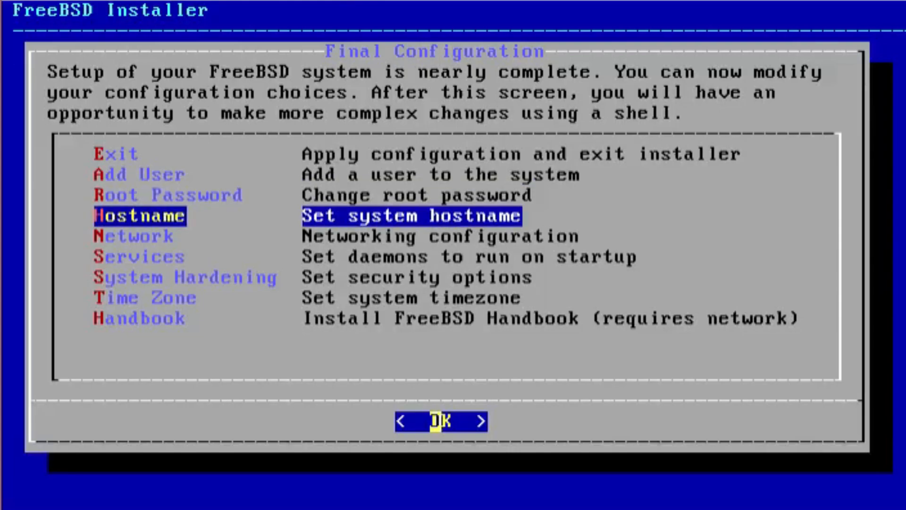
key(Down)
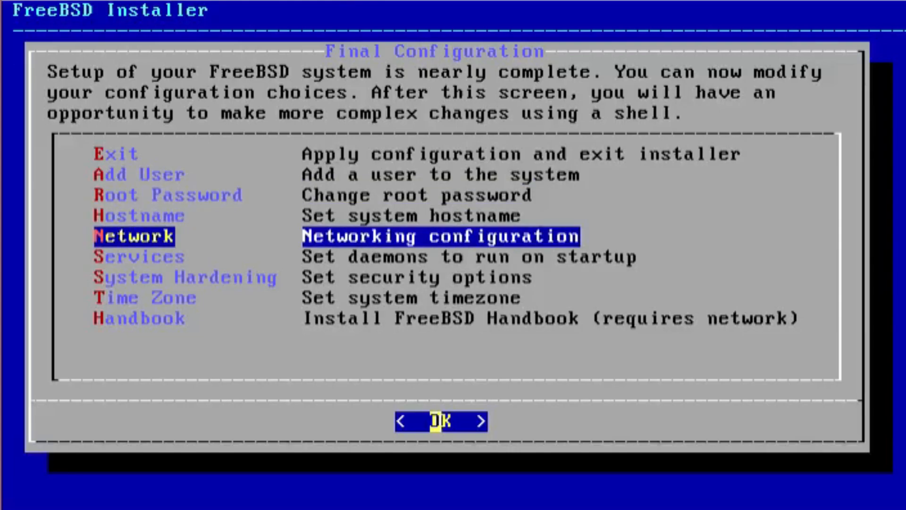
key(Down)
key(Down)
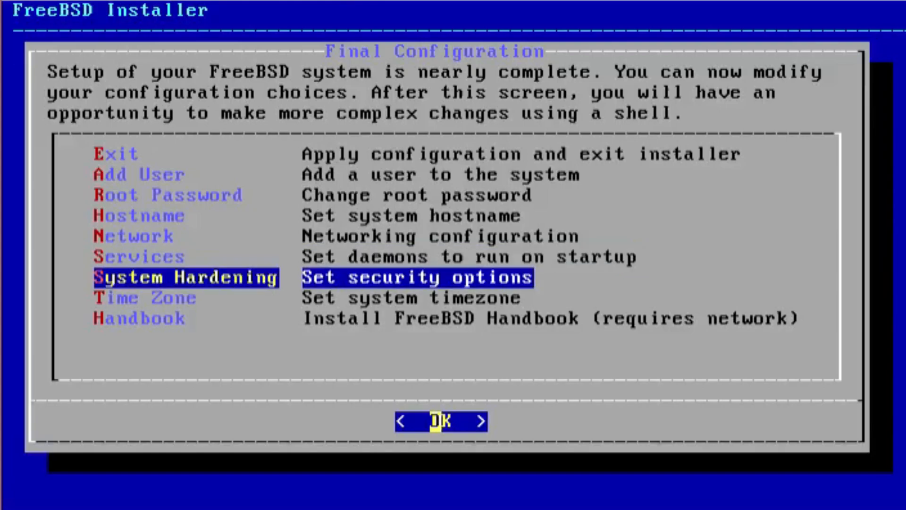
key(Down)
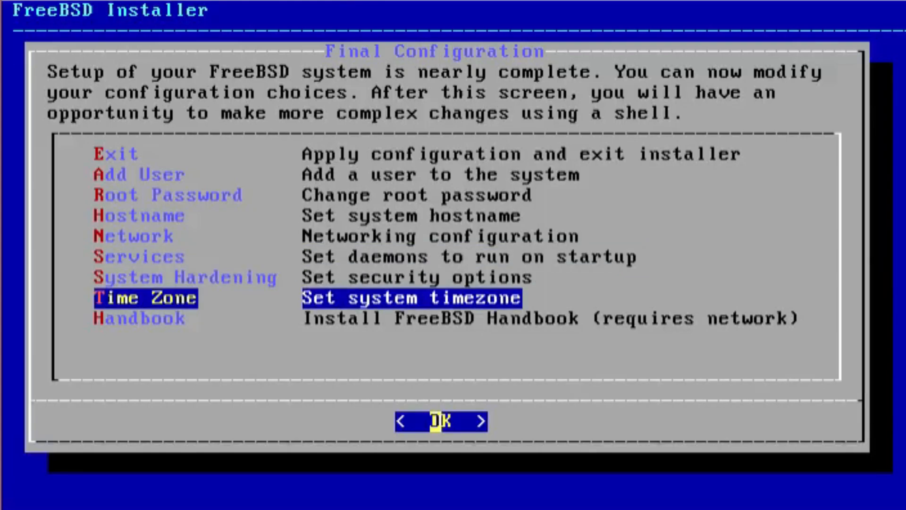
key(Down)
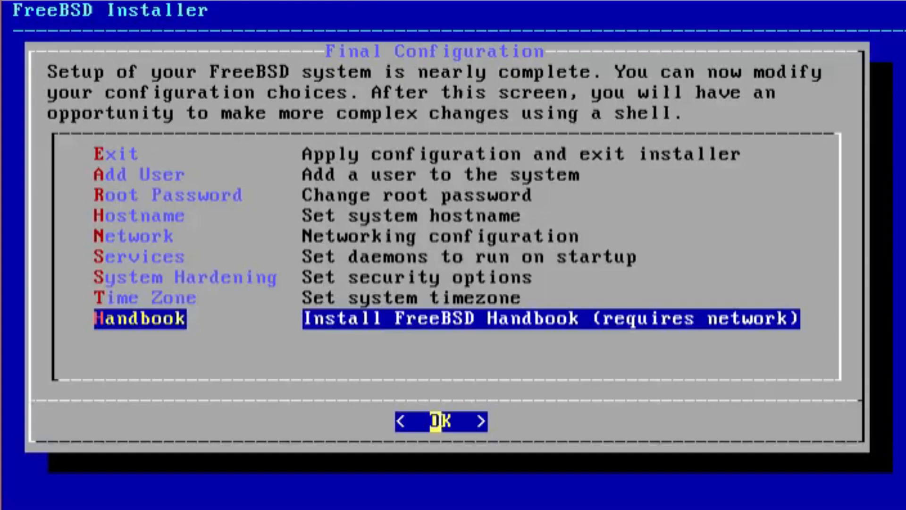
key(Up)
key(Up)
key(Up)
key(Up)
key(Up)
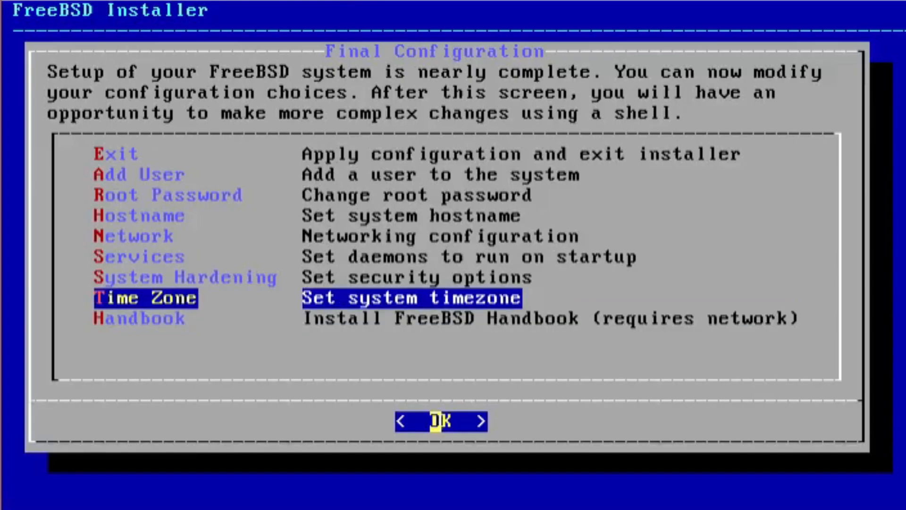
key(Up)
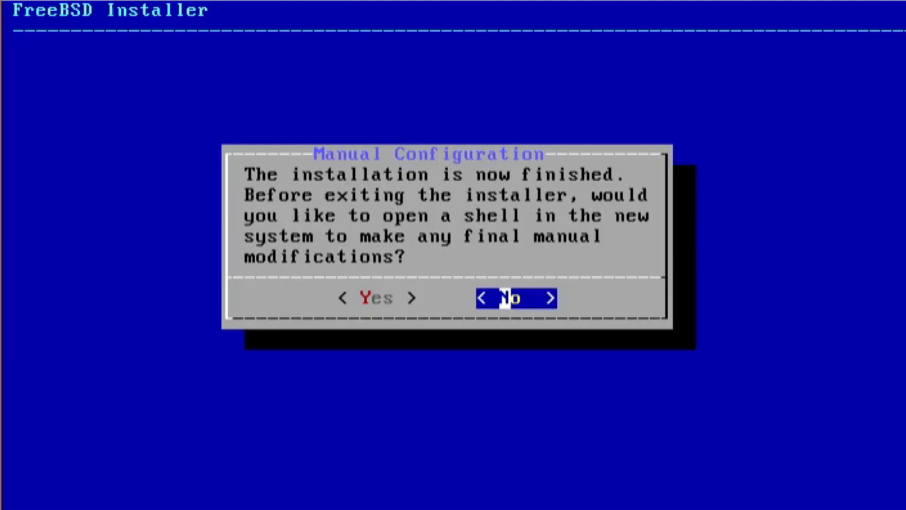
Open a shell in the new system from Manual Configuration and power off with 'shutdown -p now'
key(Left)
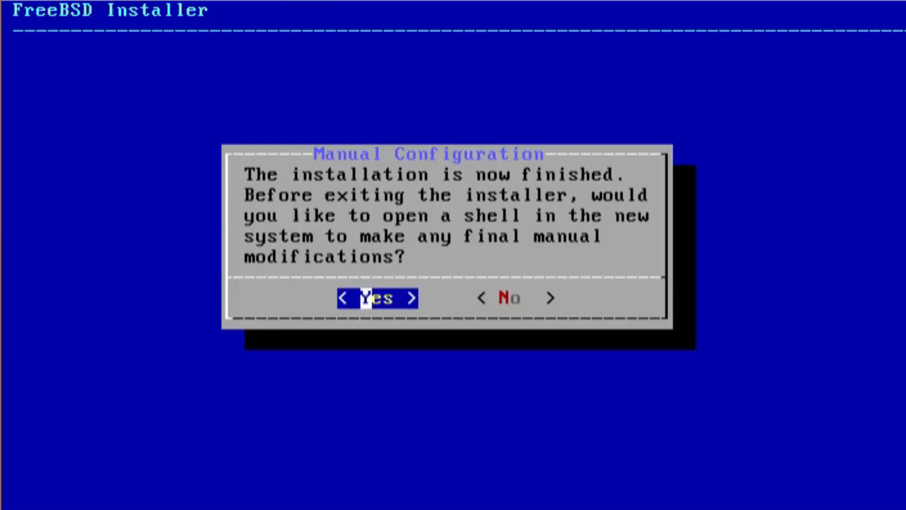
key(Return)
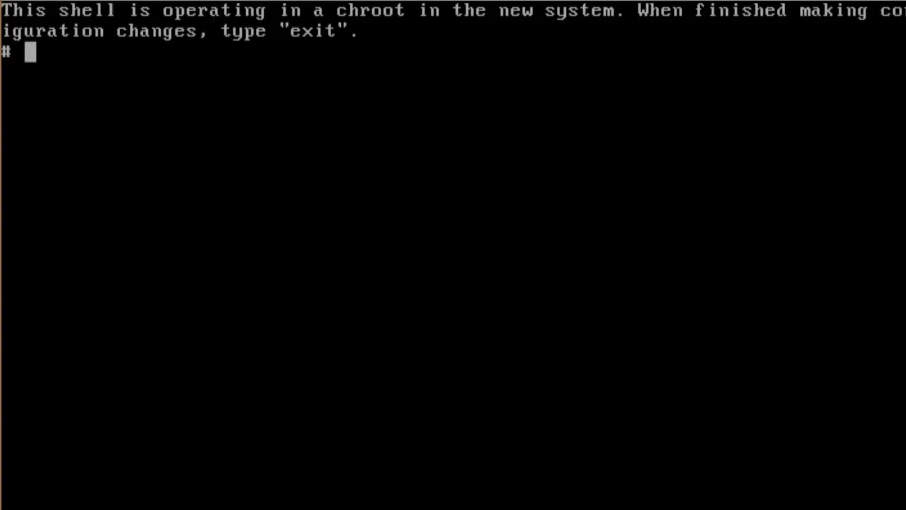
text(shu)
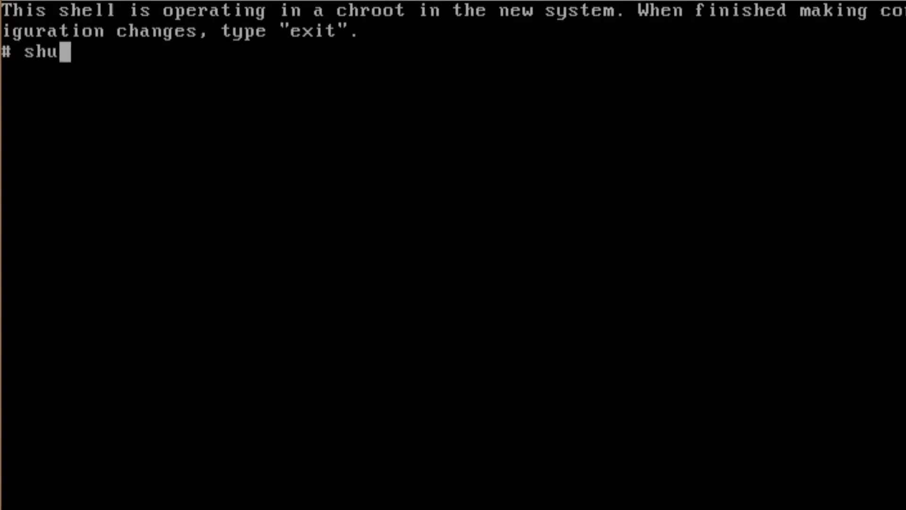
text(tdown)
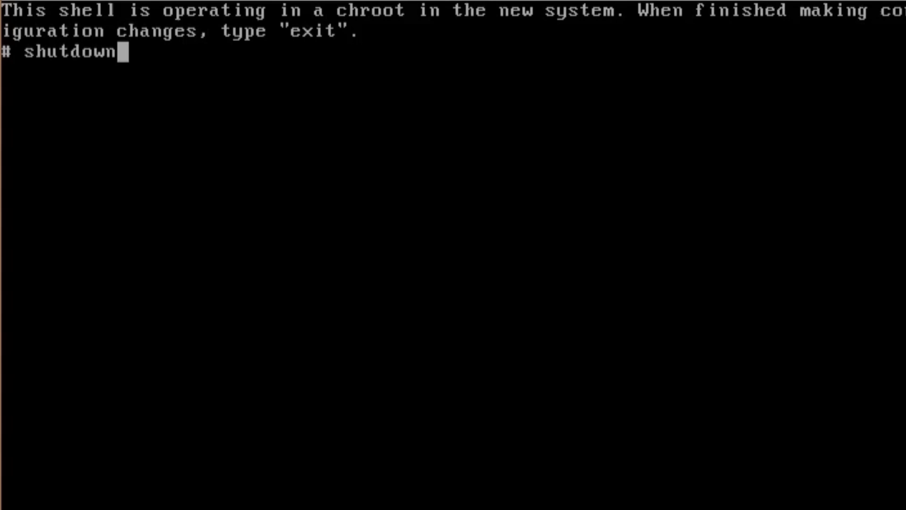
text( -)
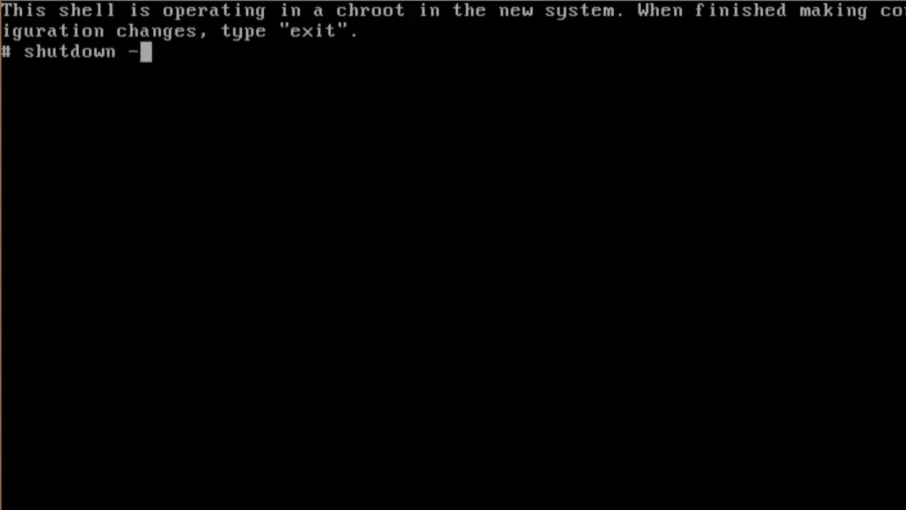
text(p now)
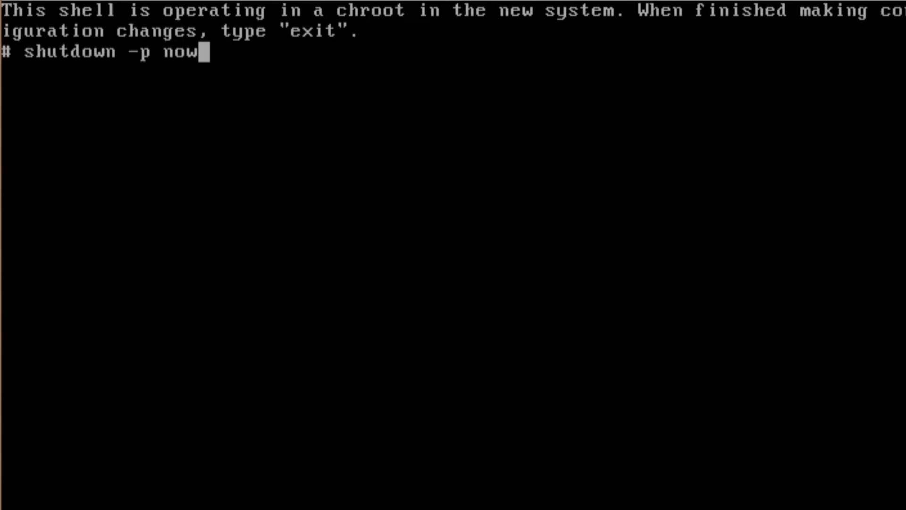
key(Return)
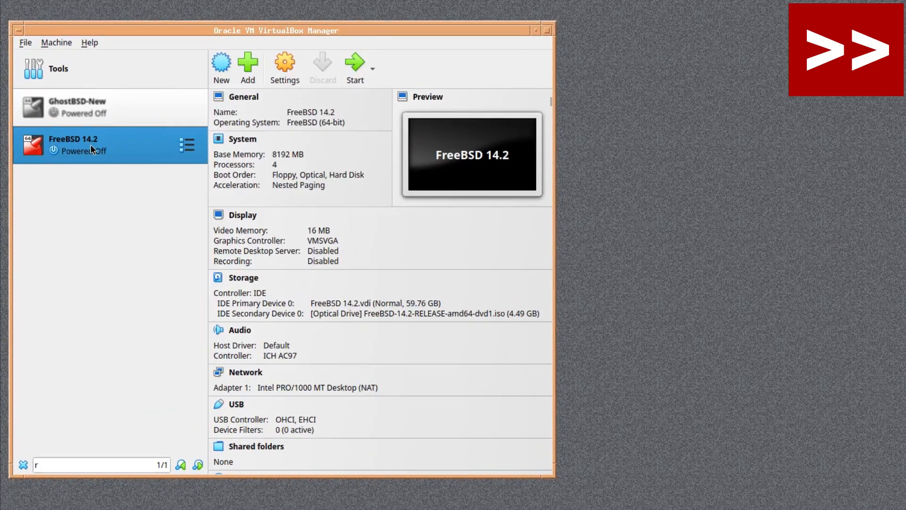
Remove the install ISO's optical drive from Storage, keeping only FreeBSD 14.2.vdi, then start the VM
click(285, 68)
click(89, 172)
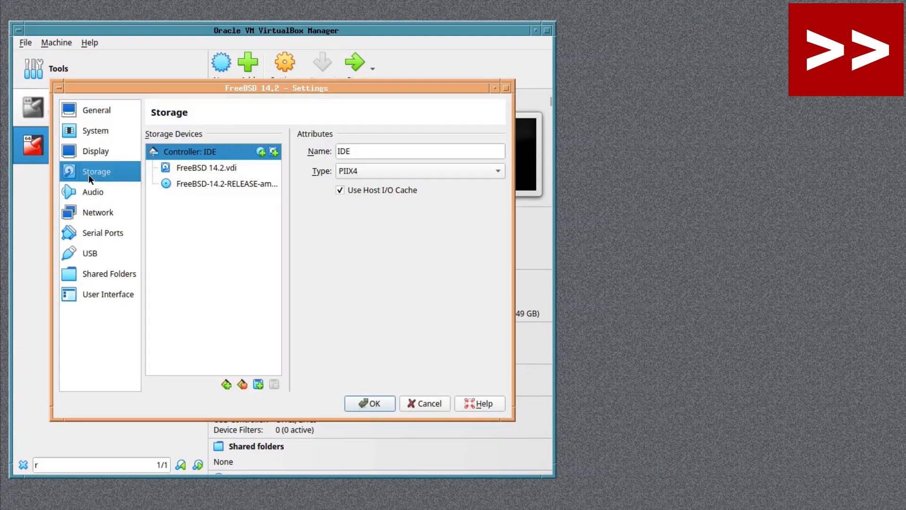
click(222, 183)
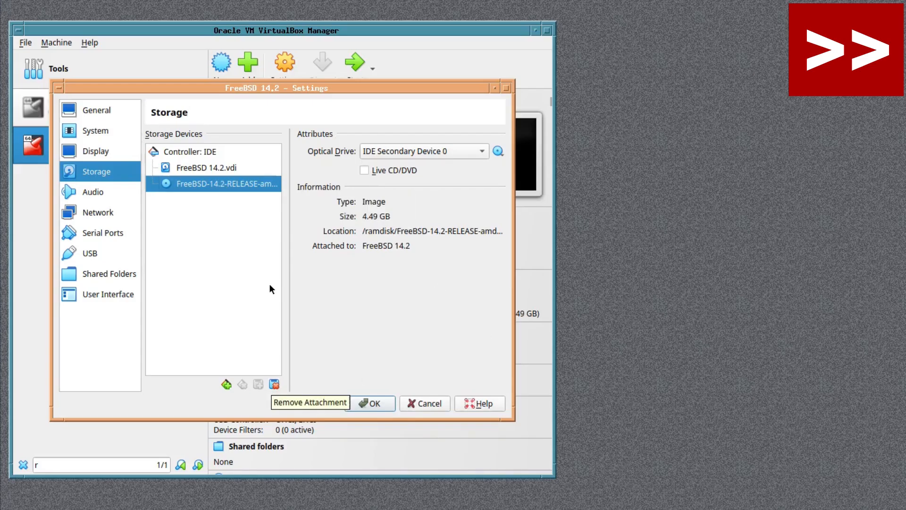
drag(289, 255, 355, 225)
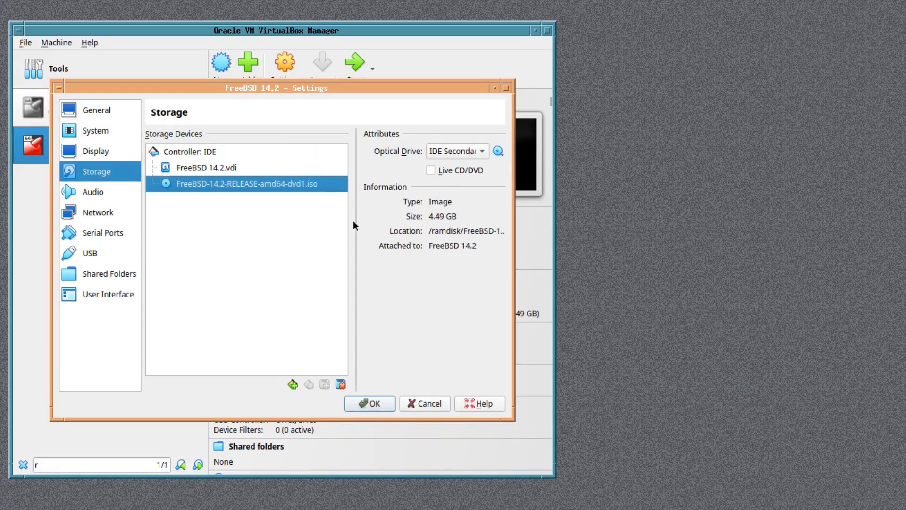
click(338, 384)
click(254, 303)
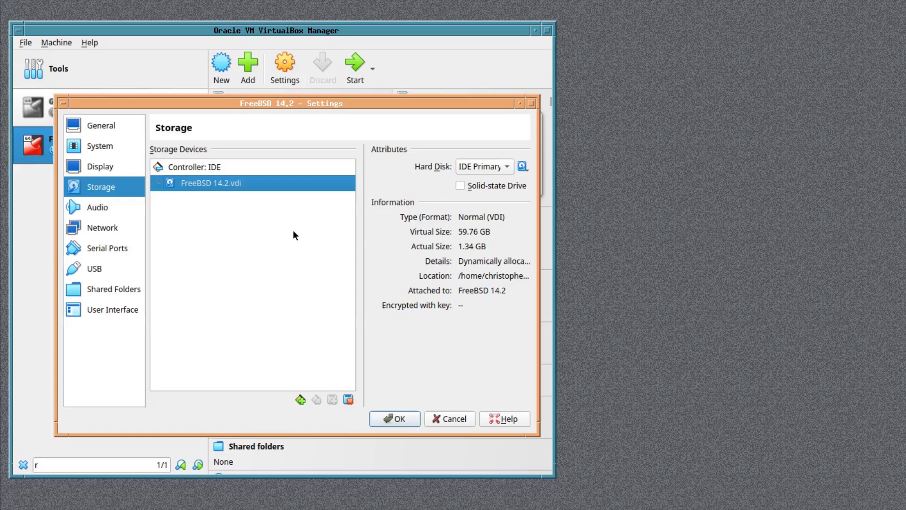
click(399, 418)
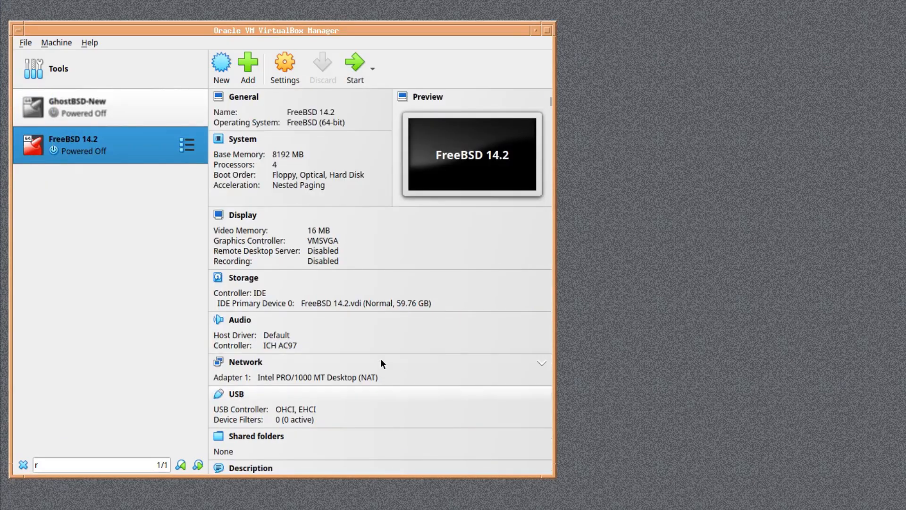
double_click(64, 141)
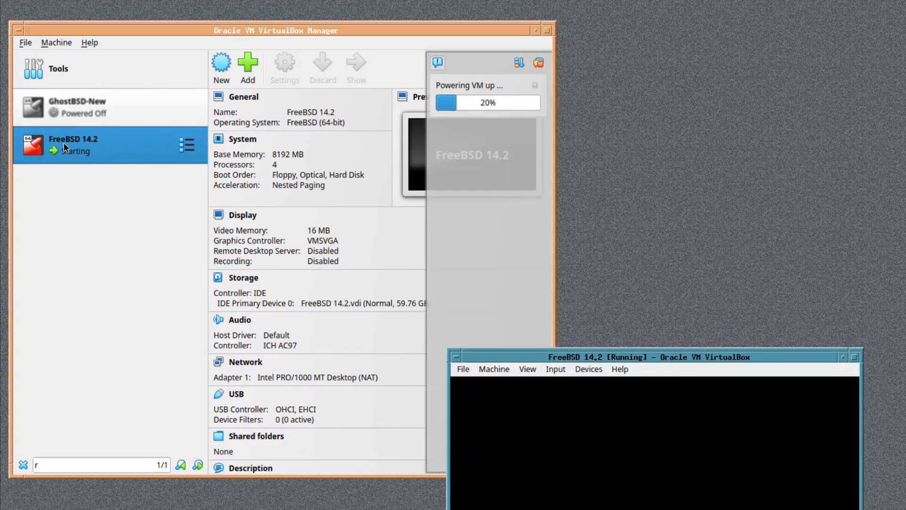
Move and enlarge the FreeBSD 14.2 VM window and switch its display to Scaled Mode
drag(551, 358, 209, 115)
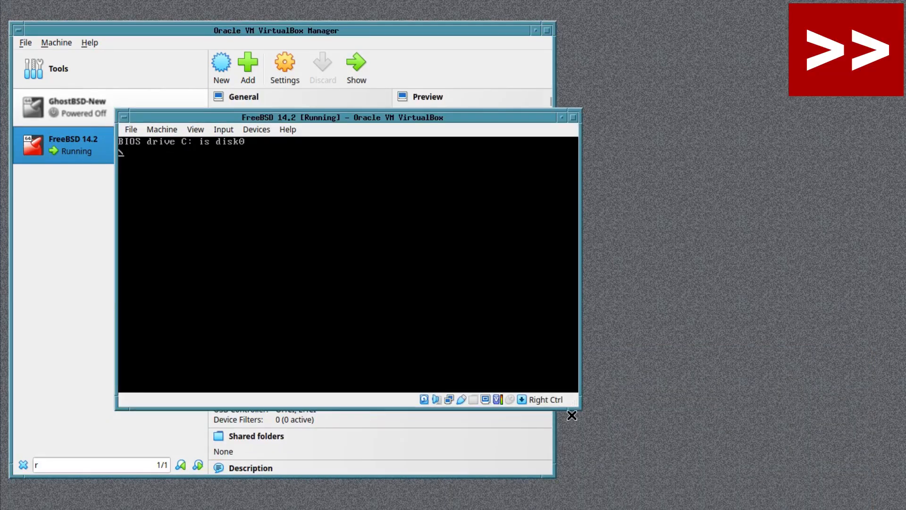
drag(580, 411, 870, 509)
click(194, 129)
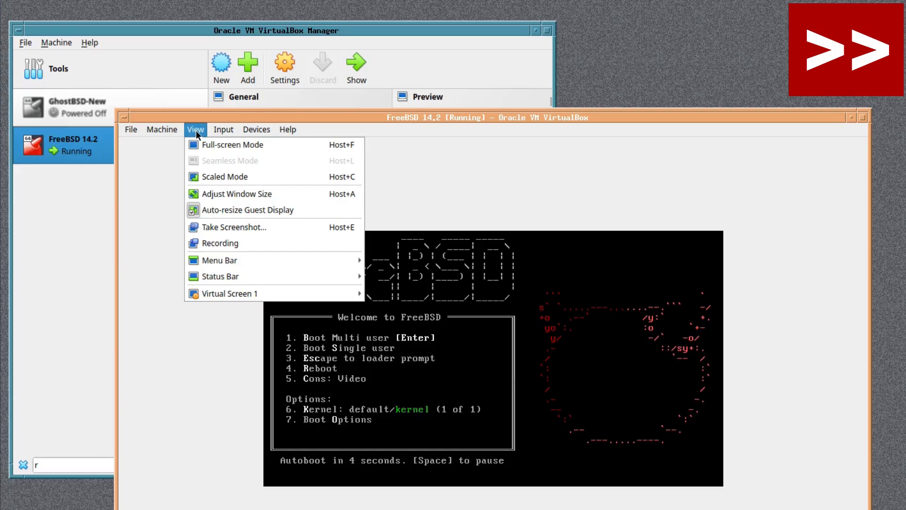
click(221, 176)
key(Return)
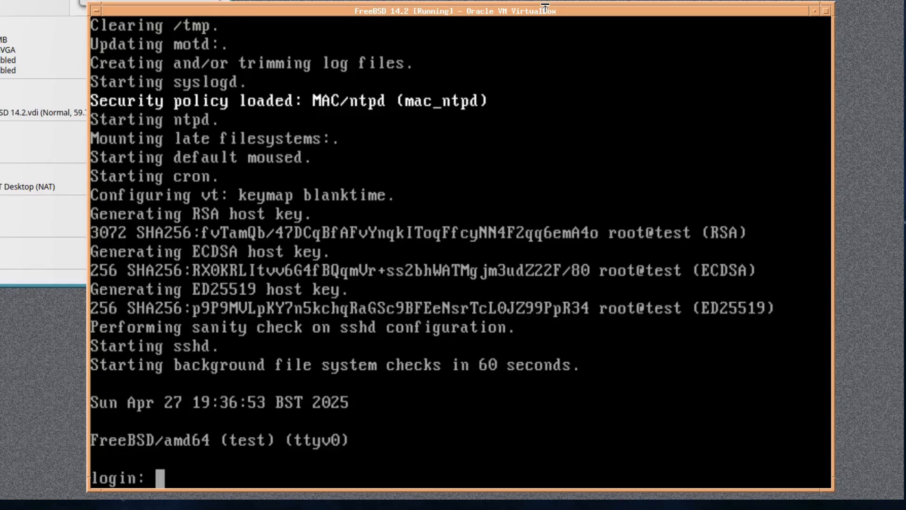
Log in at the login prompt with the new user's username and password
text(christoph)
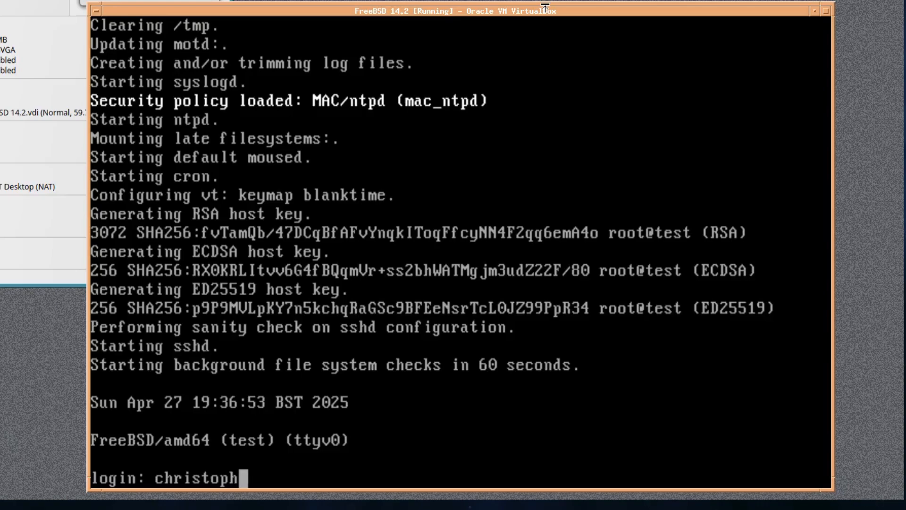
text(er)
key(Return)
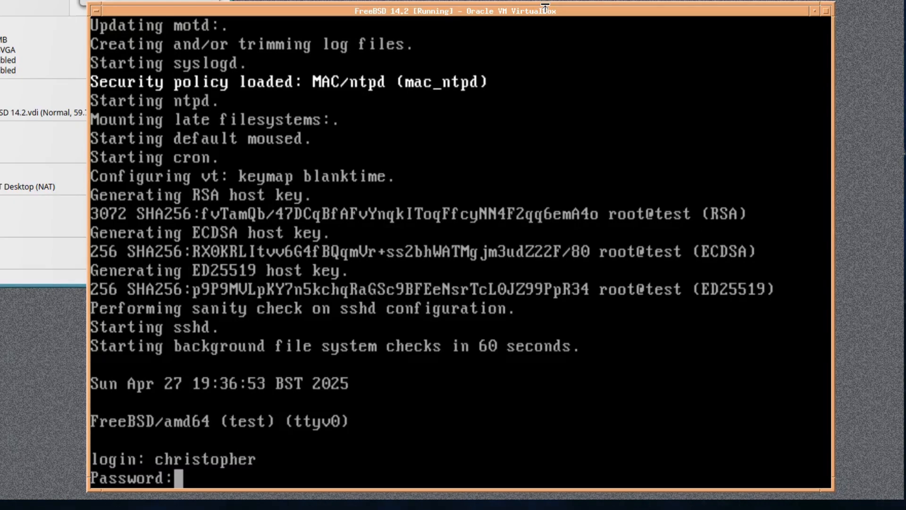
key(Return)
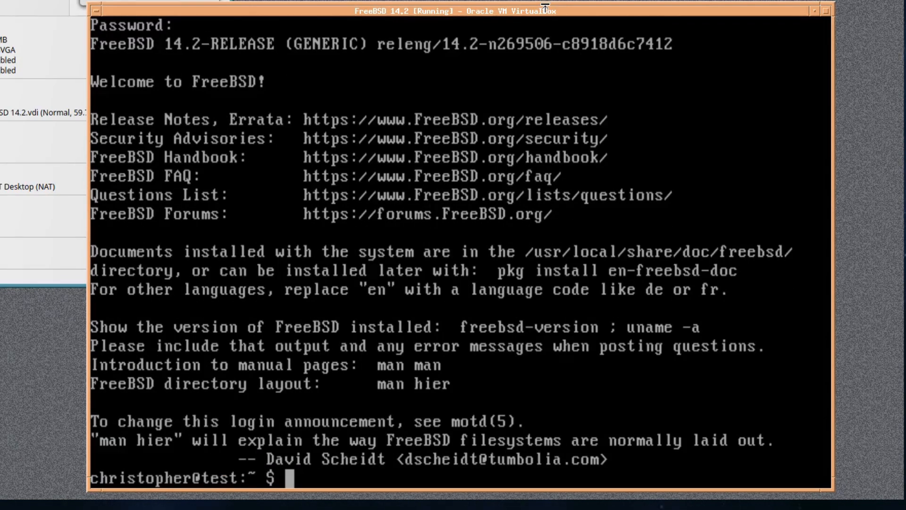